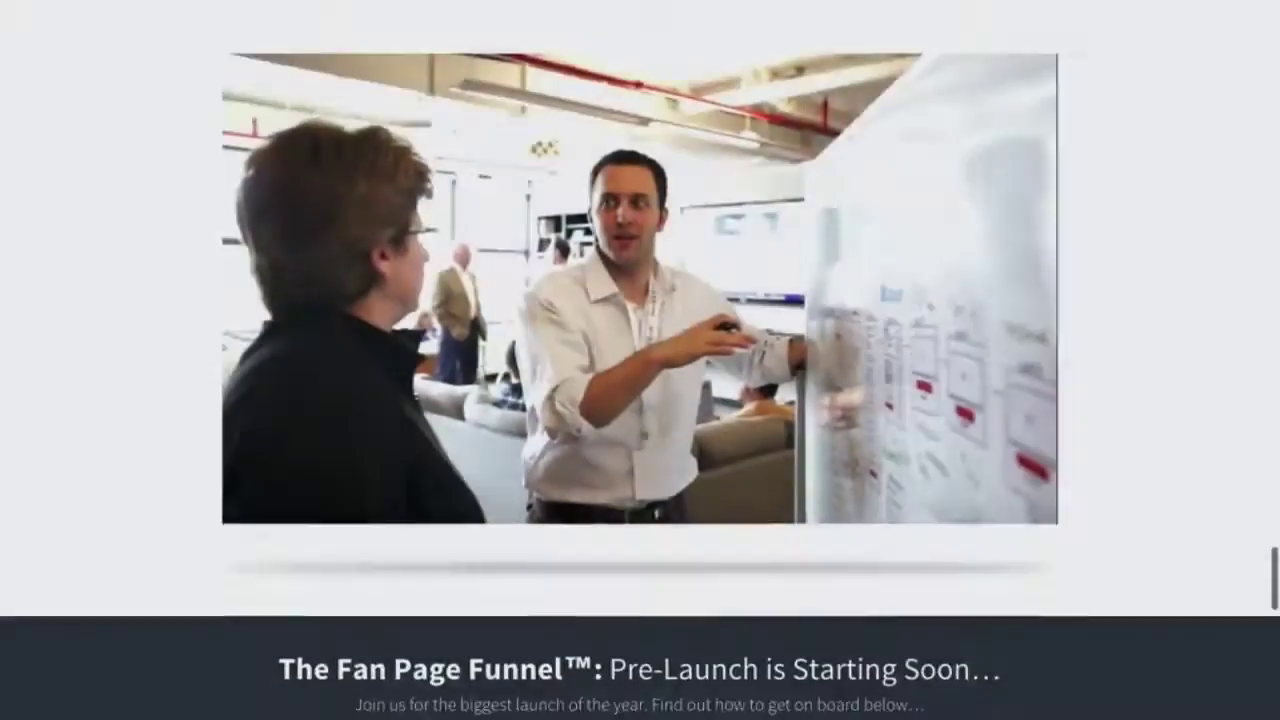
- Look through the example launch, video course and blog pages, including The Fan Page Funnel, Option Alpha and SamCart
scroll(640, 400, "down", 5)
scroll(640, 400, "down", 2)
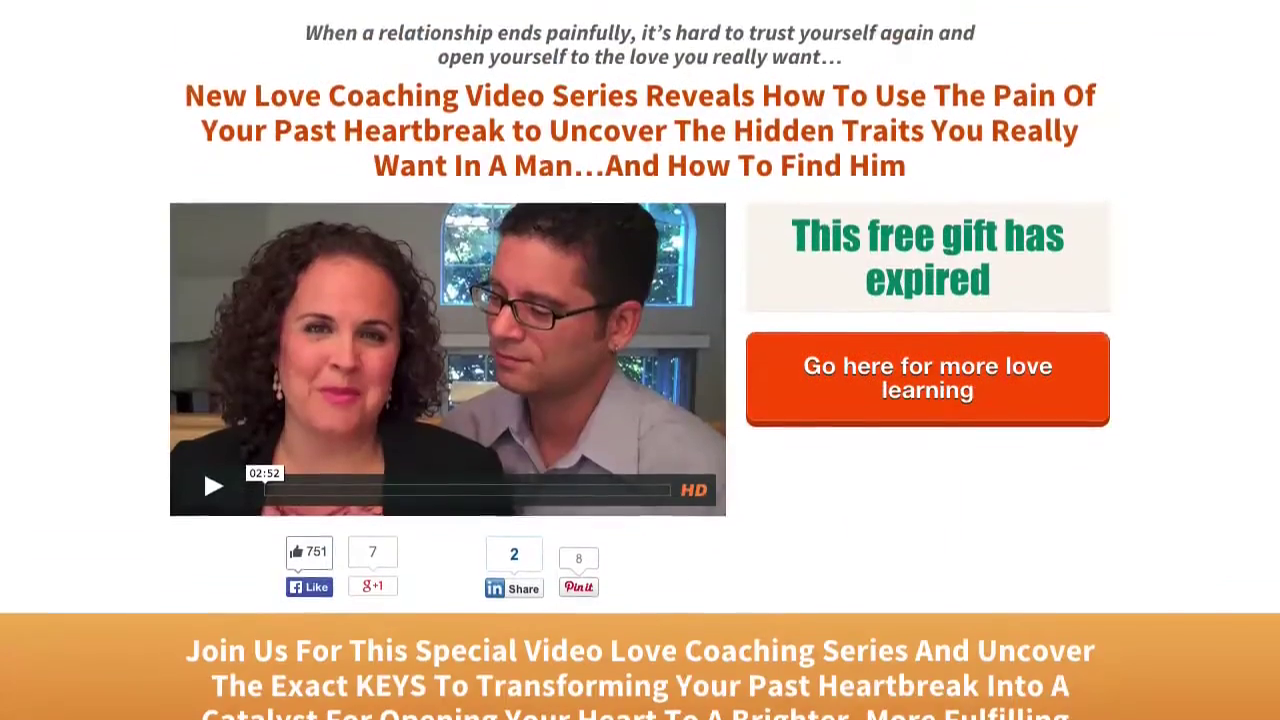
scroll(640, 400, "down", 5)
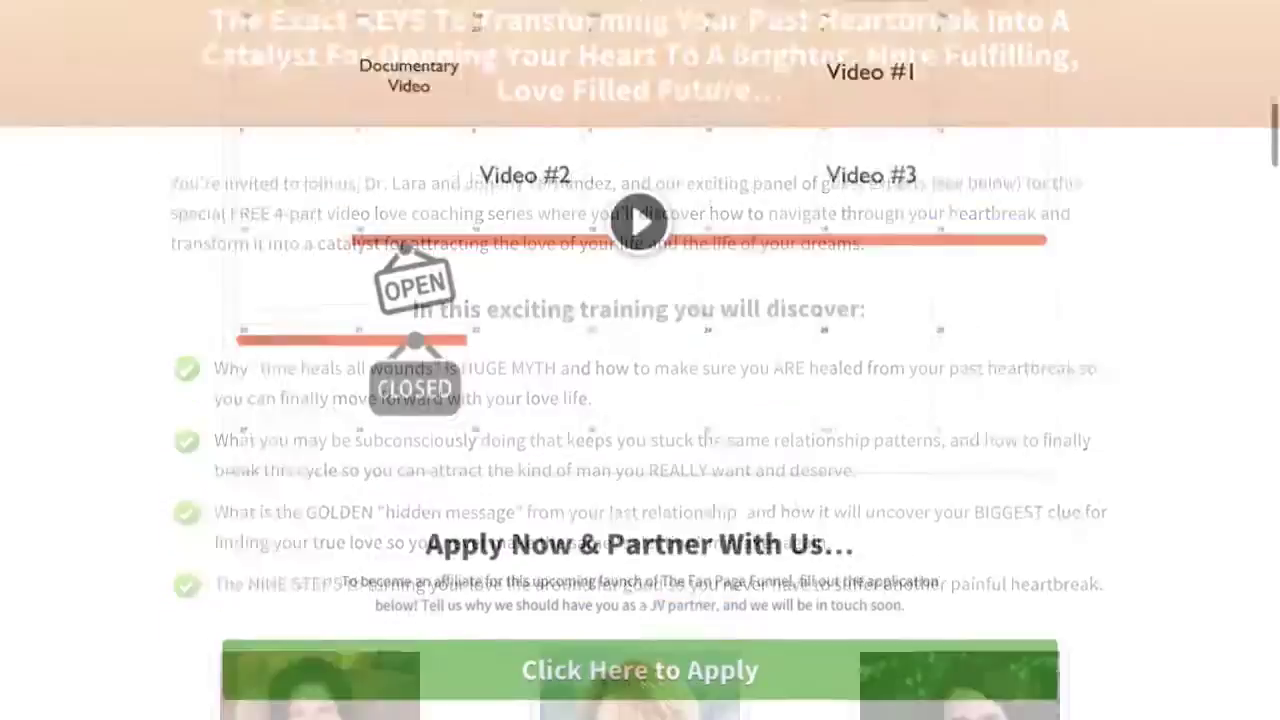
scroll(640, 400, "down", 5)
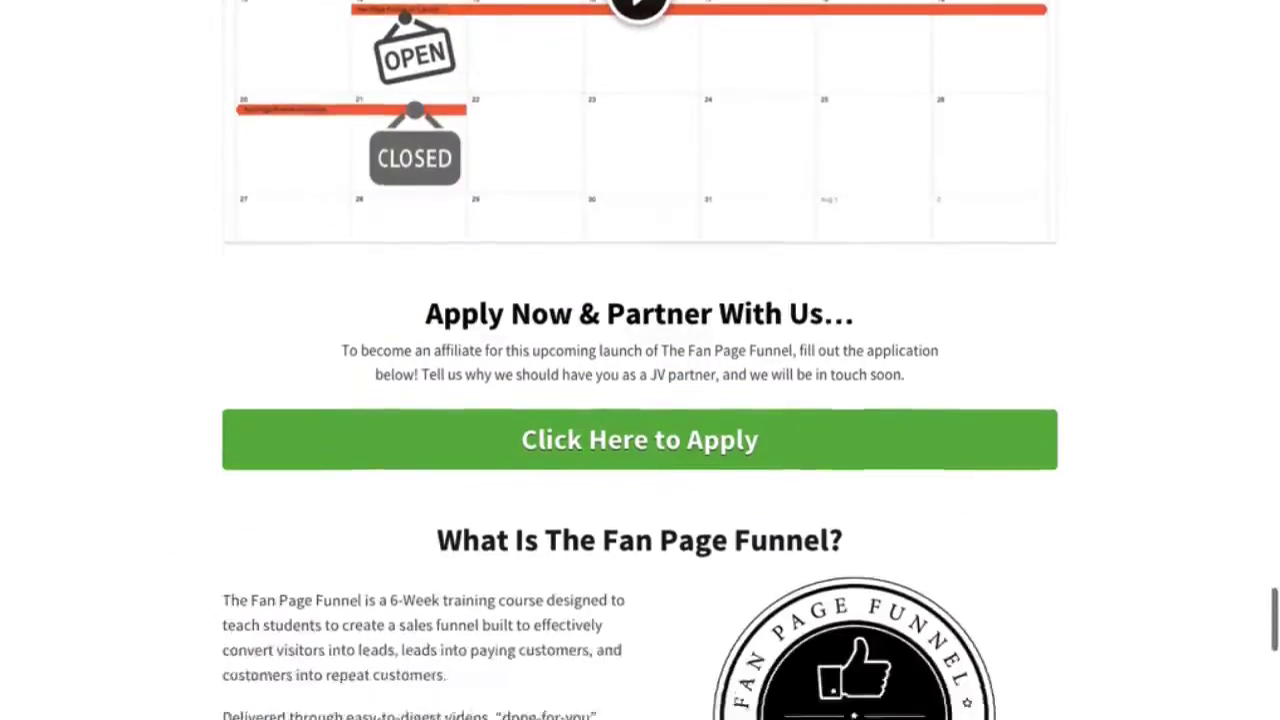
scroll(640, 400, "down", 5)
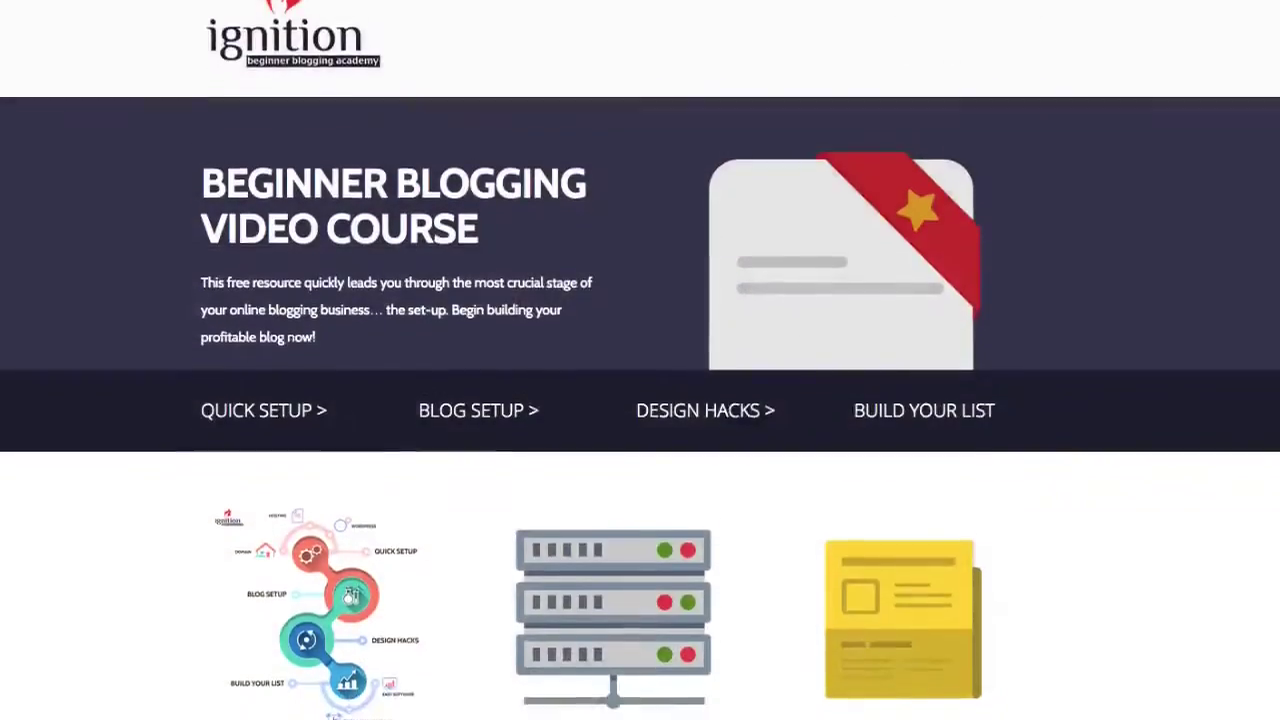
scroll(640, 400, "down", 3)
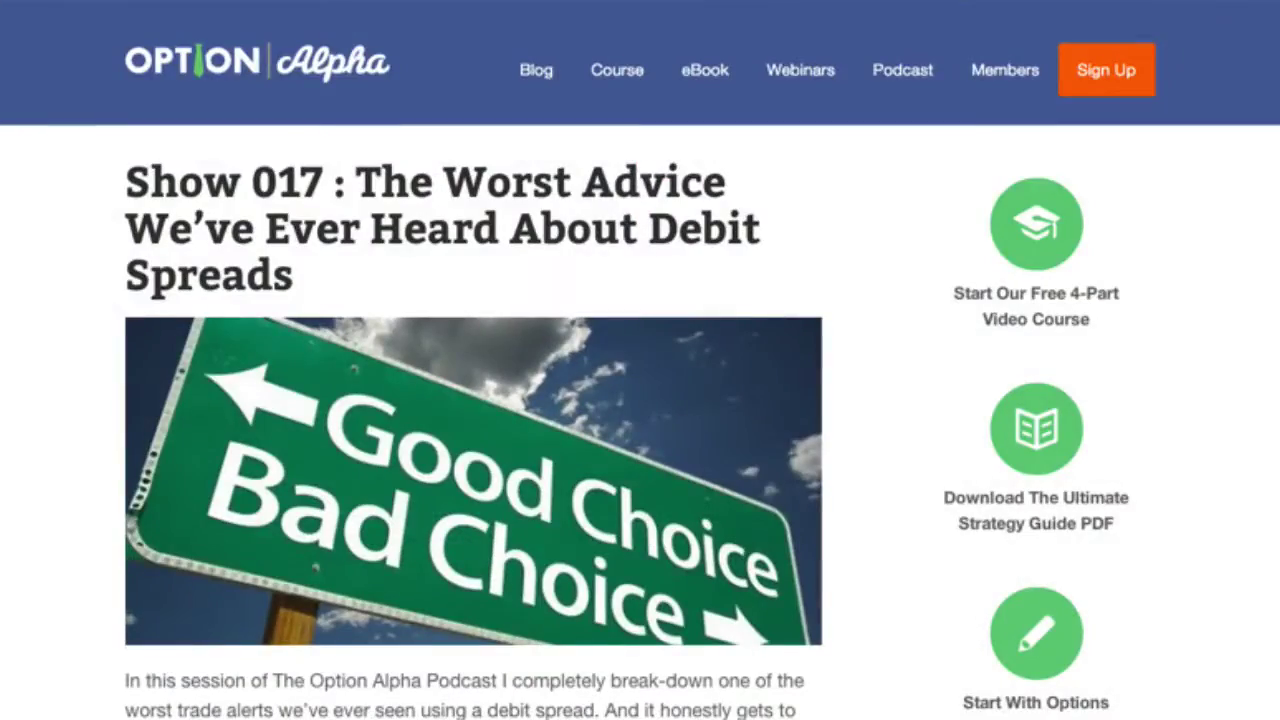
scroll(640, 360, "down", 6)
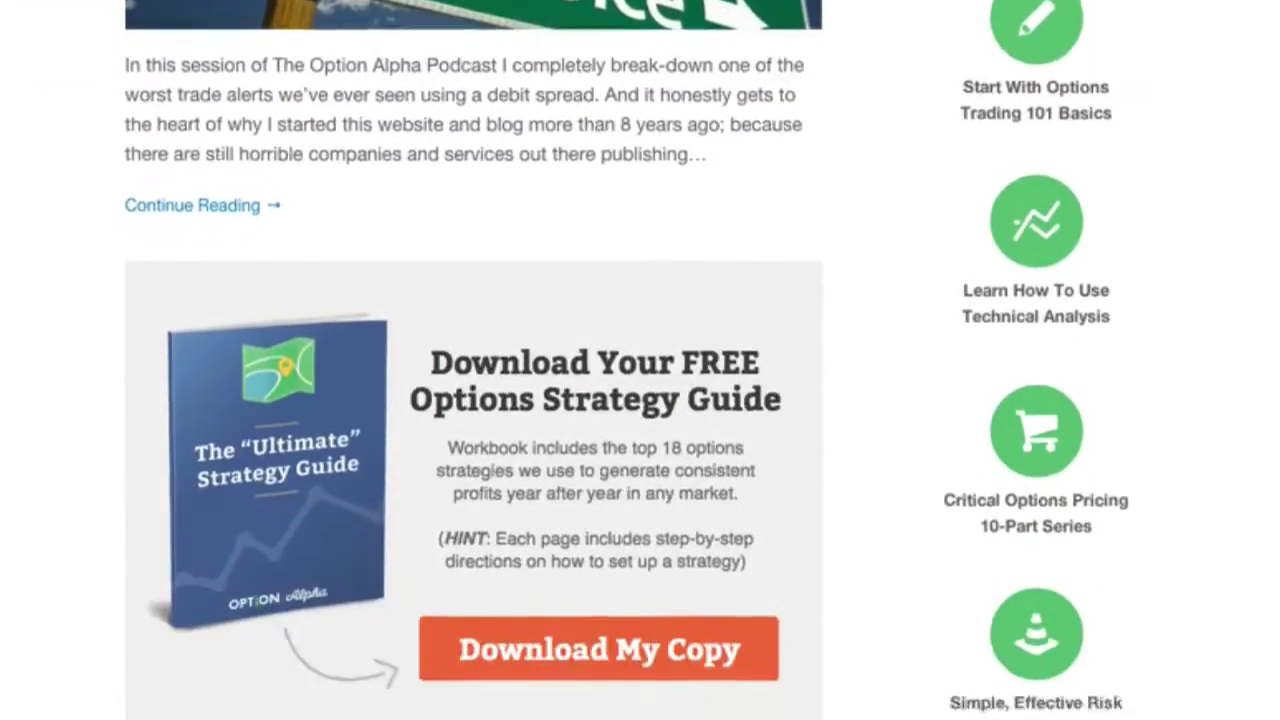
scroll(640, 360, "down", 6)
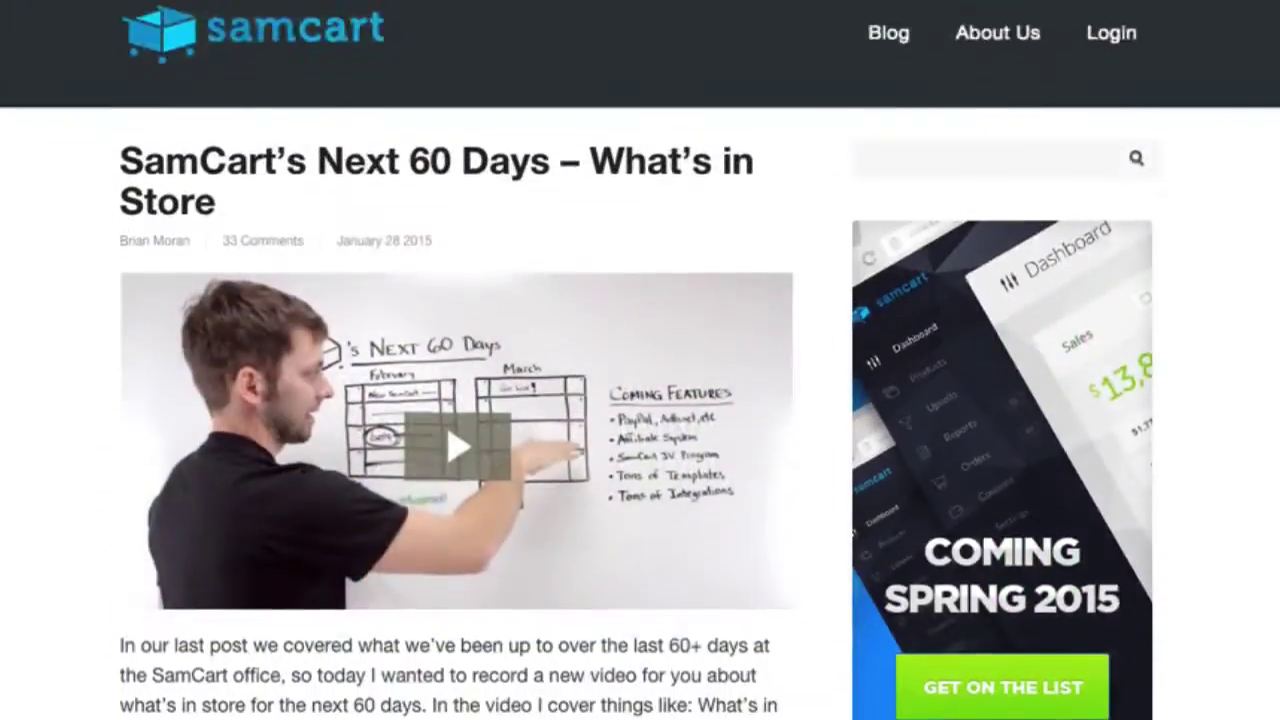
scroll(640, 360, "down", 6)
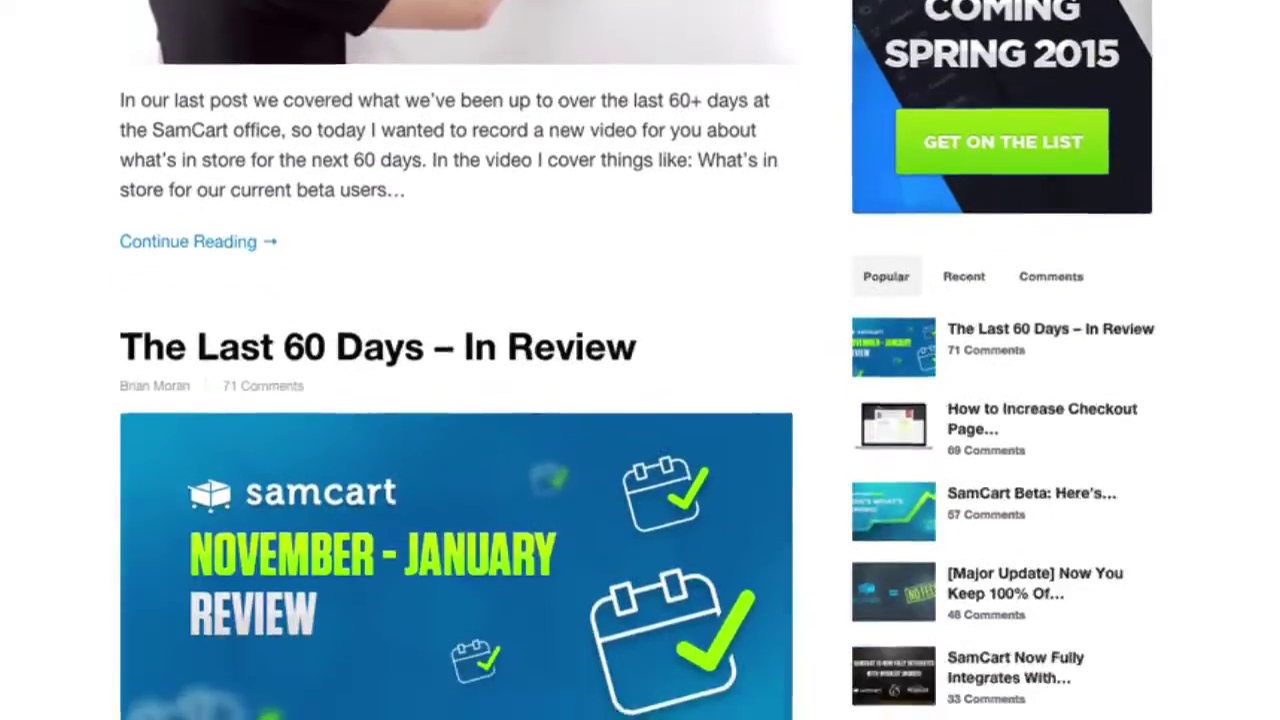
scroll(640, 360, "down", 5)
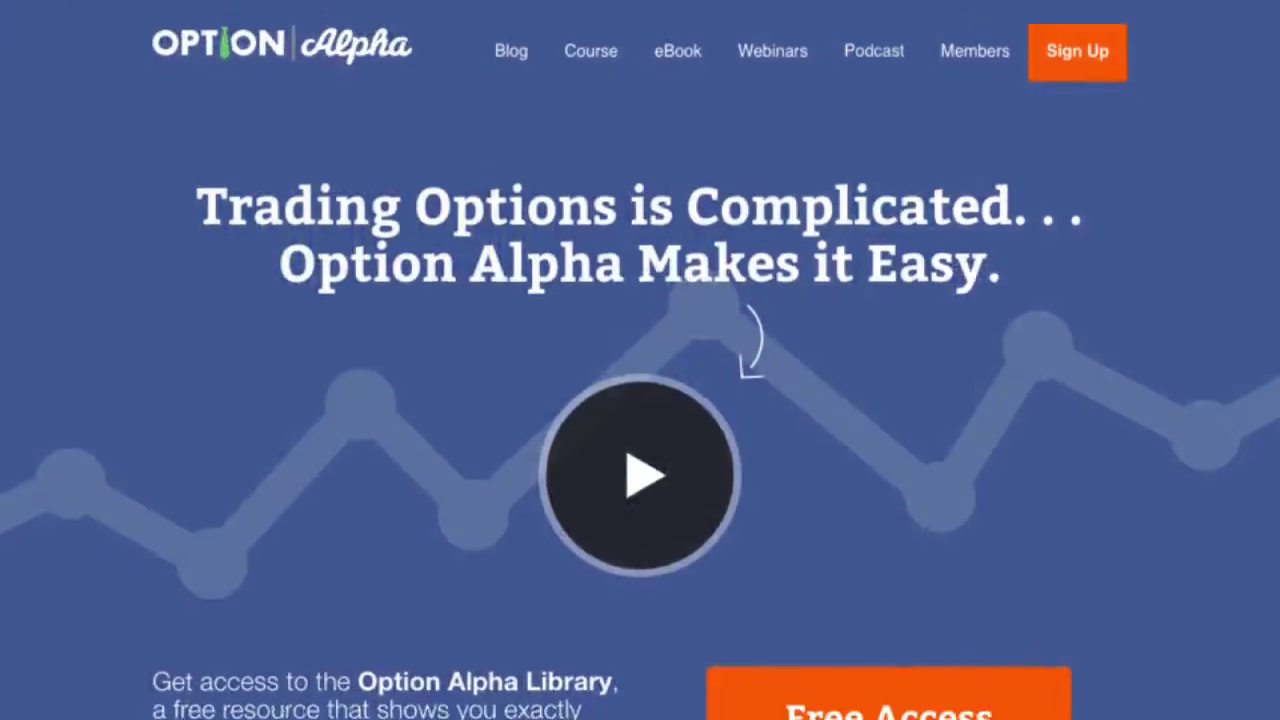
- Review the Option Alpha home page from its headline through the testimonials to the How Does It Work section
scroll(640, 360, "down", 8)
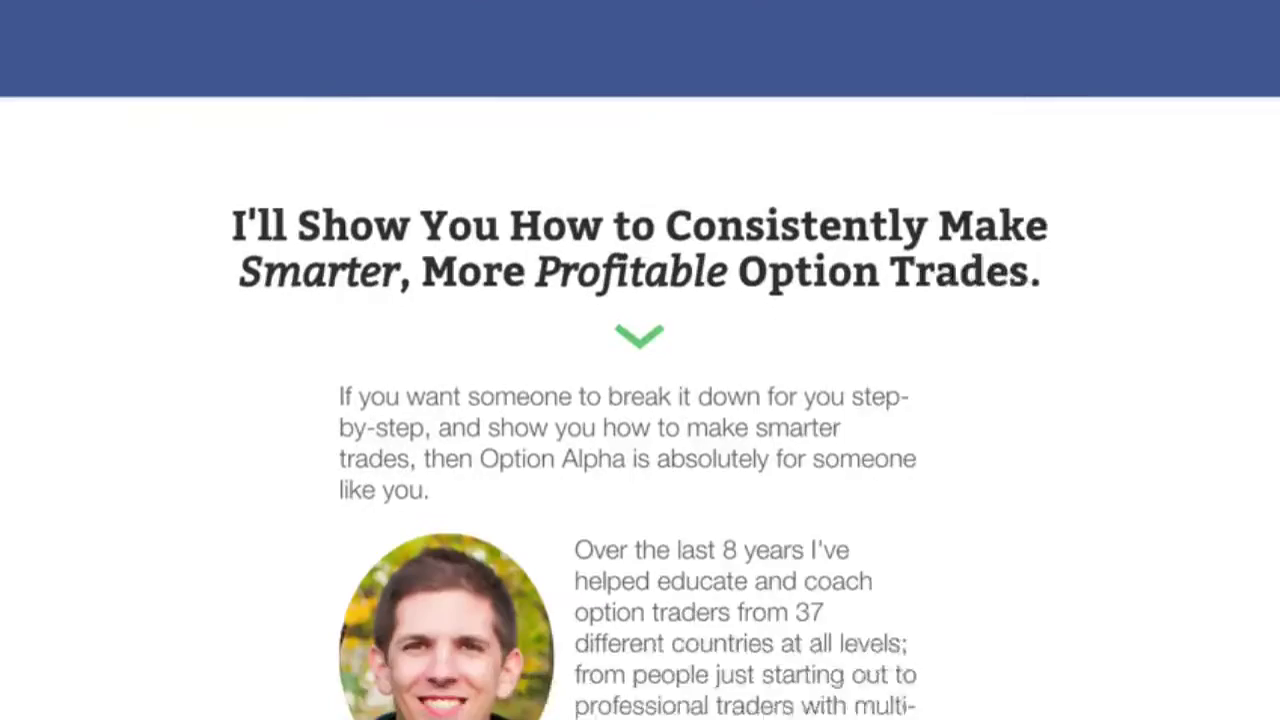
scroll(640, 360, "down", 3)
scroll(640, 360, "down", 3)
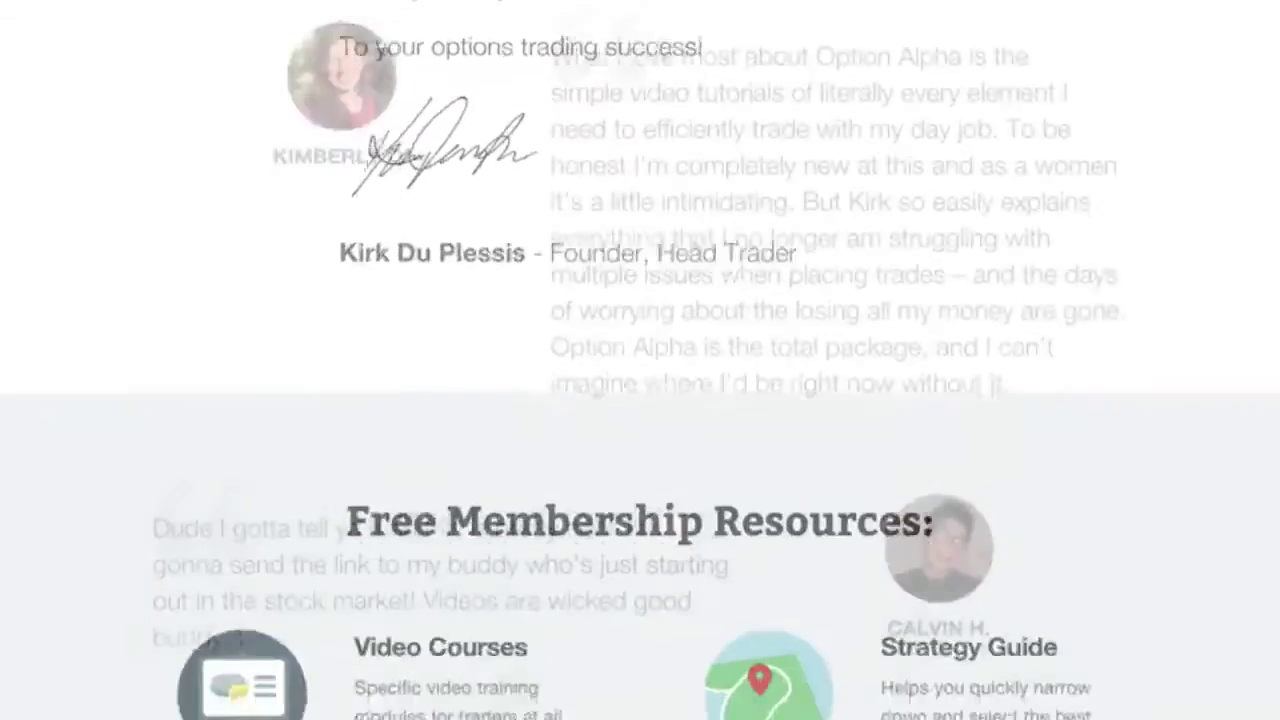
scroll(640, 360, "down", 5)
scroll(640, 360, "down", 8)
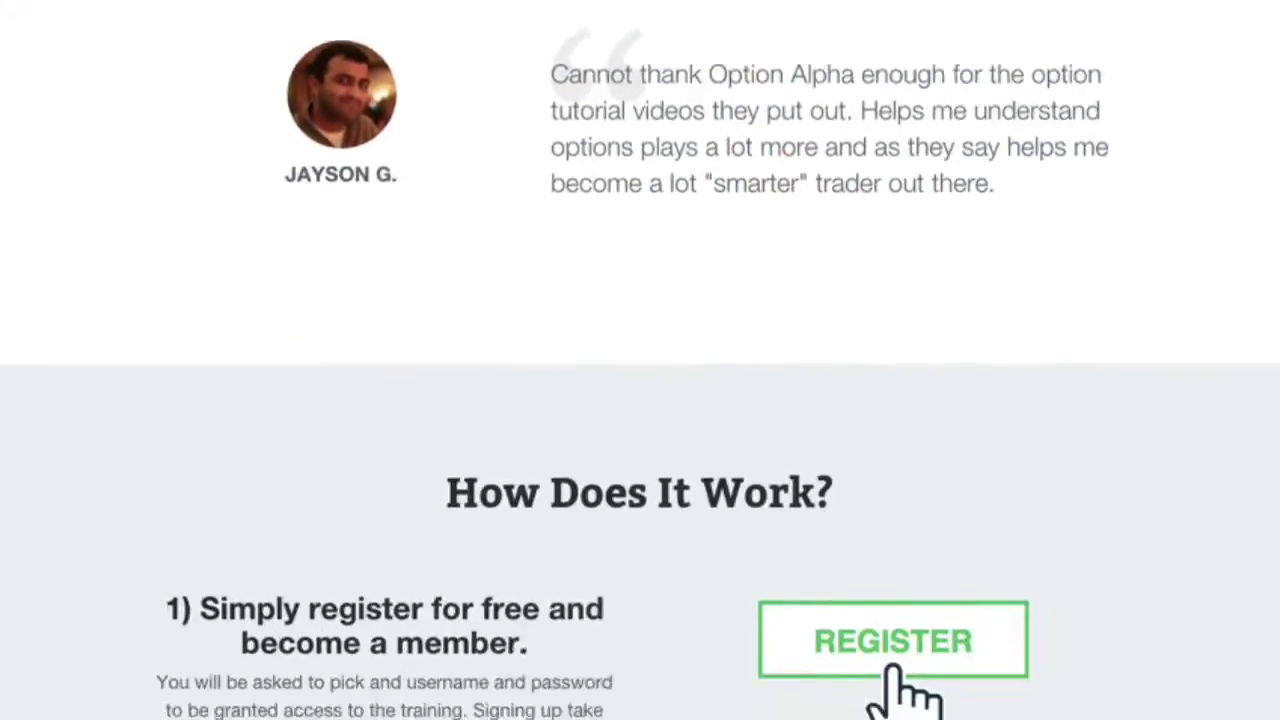
scroll(640, 360, "down", 8)
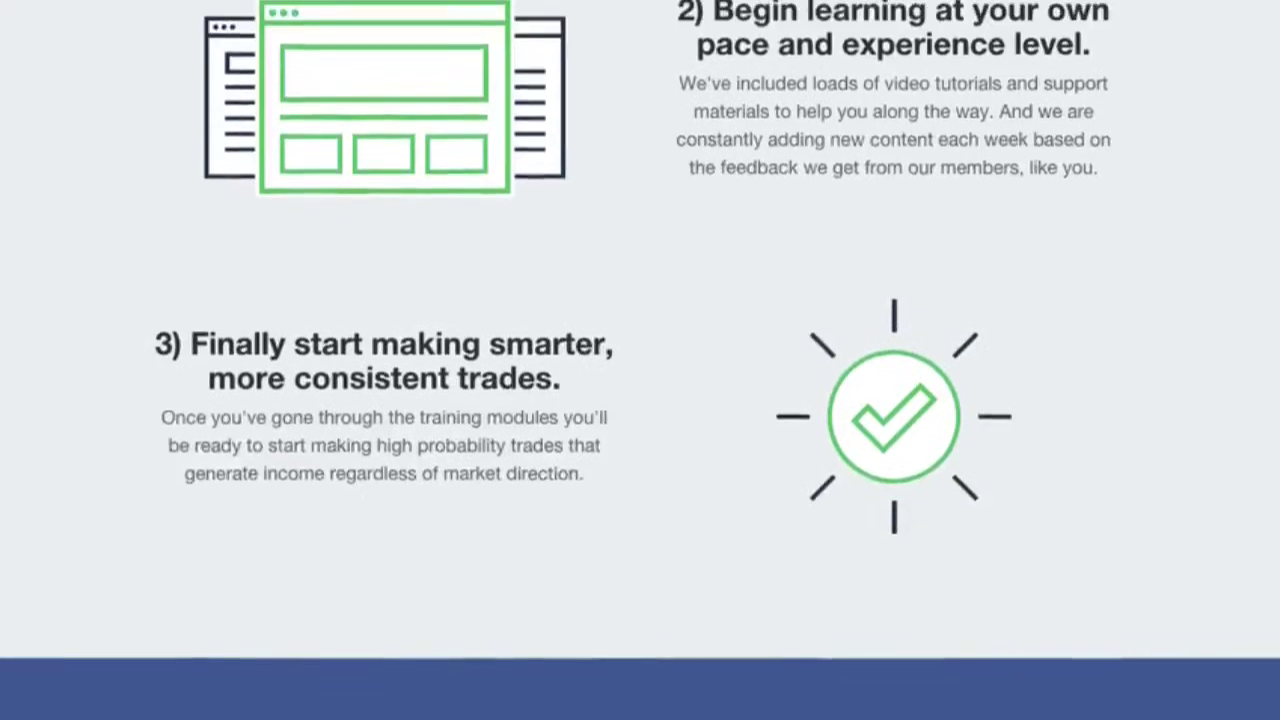
scroll(640, 360, "down", 3)
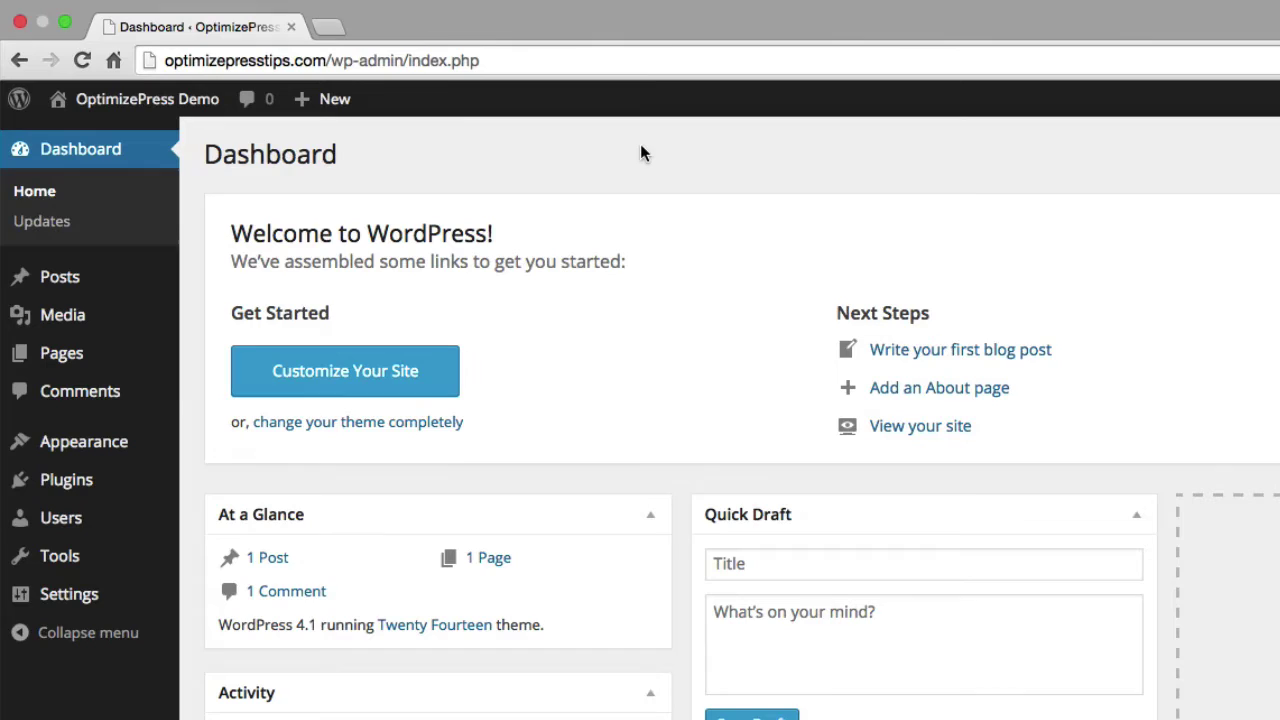
mouse_move(60, 315)
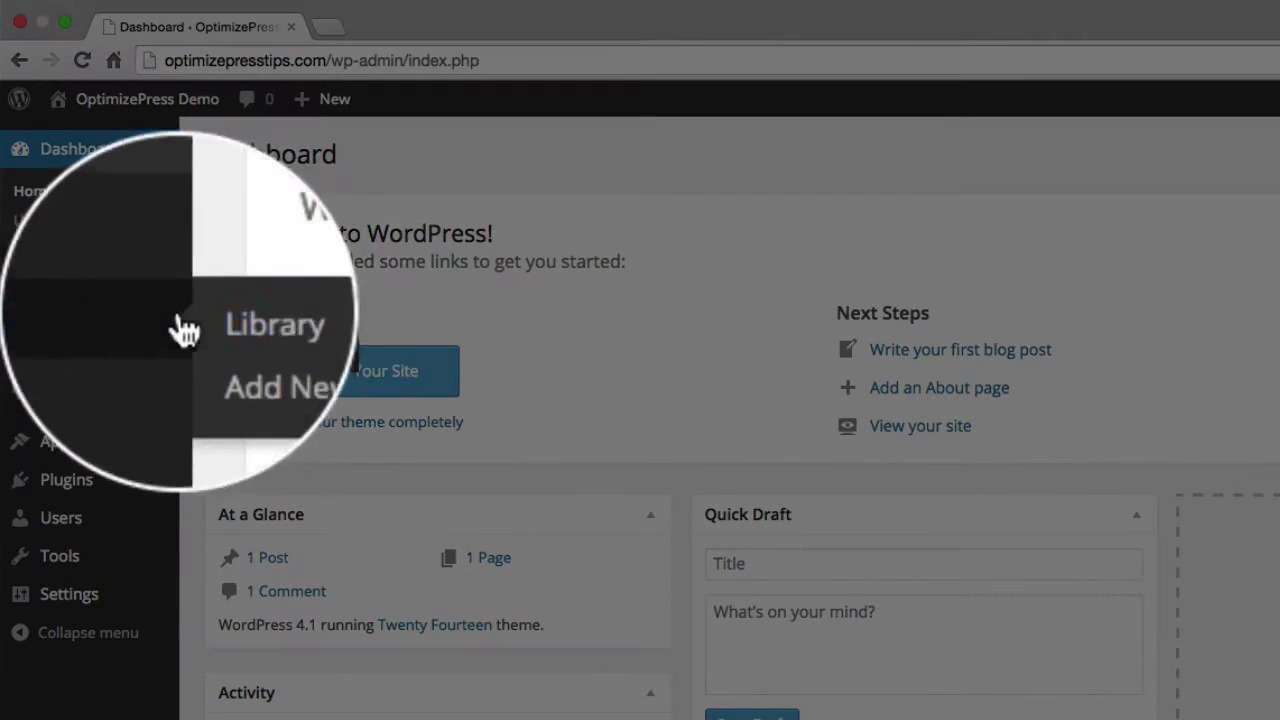
left_click(248, 362)
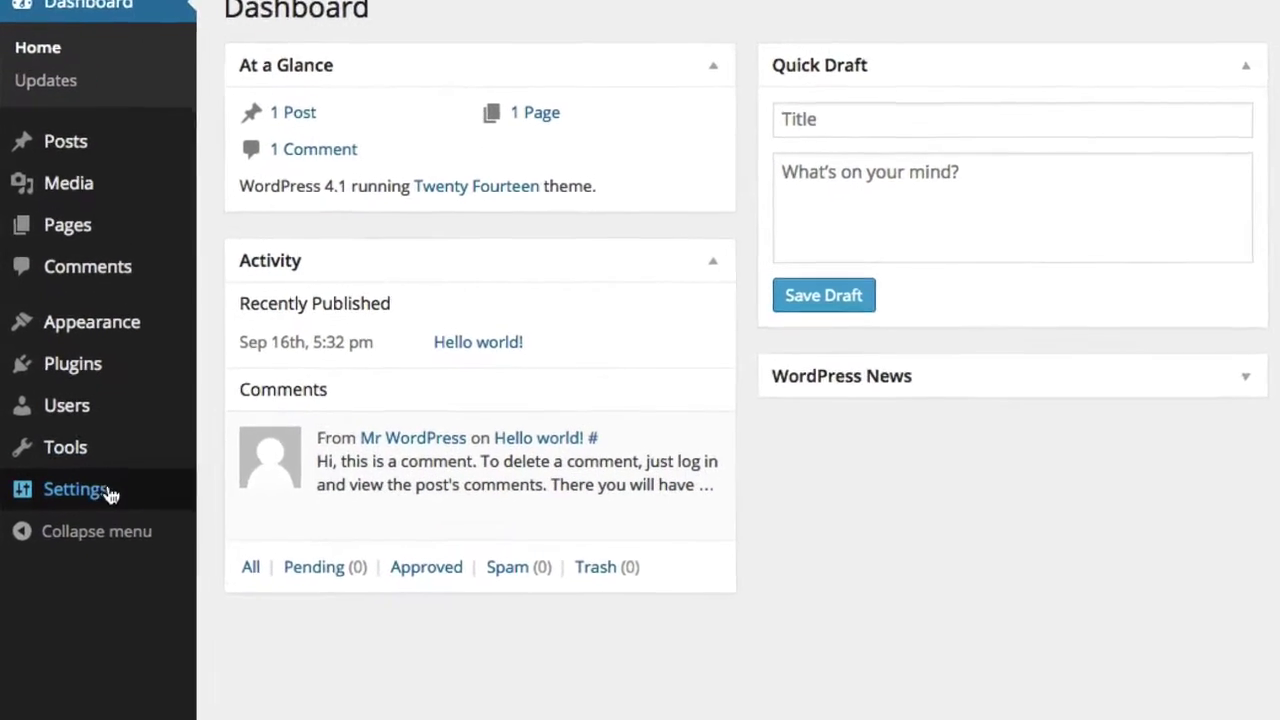
- Set the site's permalink structure to Post name and save the changes
mouse_move(95, 532)
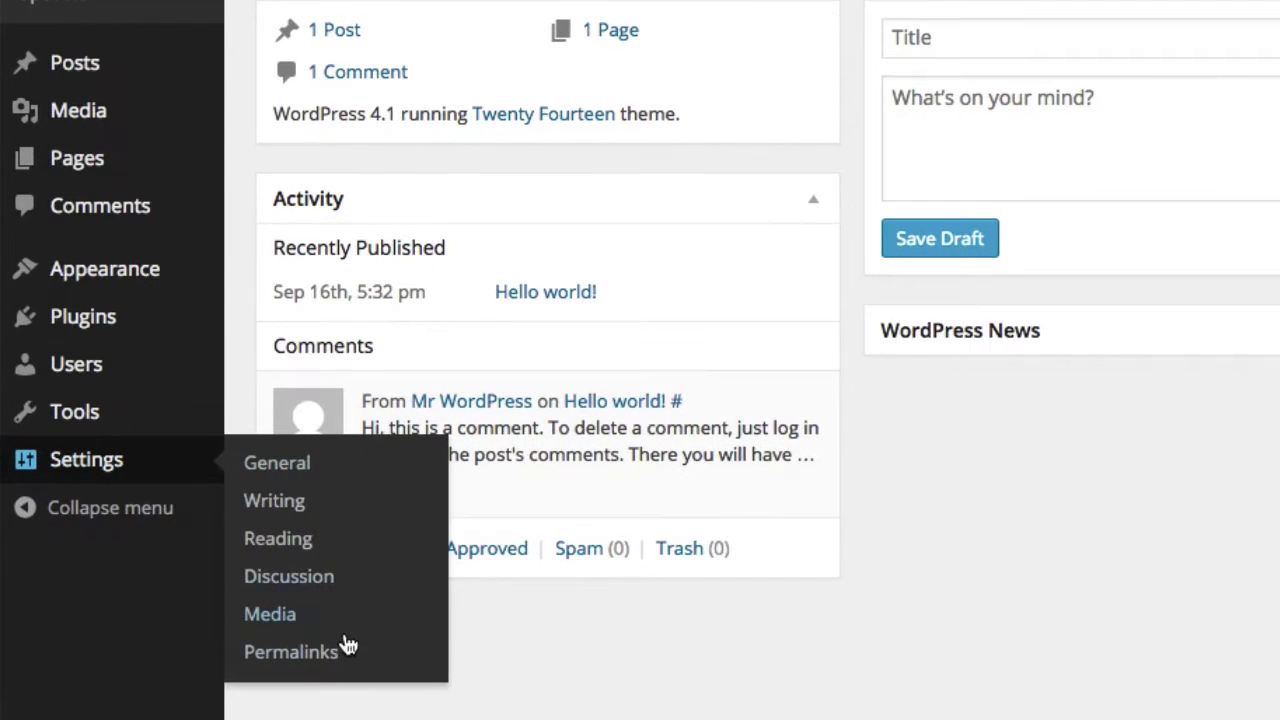
left_click(330, 656)
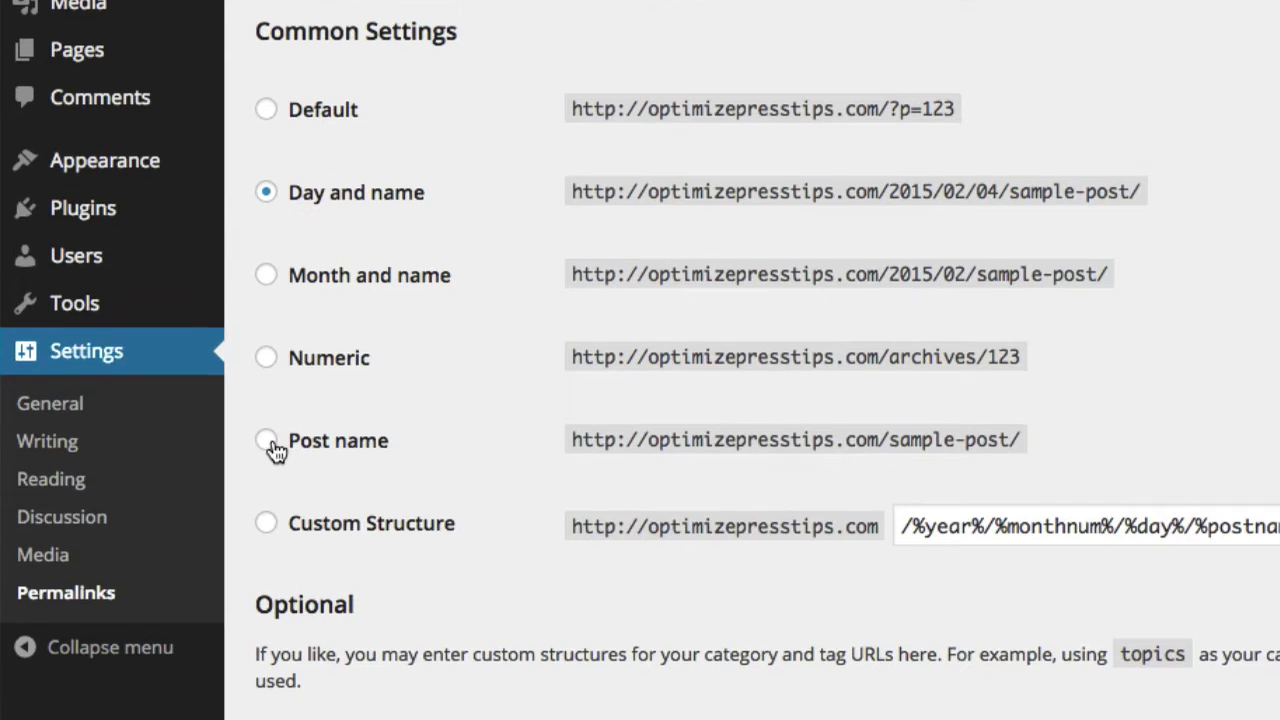
left_click(272, 457)
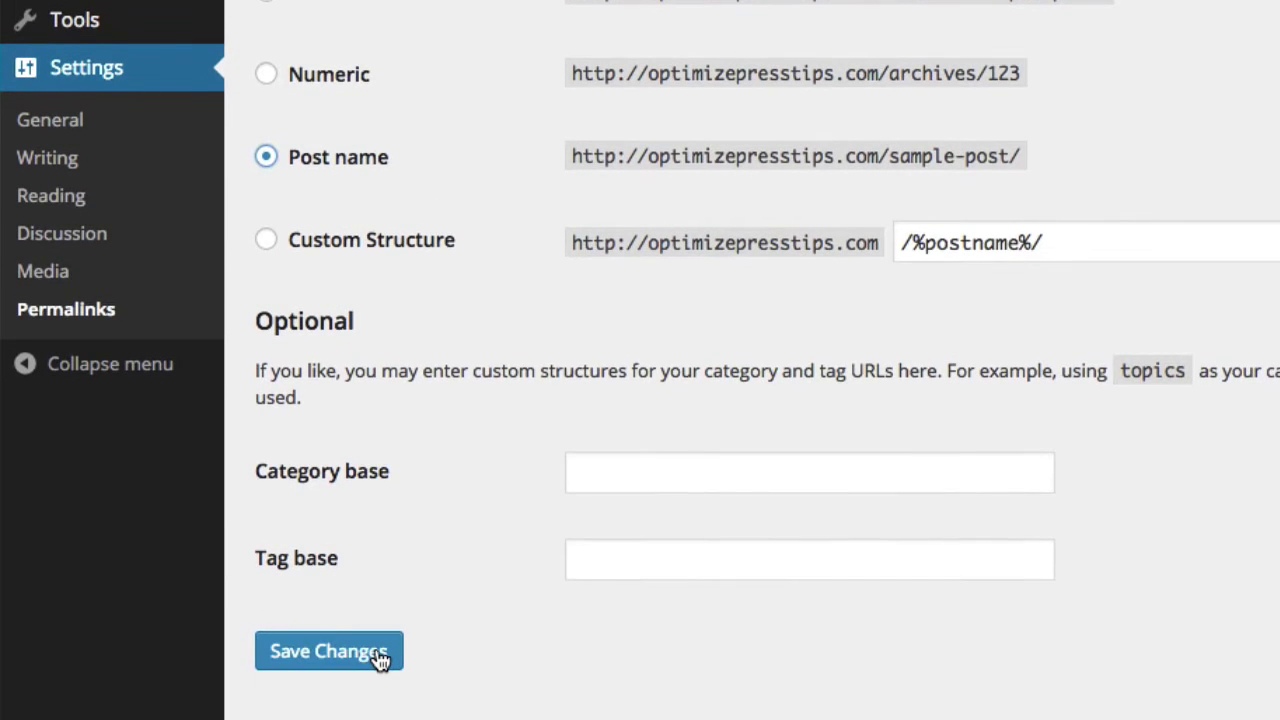
left_click(380, 658)
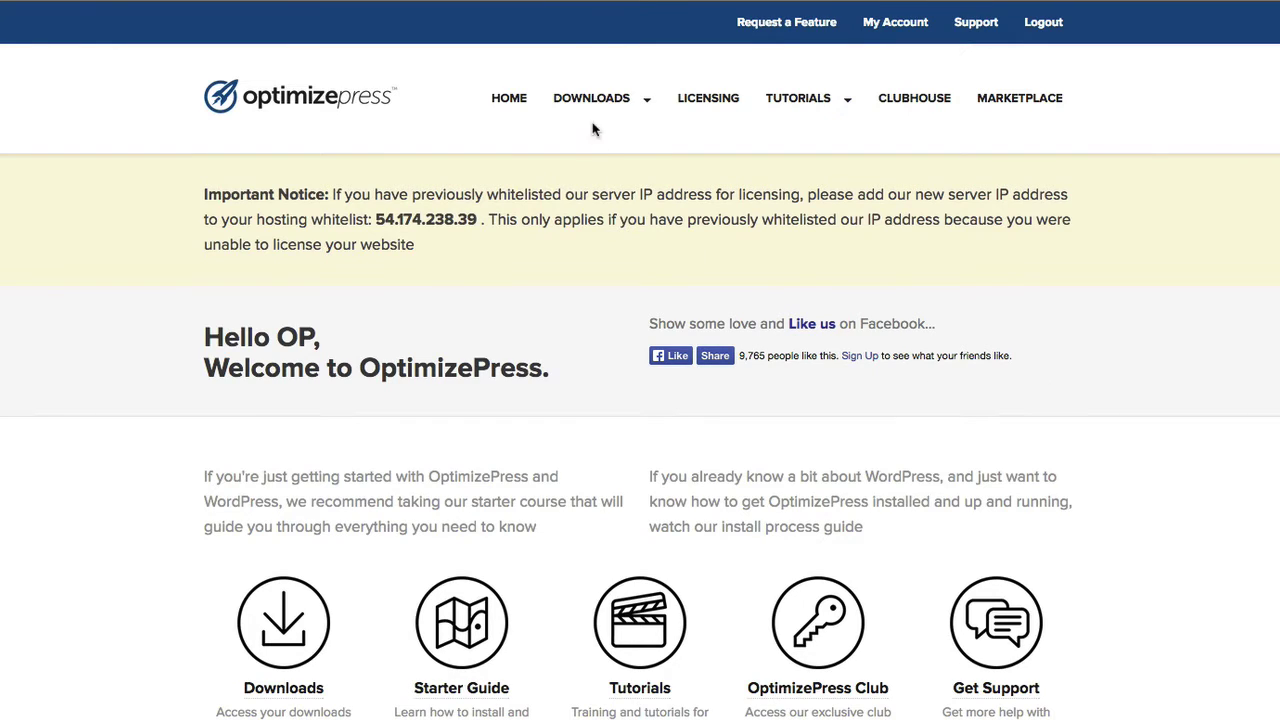
- Go to the OptimizePress members' downloads and save the OptimizePress Theme file to the computer
left_click(588, 97)
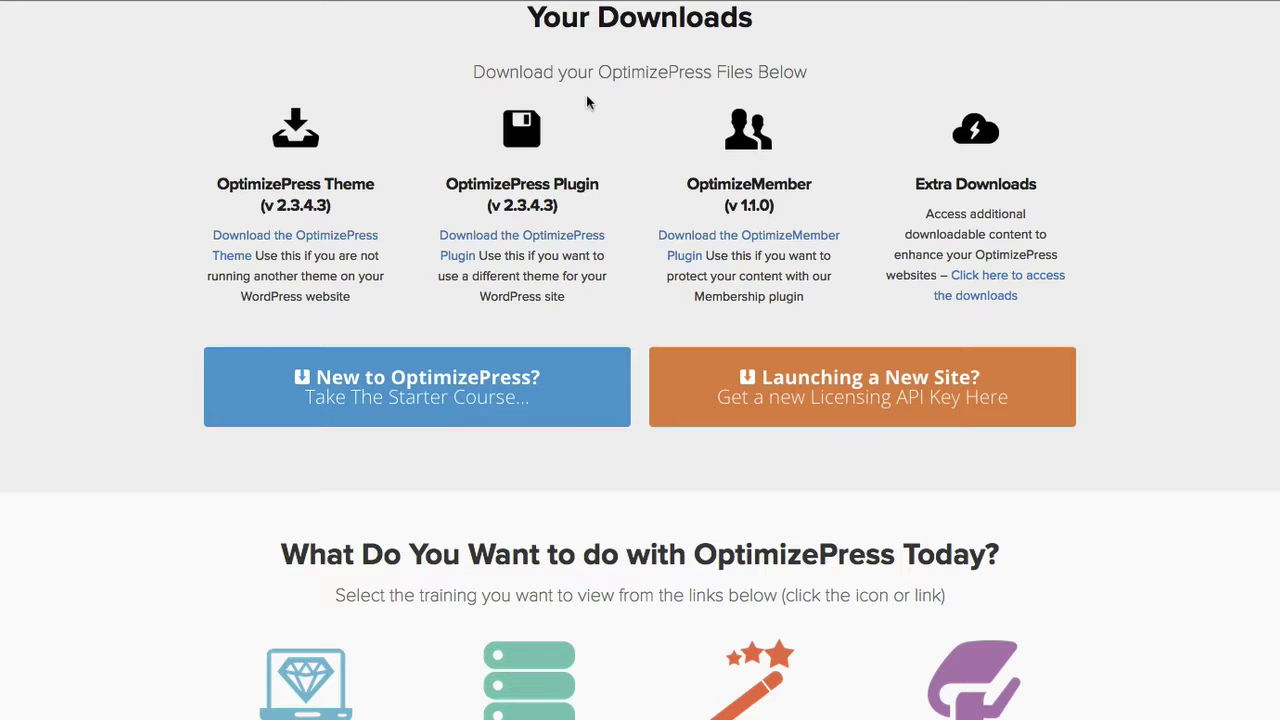
right_click(306, 234)
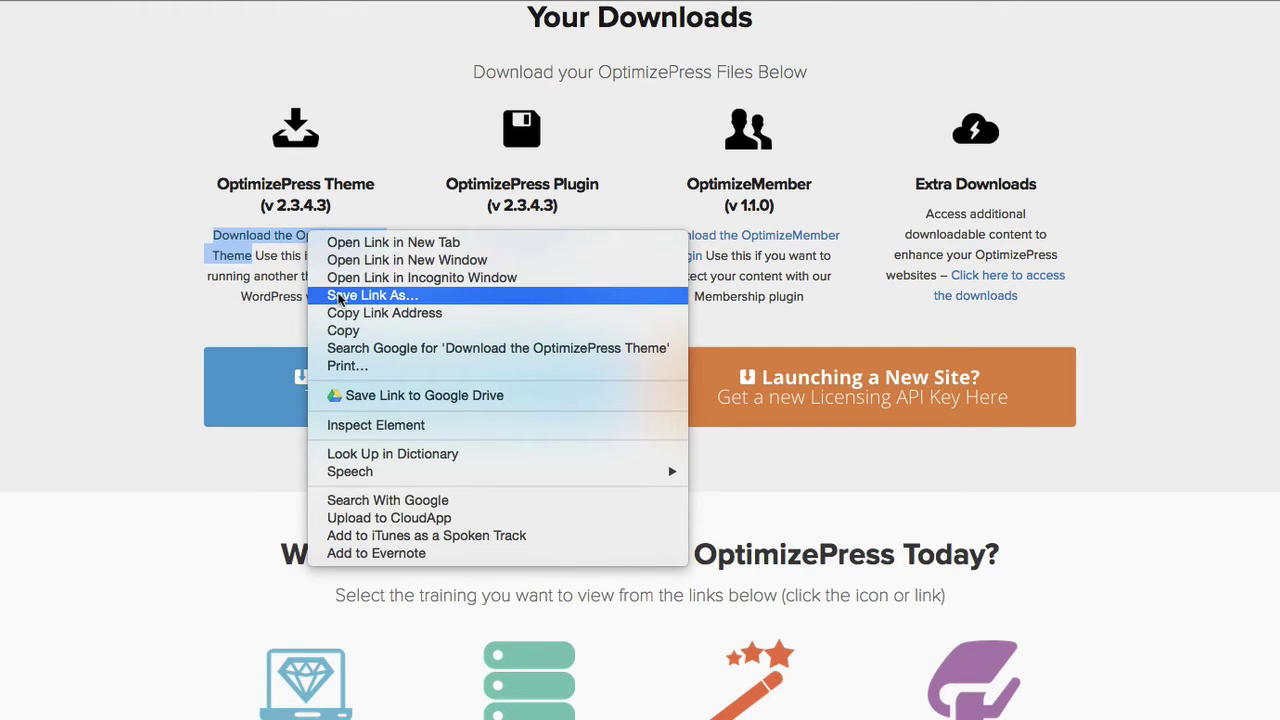
left_click(268, 308)
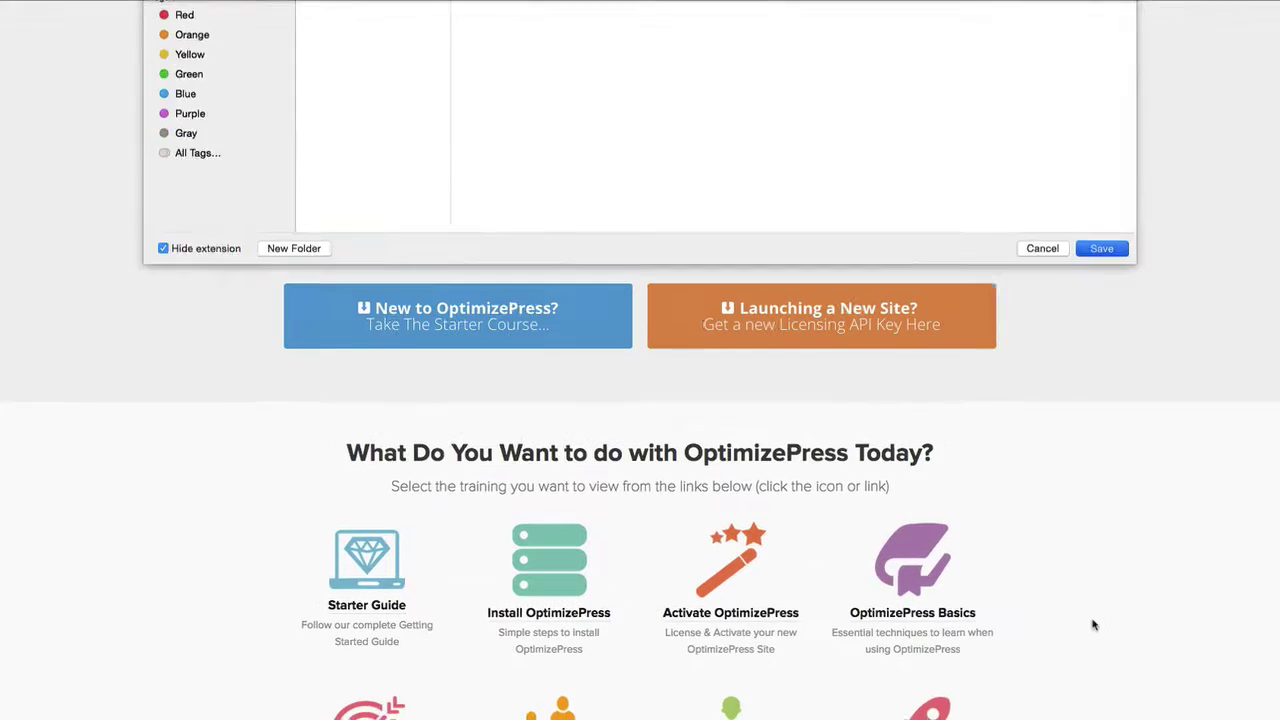
key("Return")
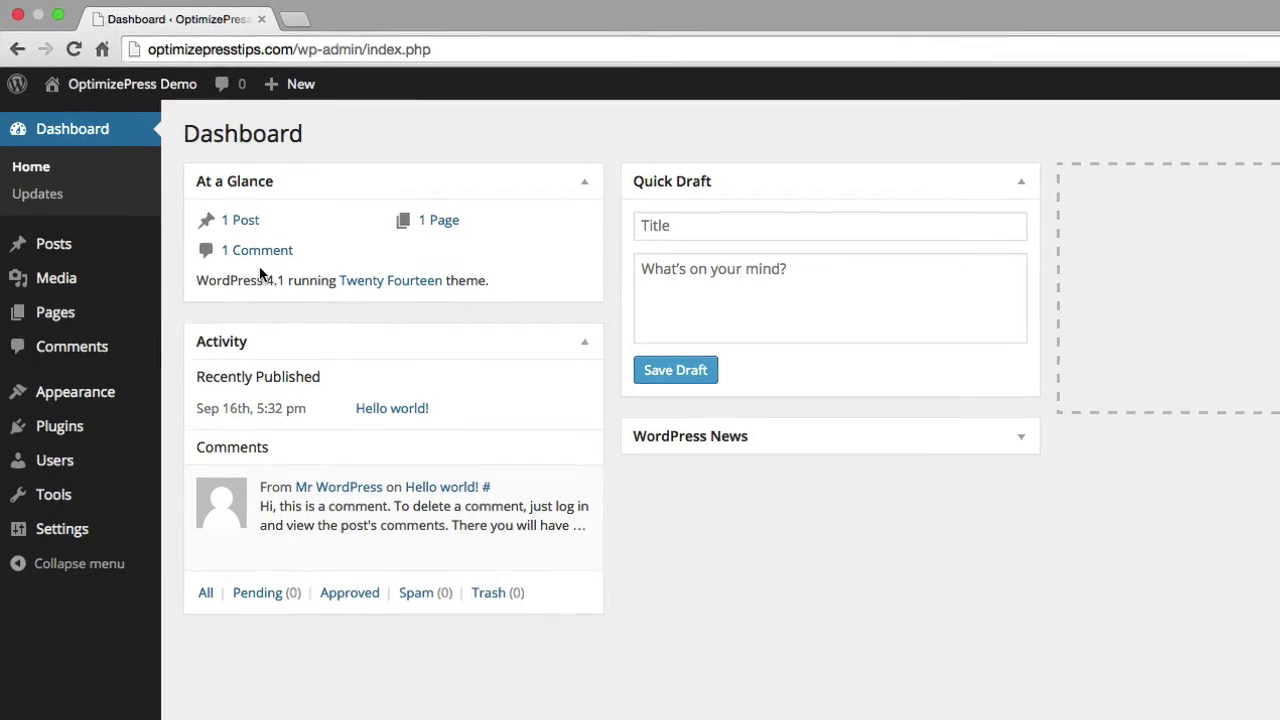
- Open the form for uploading a new theme in the WordPress admin
mouse_move(70, 394)
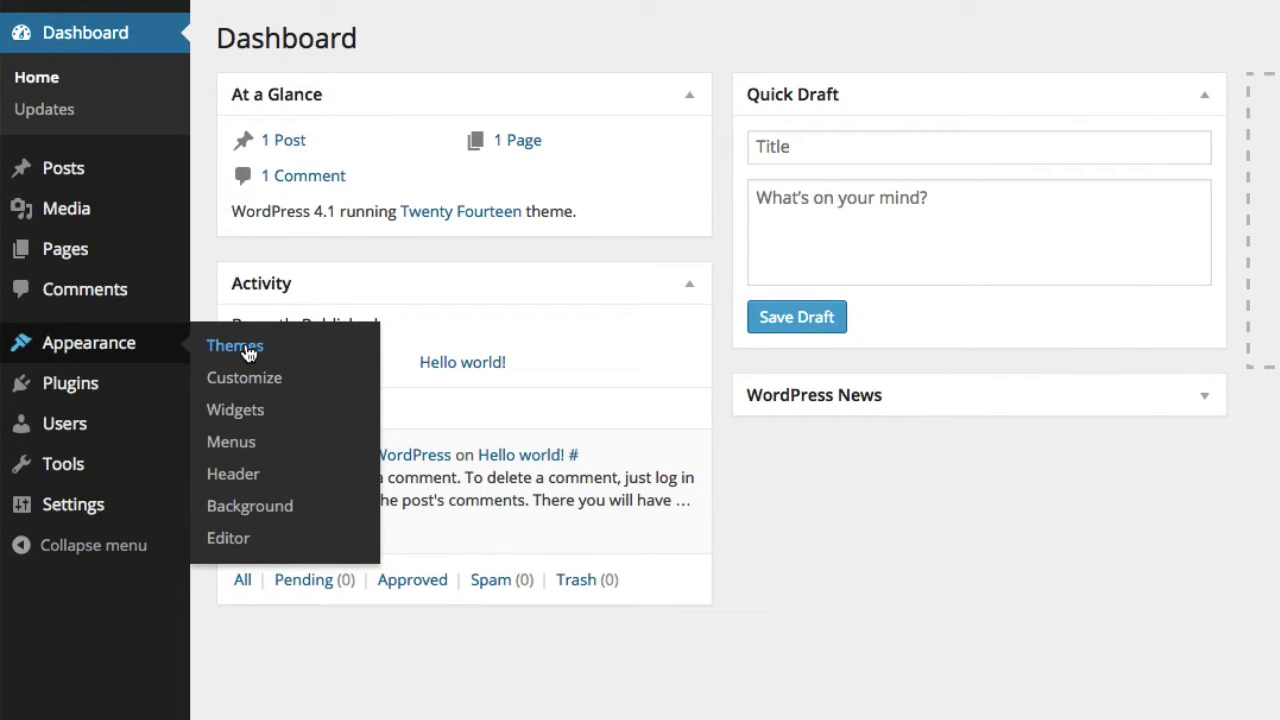
left_click(248, 354)
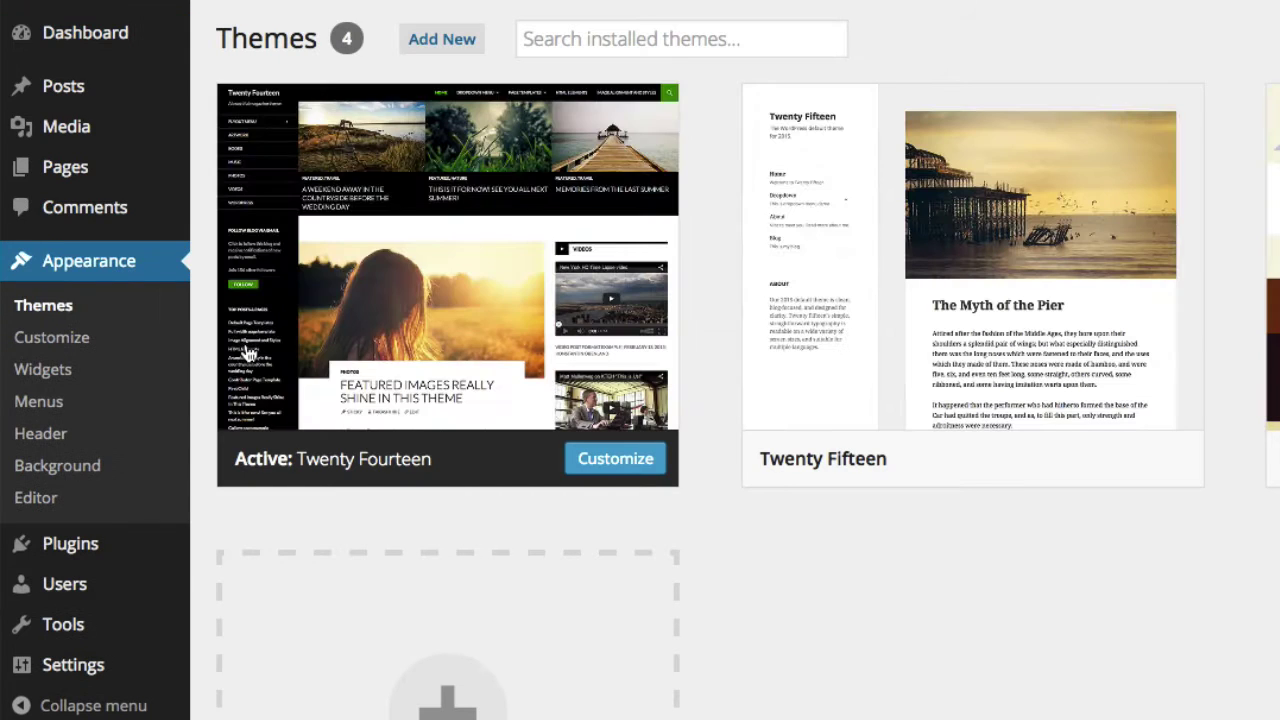
left_click(432, 50)
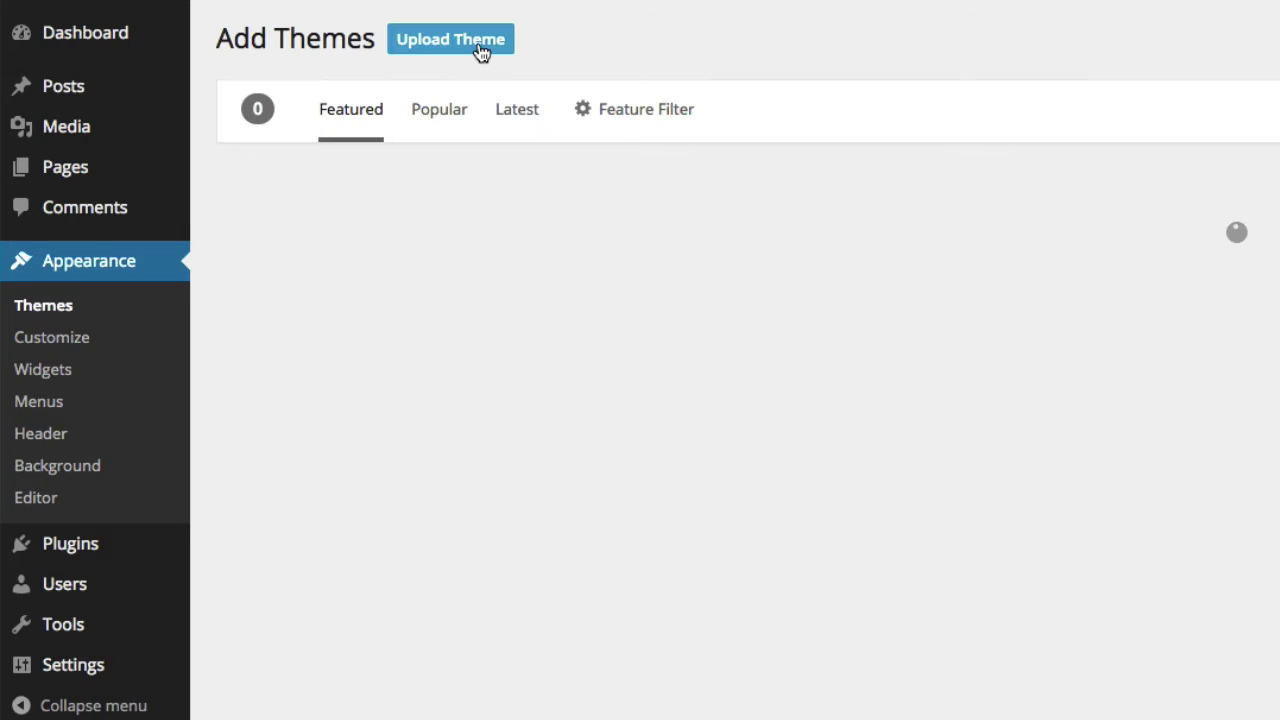
left_click(478, 44)
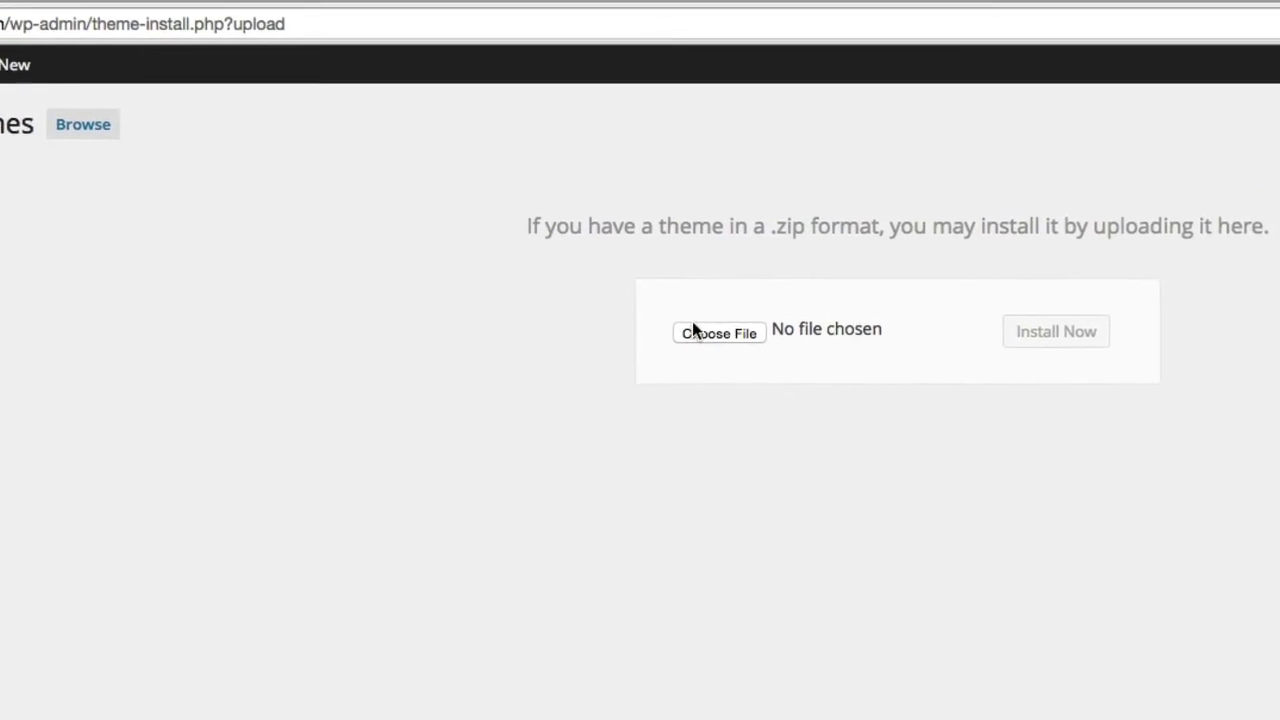
- Upload optimizePresstheme.zip from the OP Files folder, install it as a theme and activate it
left_click(561, 370)
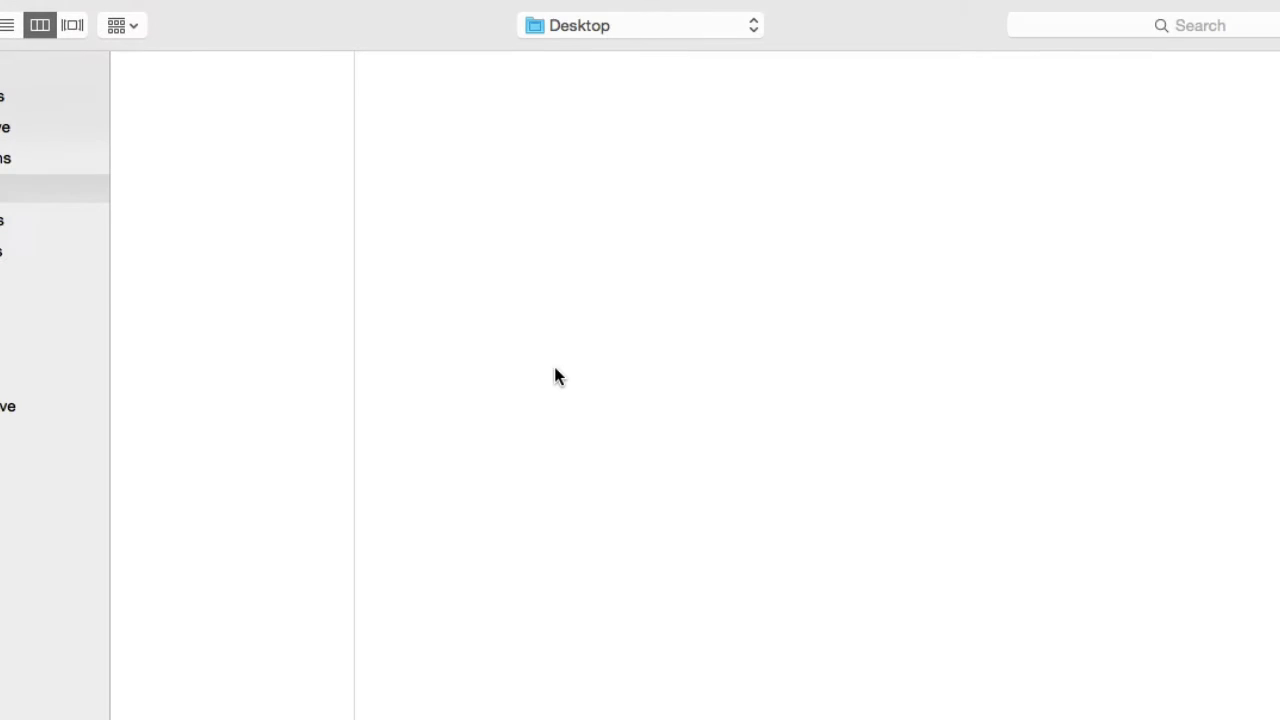
left_click(187, 140)
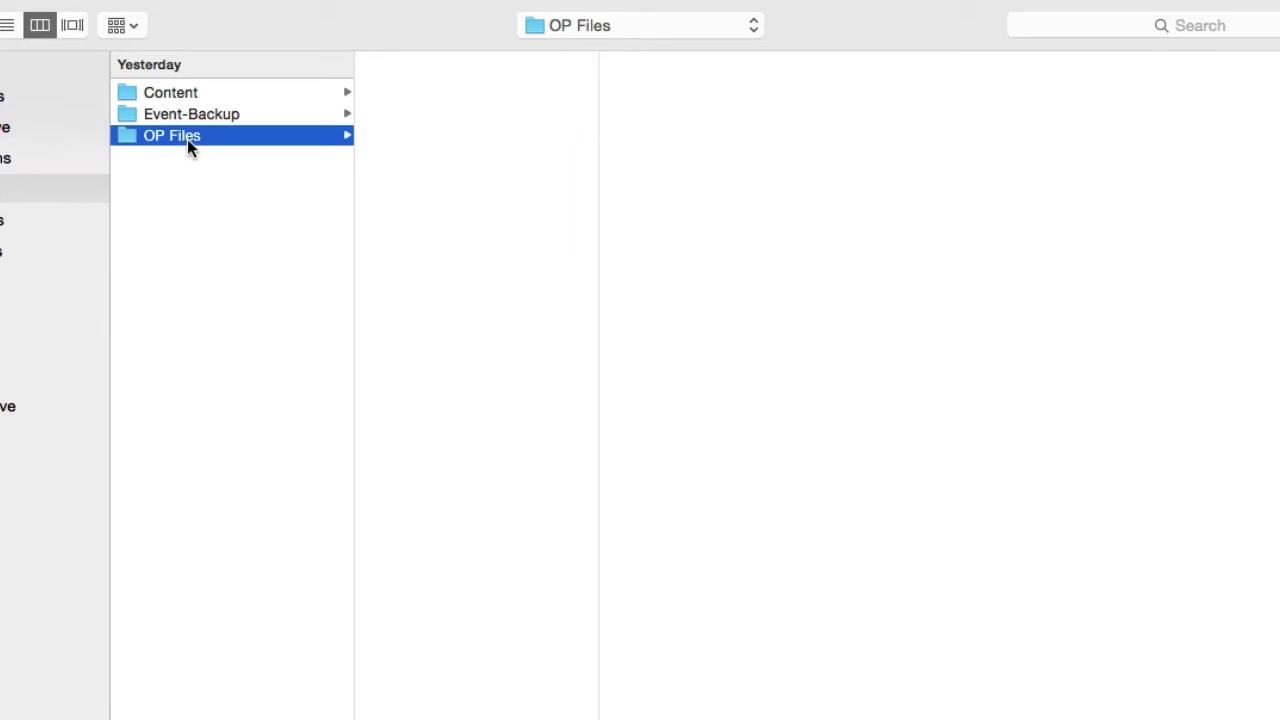
left_click(371, 114)
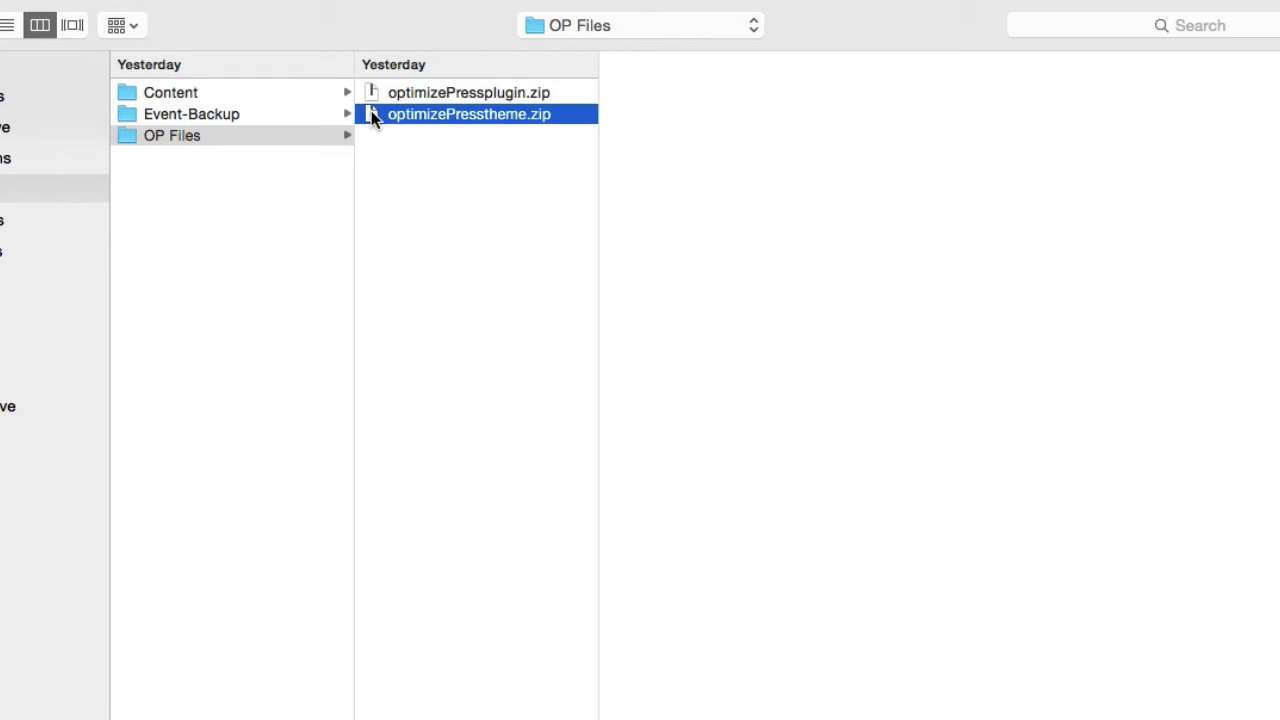
key("Return")
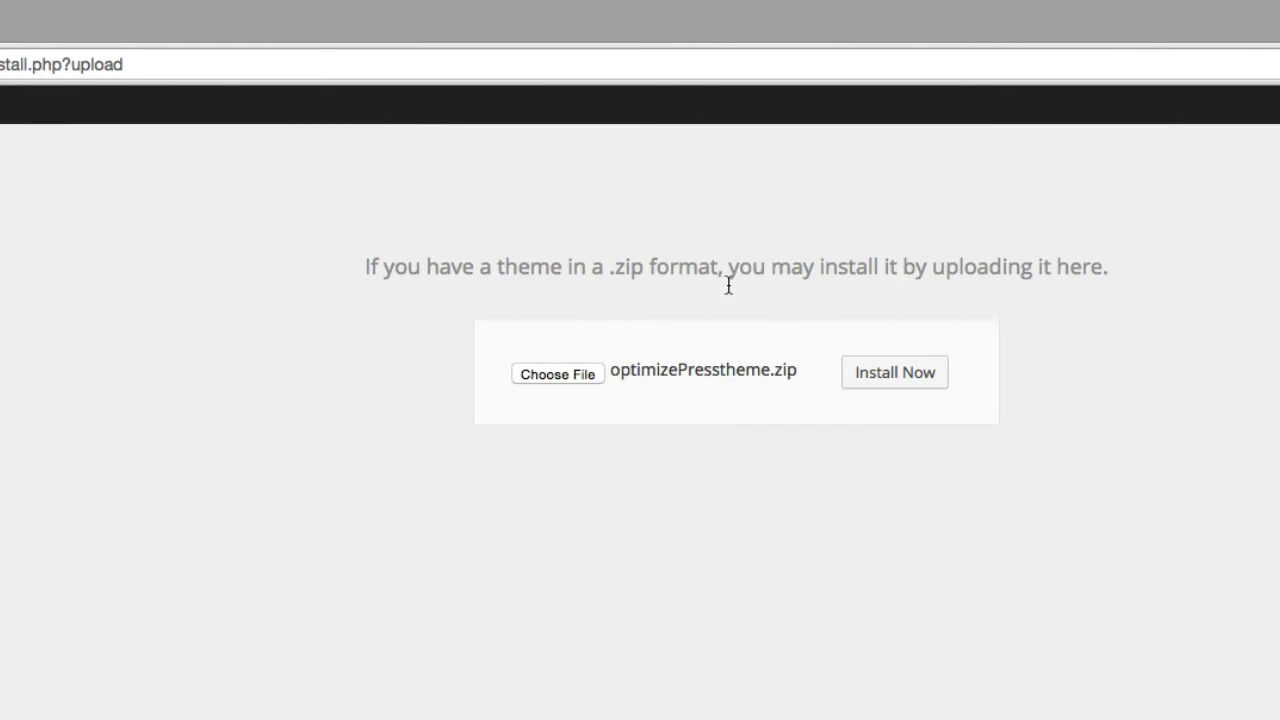
left_click(904, 386)
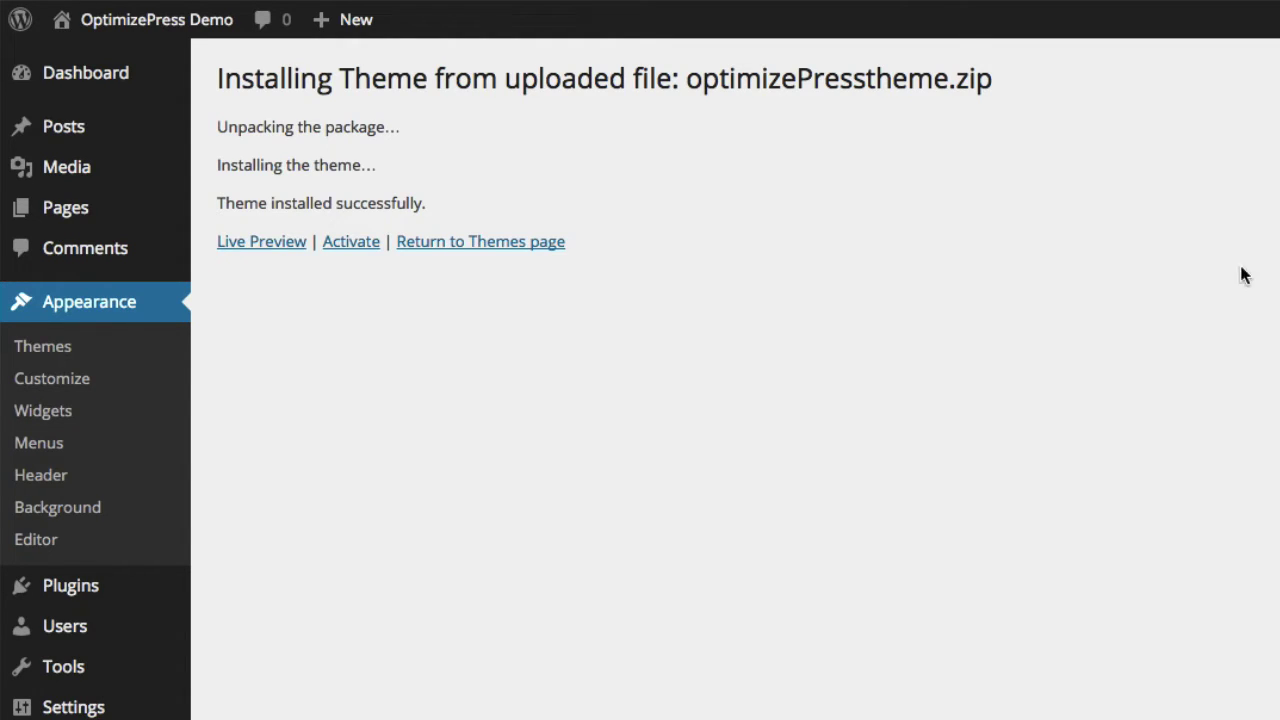
left_click(354, 243)
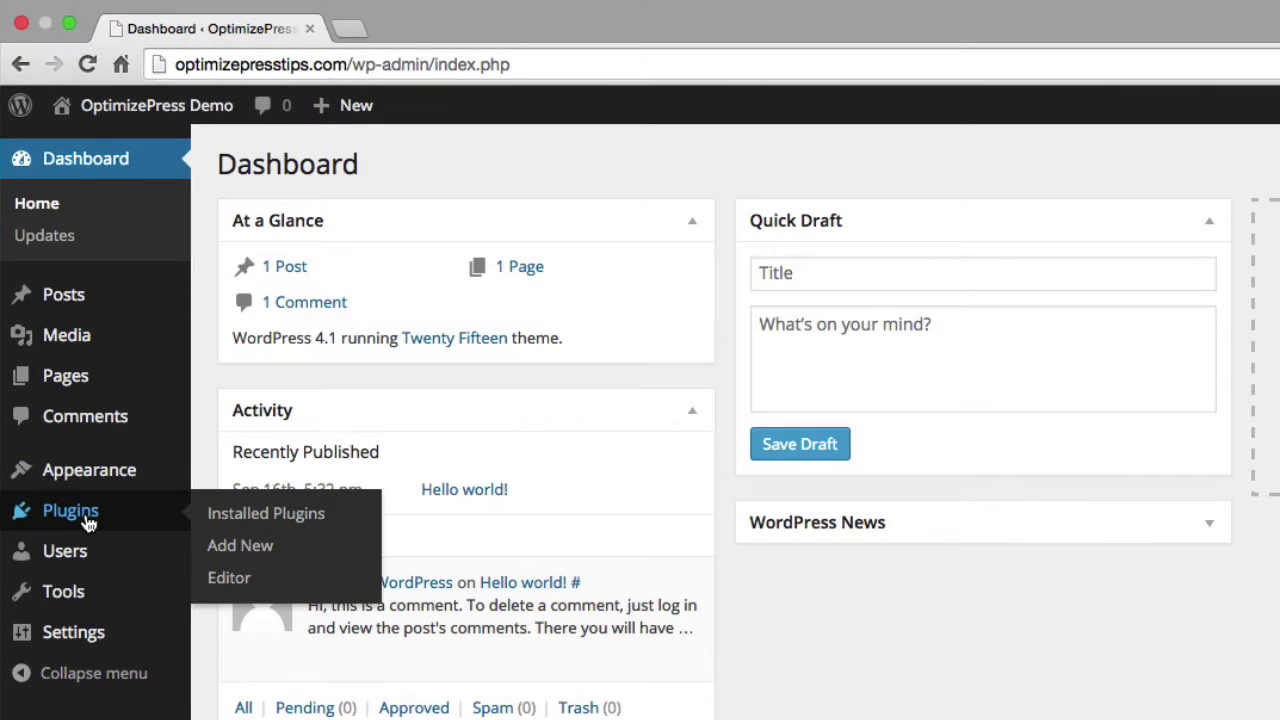
- Upload optimizePressplugin.zip from the OP Files folder as a new plugin, install it and activate it
left_click(238, 550)
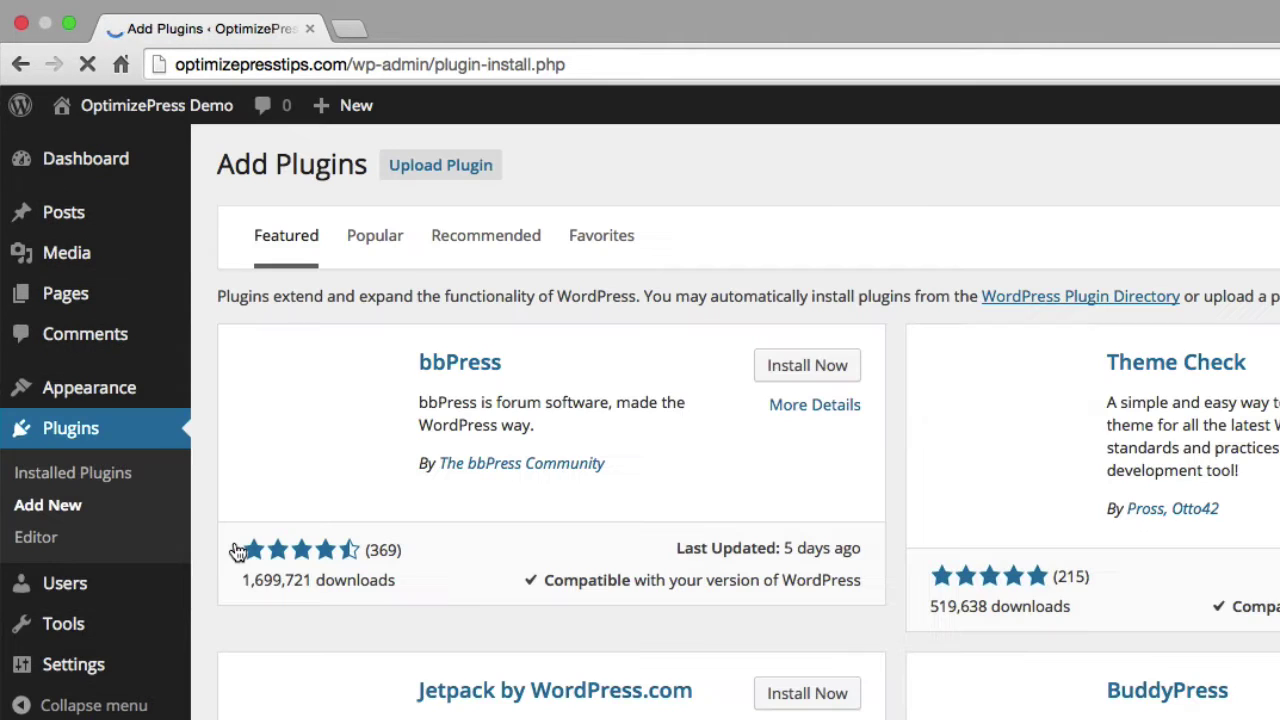
left_click(420, 172)
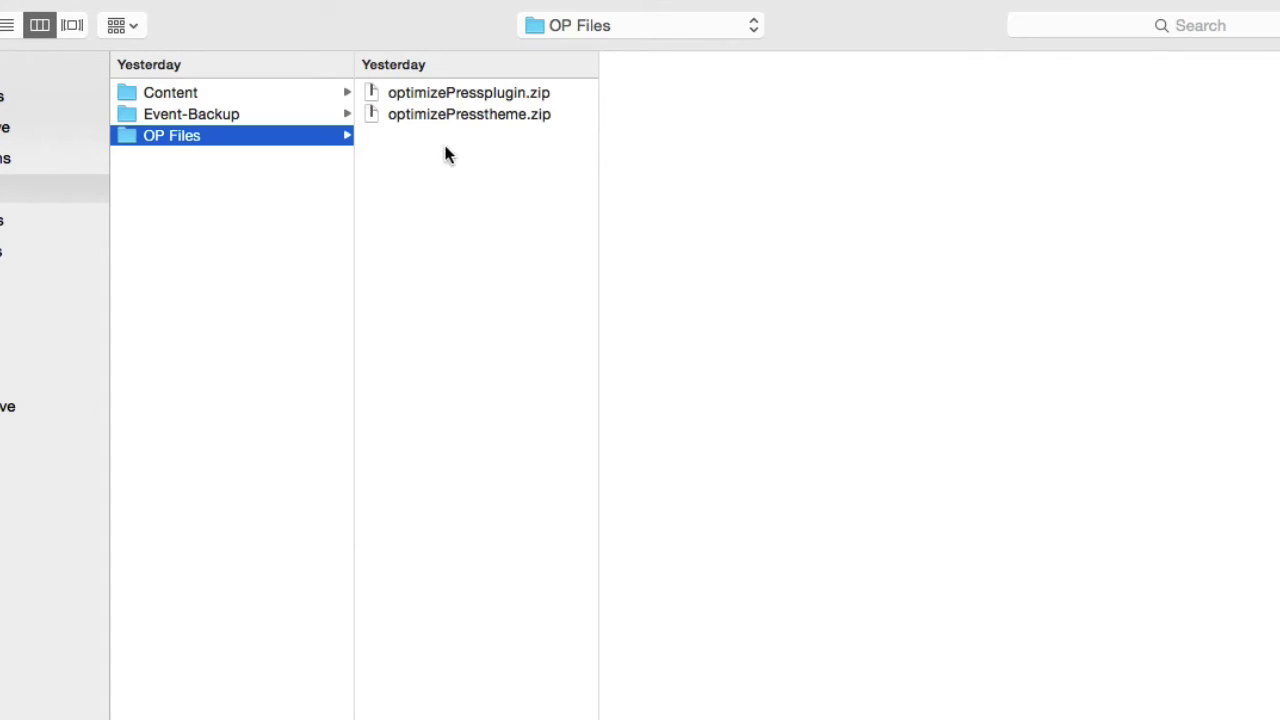
left_click(372, 92)
double_click(372, 92)
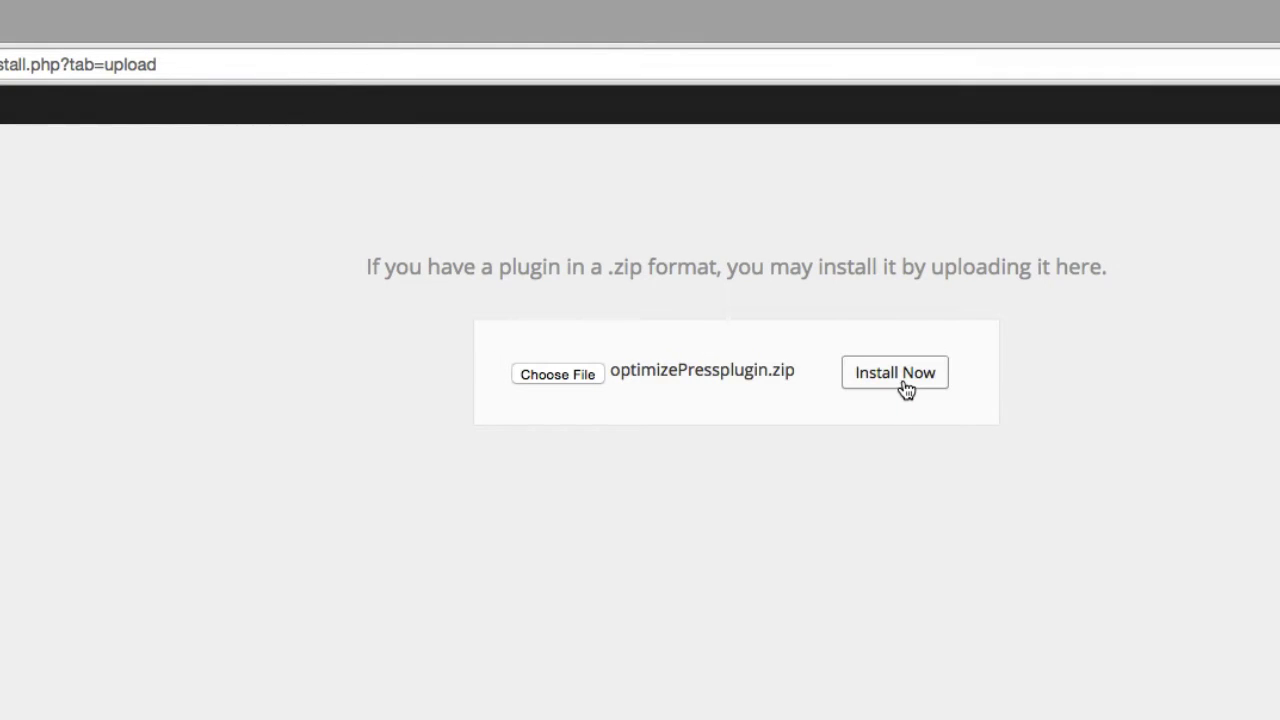
left_click(906, 389)
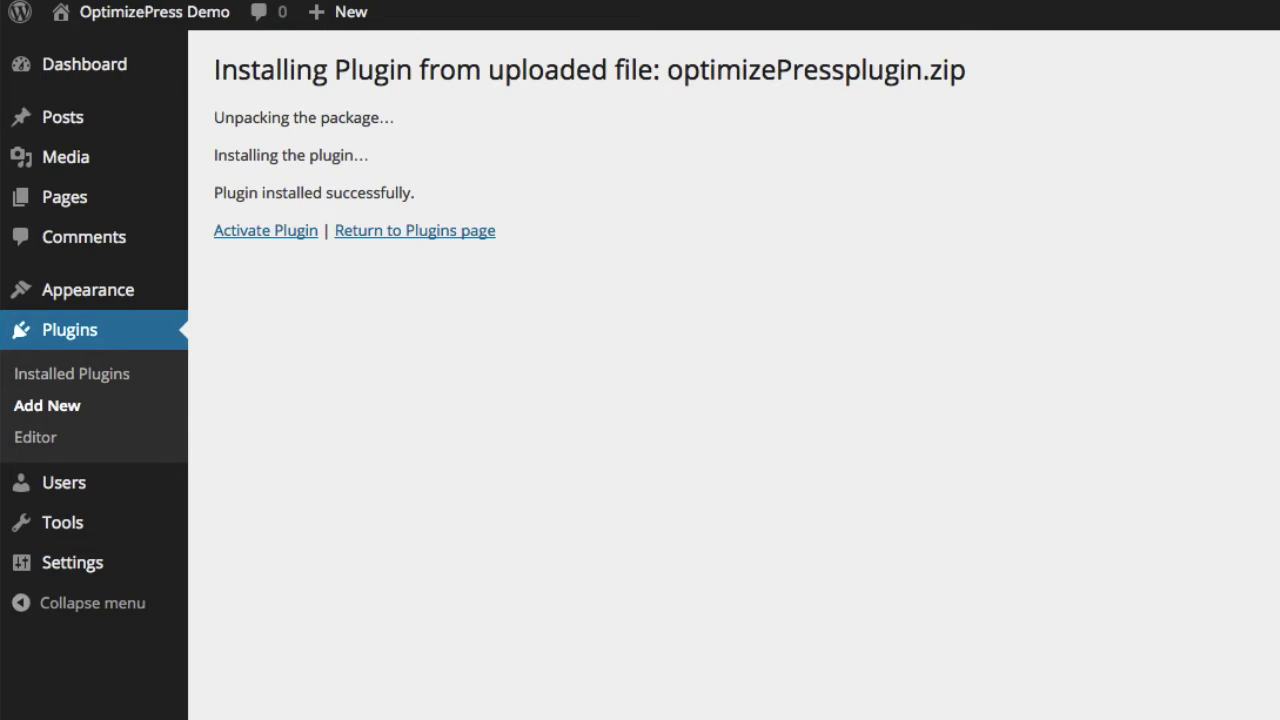
left_click(295, 233)
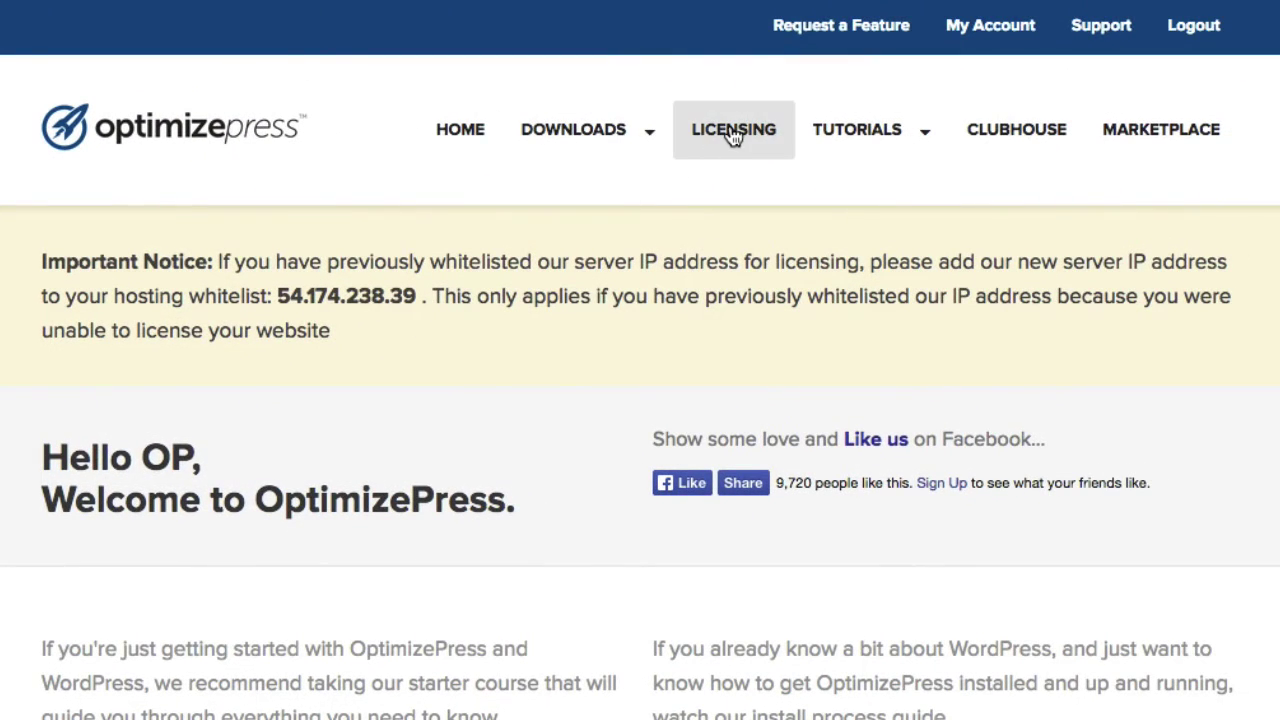
- Copy the first registered API key from the OptimizePress members' licensing page and dismiss the confirmation
left_click(733, 132)
scroll(588, 357, "down", 5)
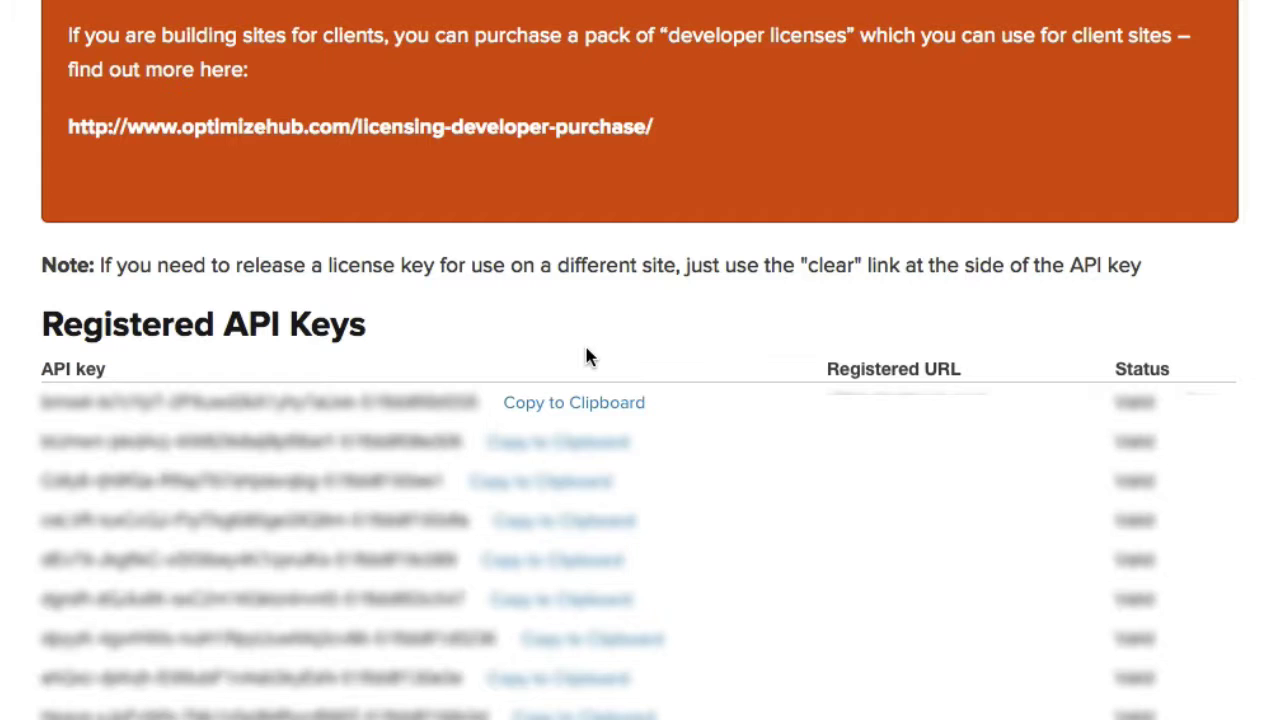
left_click(573, 410)
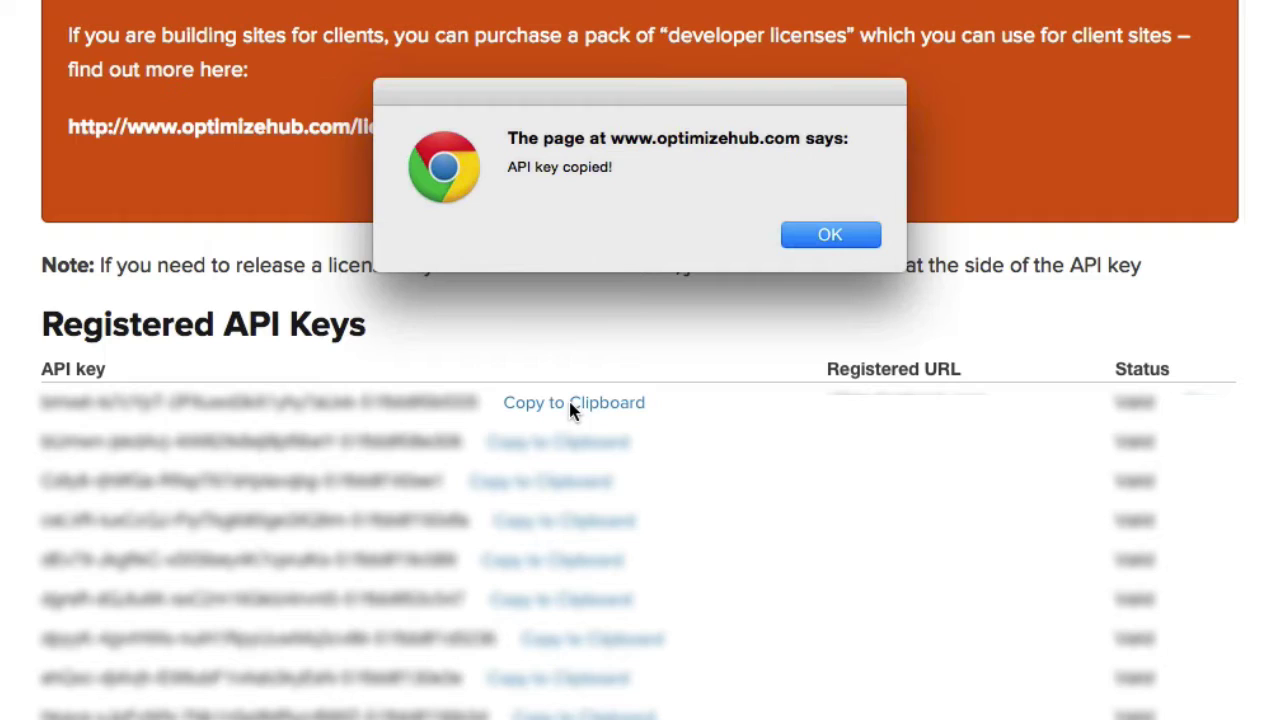
left_click(812, 241)
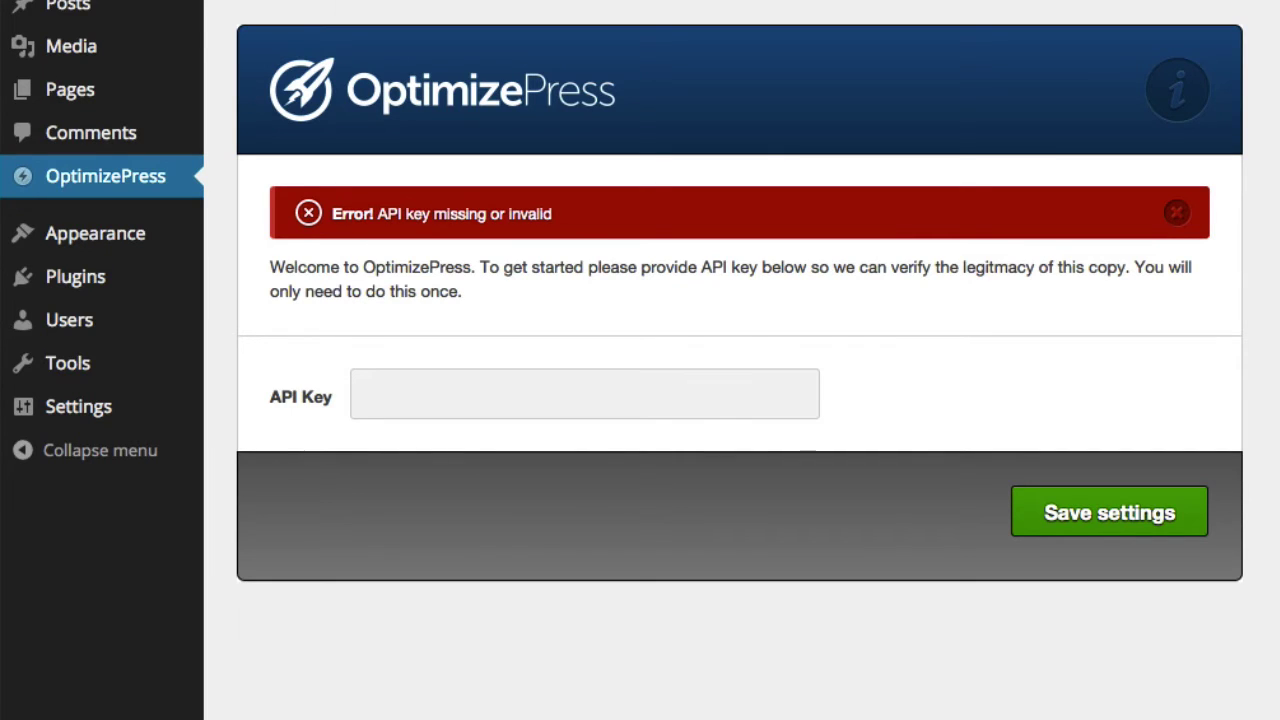
- Paste the API key into OptimizePress's API Key field in the WordPress admin and save the settings
left_click(612, 390)
key("ctrl+v")
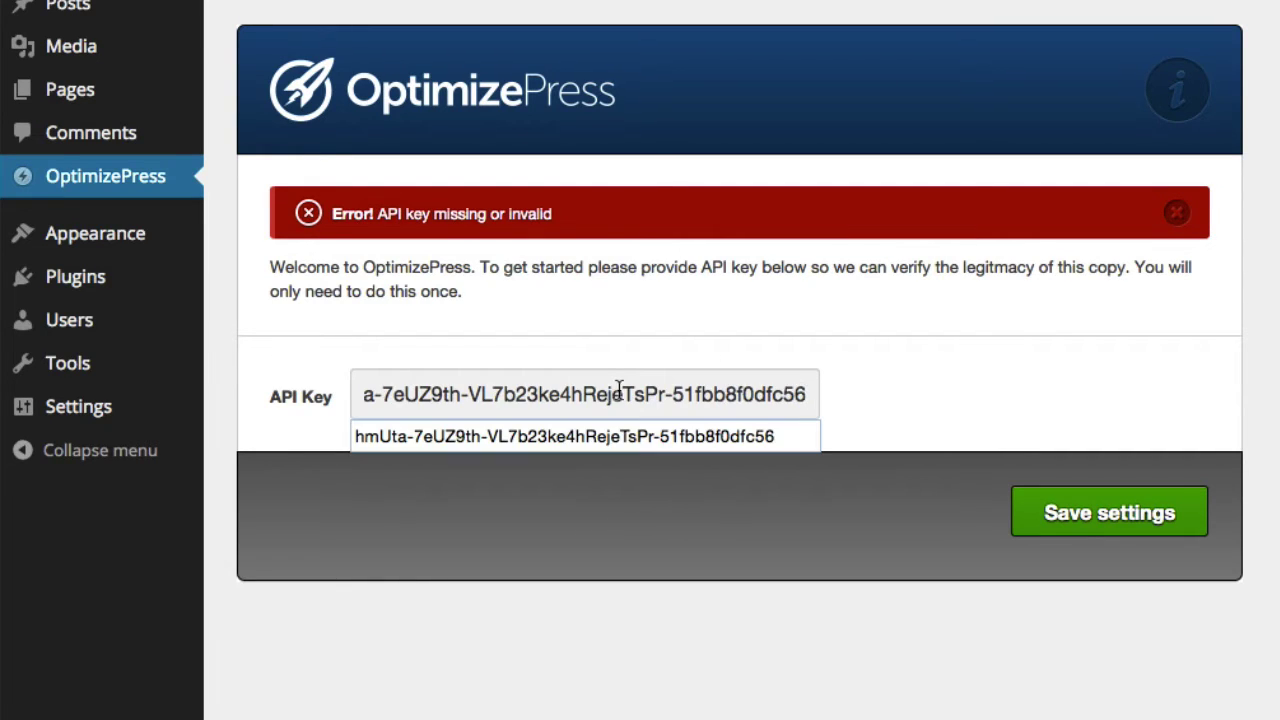
left_click(871, 403)
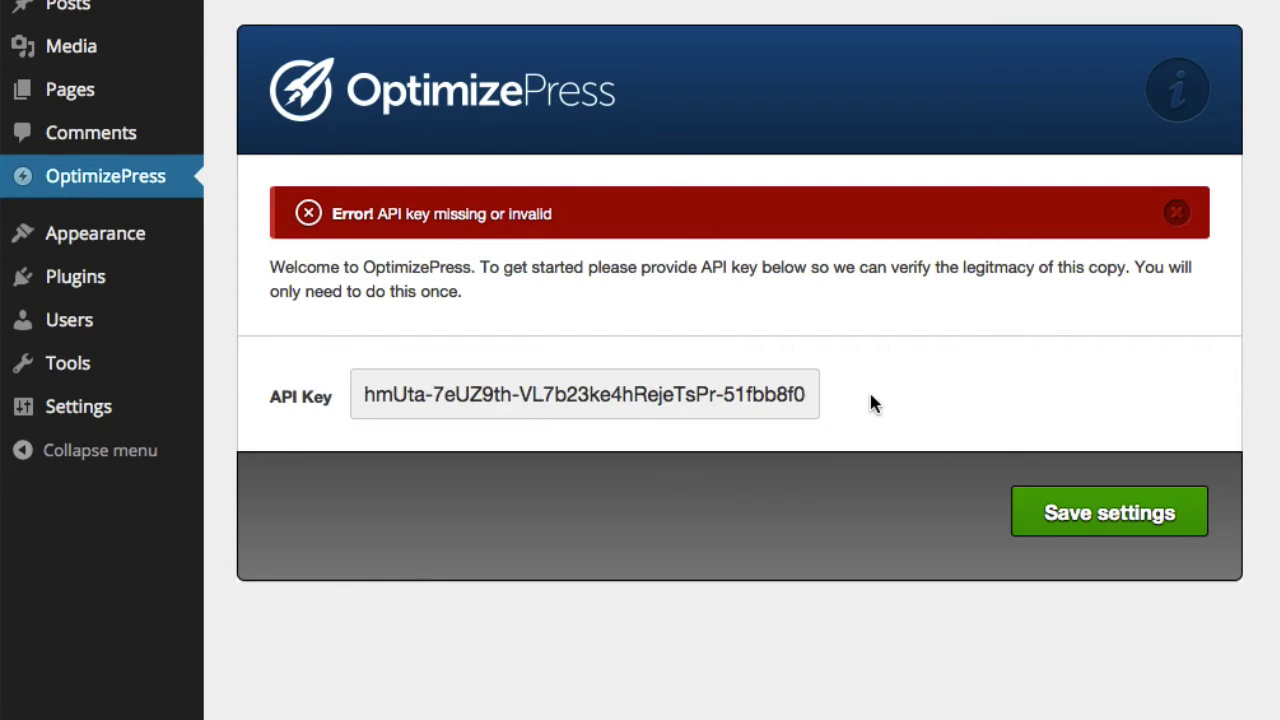
left_click(1078, 514)
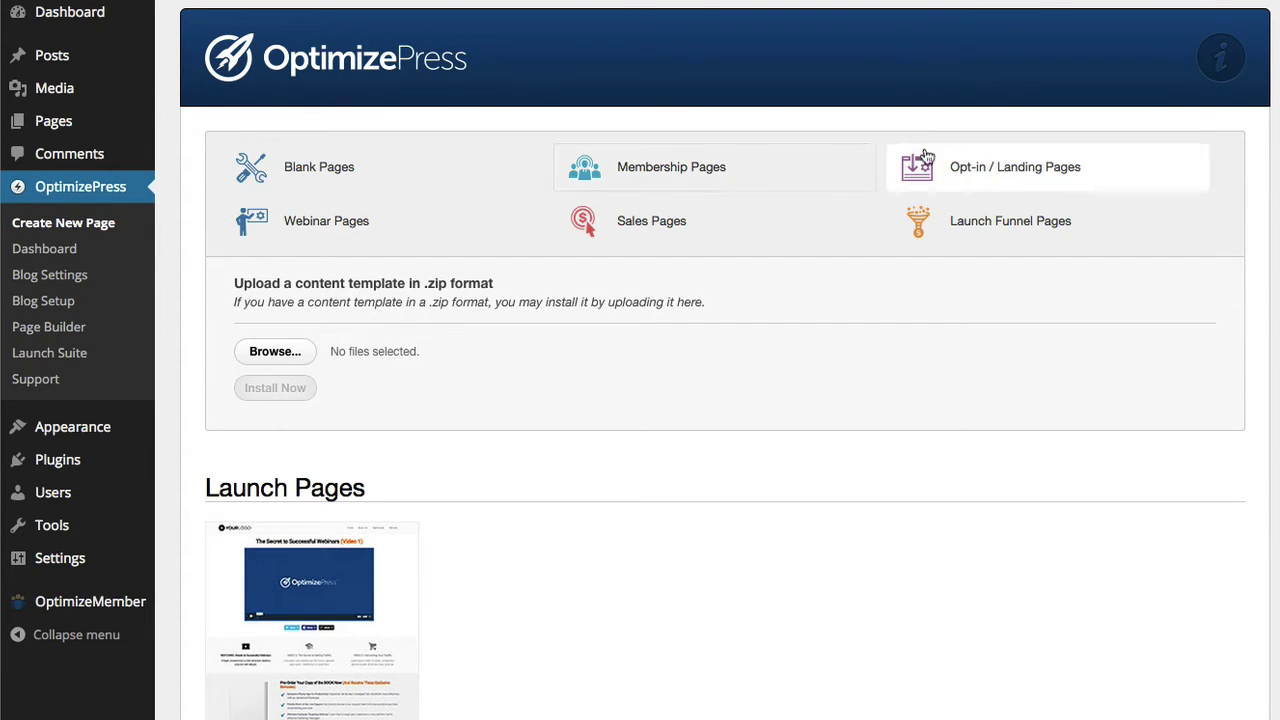
- Preview the Book Launch Landing Page template among the Opt-in / Landing Pages, look through its sections and close the preview
left_click(993, 169)
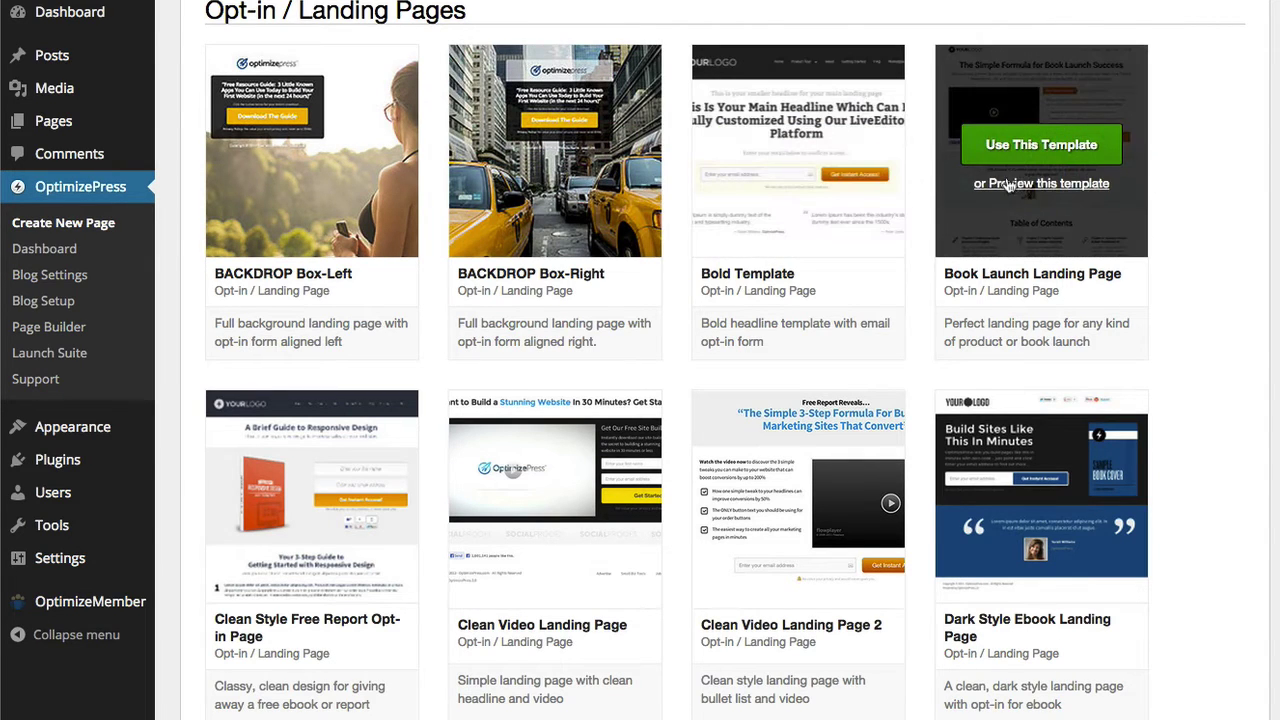
left_click(1028, 188)
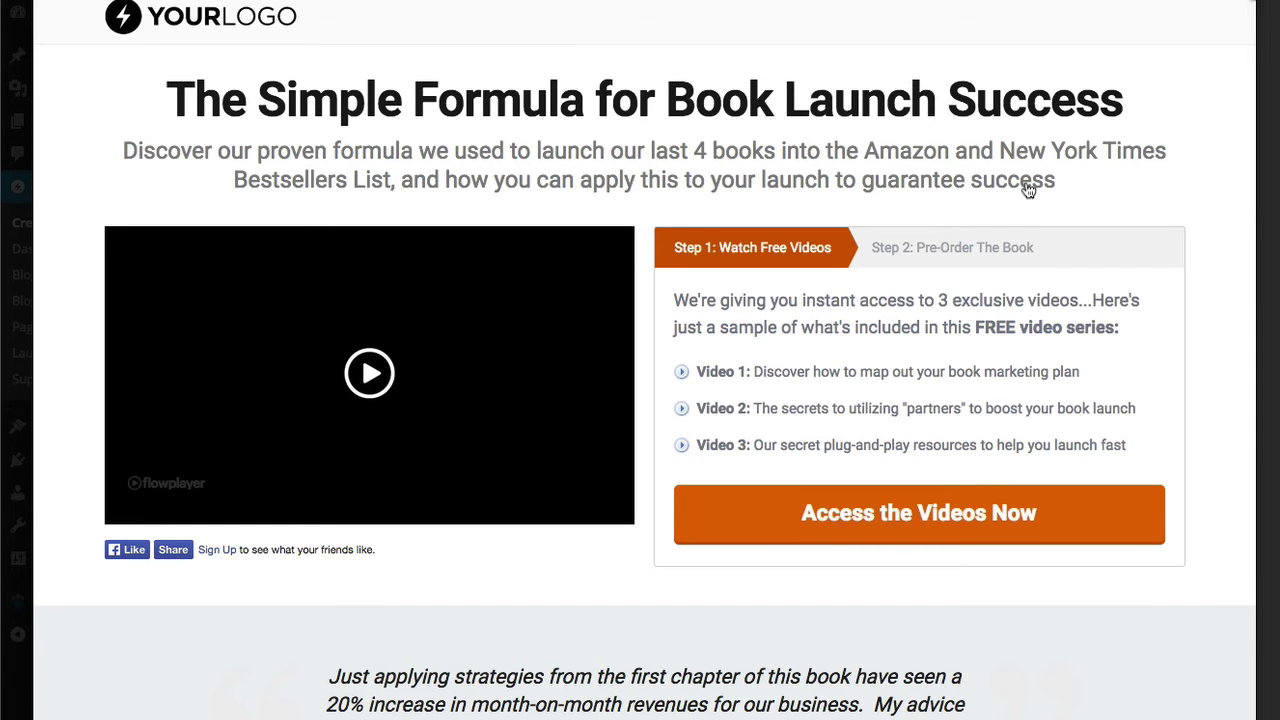
scroll(1028, 190, "down", 15)
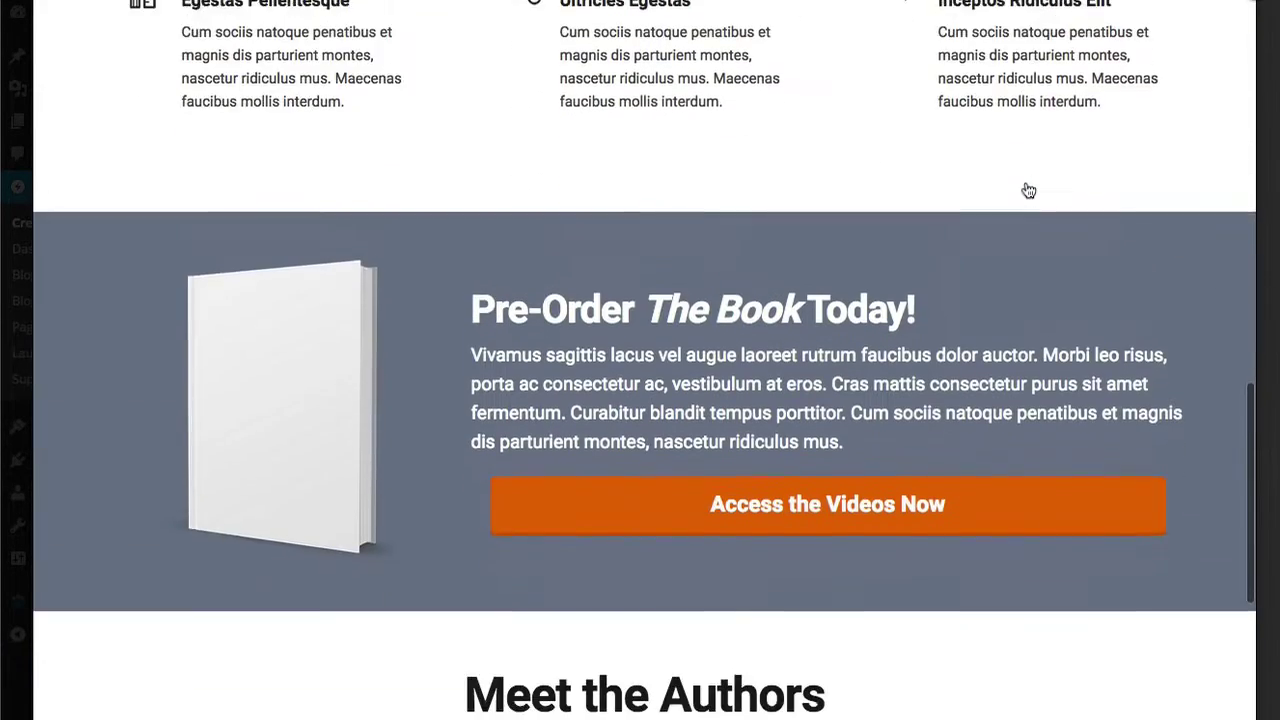
scroll(1028, 190, "down", 7)
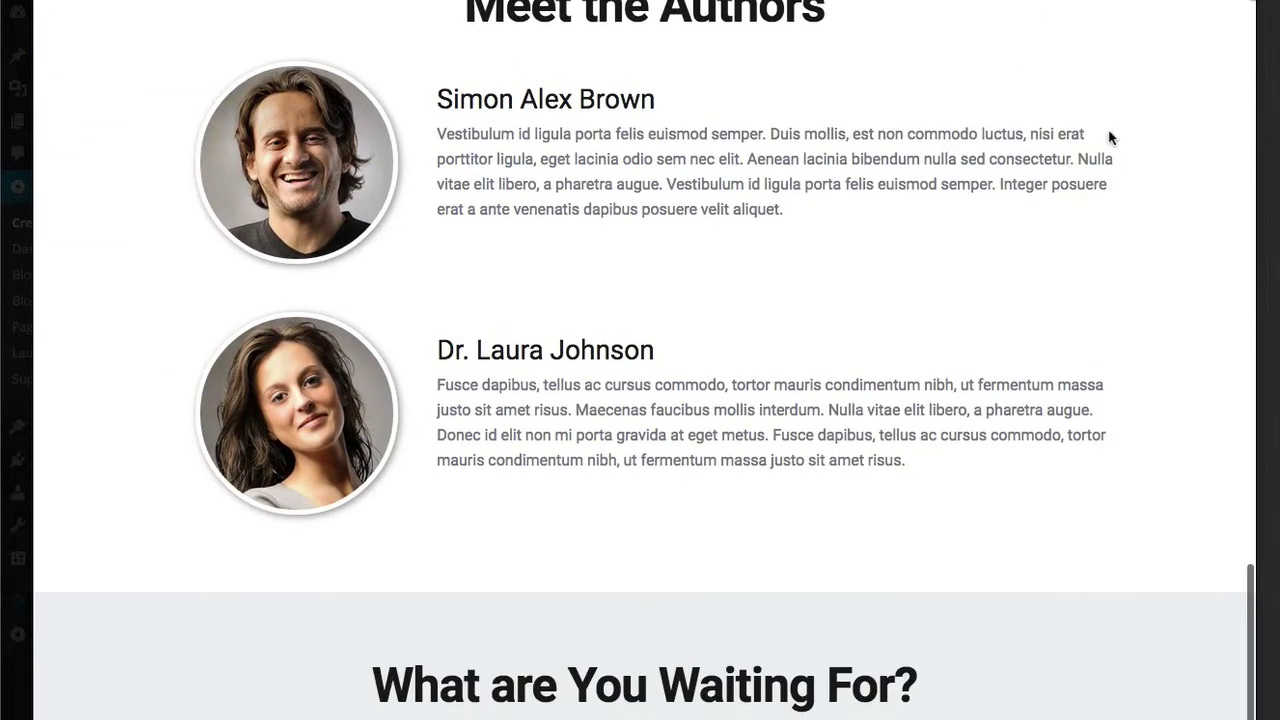
left_click(1248, 10)
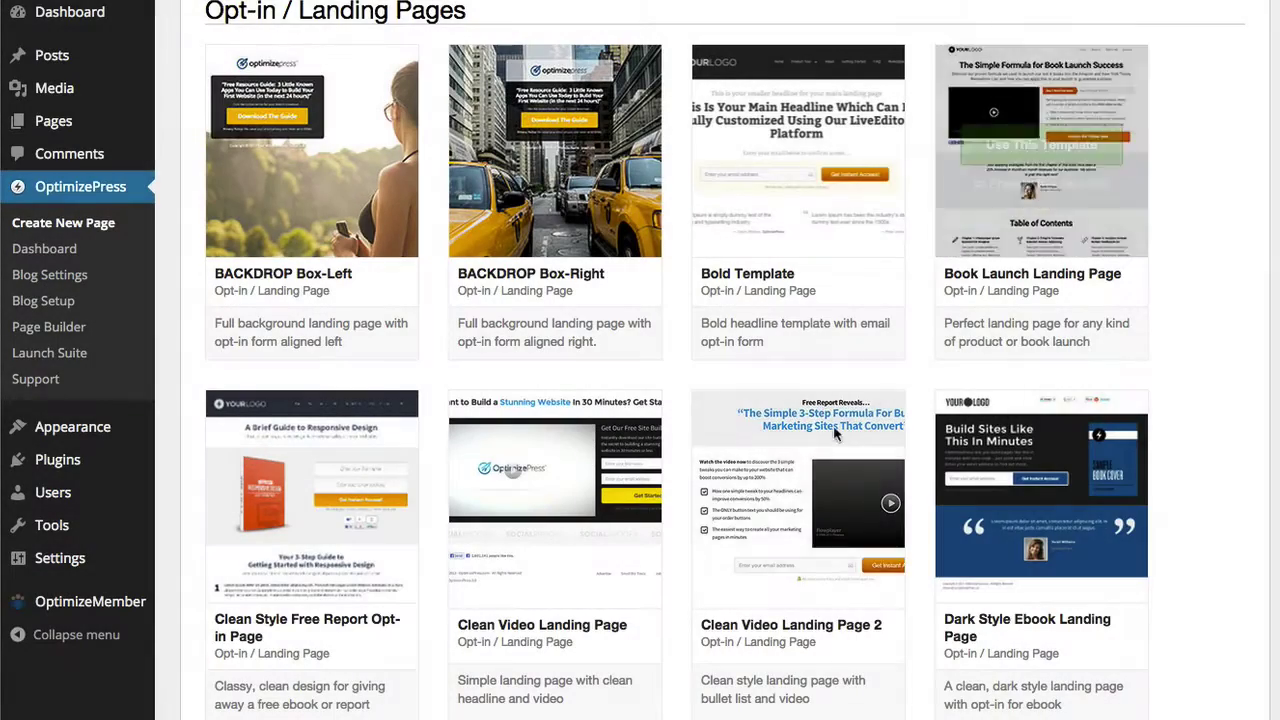
scroll(686, 668, "up", 2)
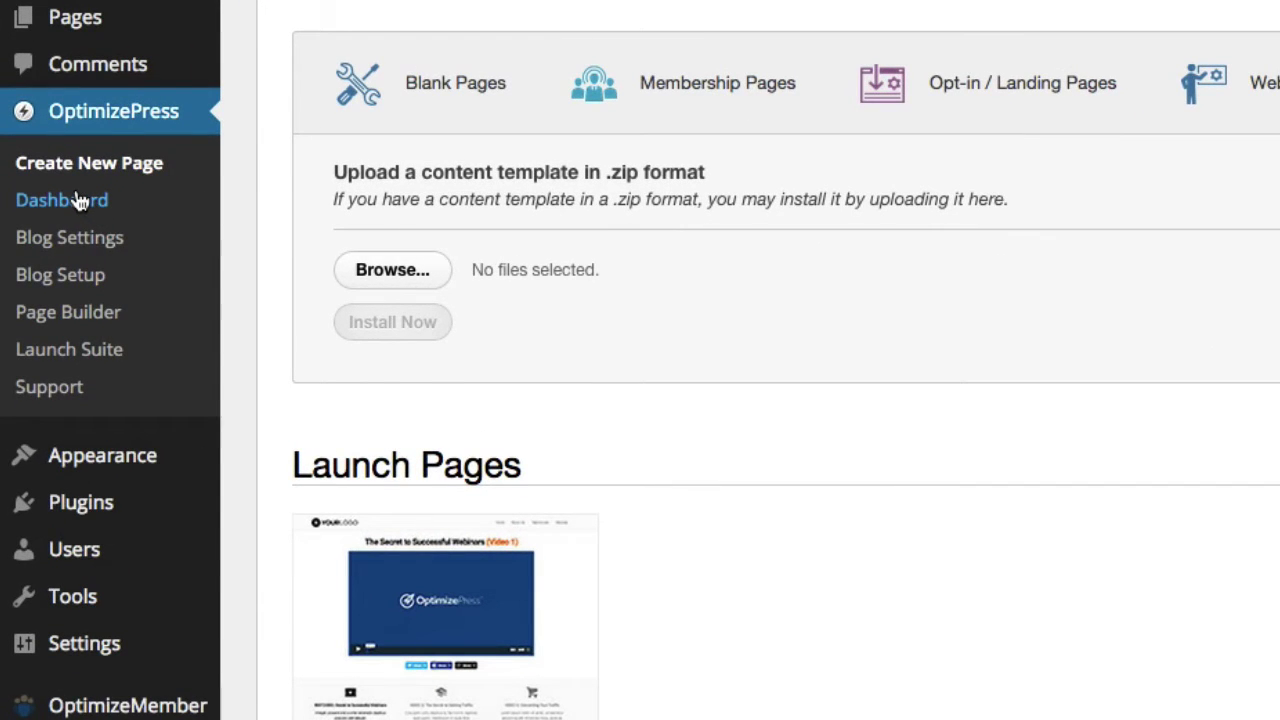
- Connect AWeber in the OptimizePress email marketing service settings and allow OptimizePress access to the AWeber account
left_click(80, 200)
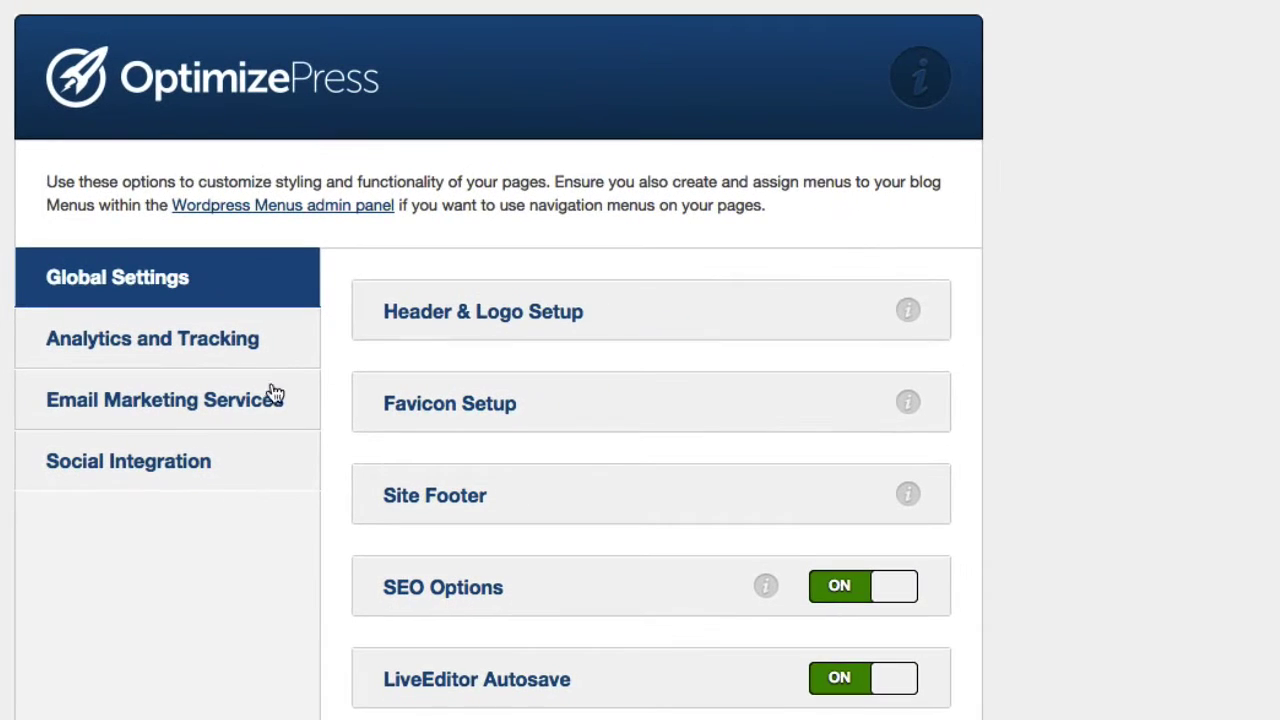
left_click(233, 405)
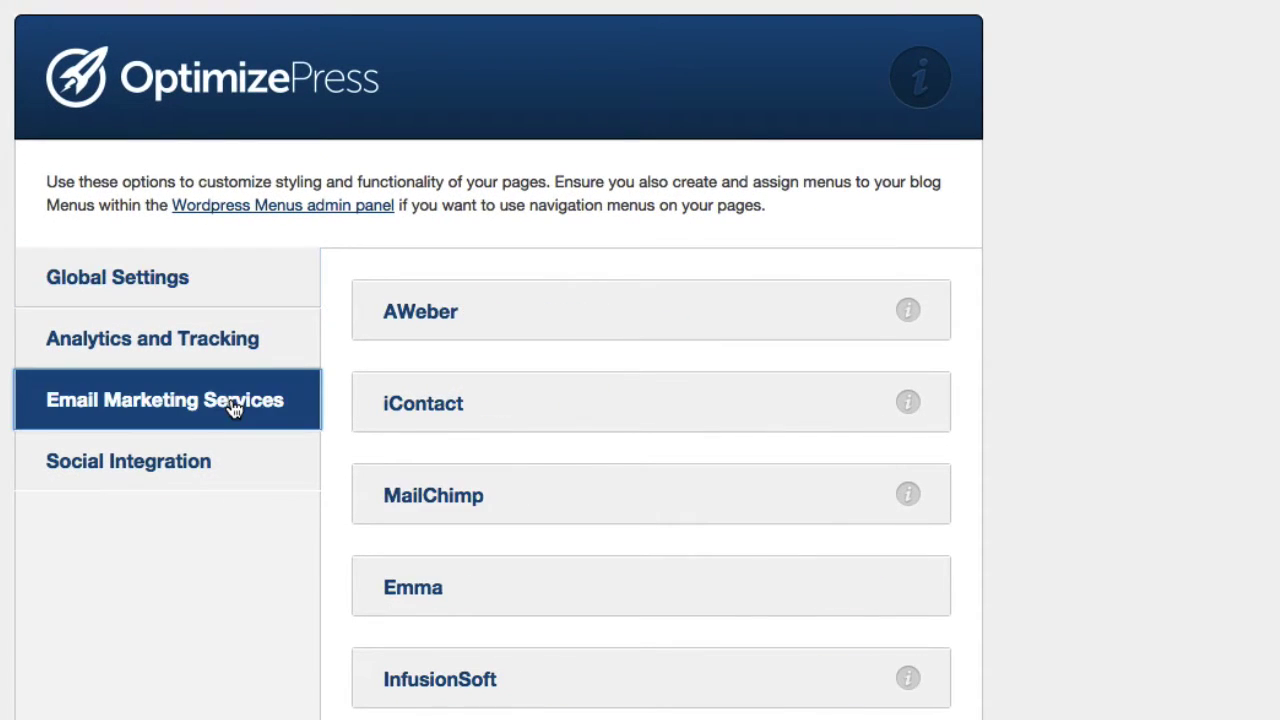
left_click(420, 313)
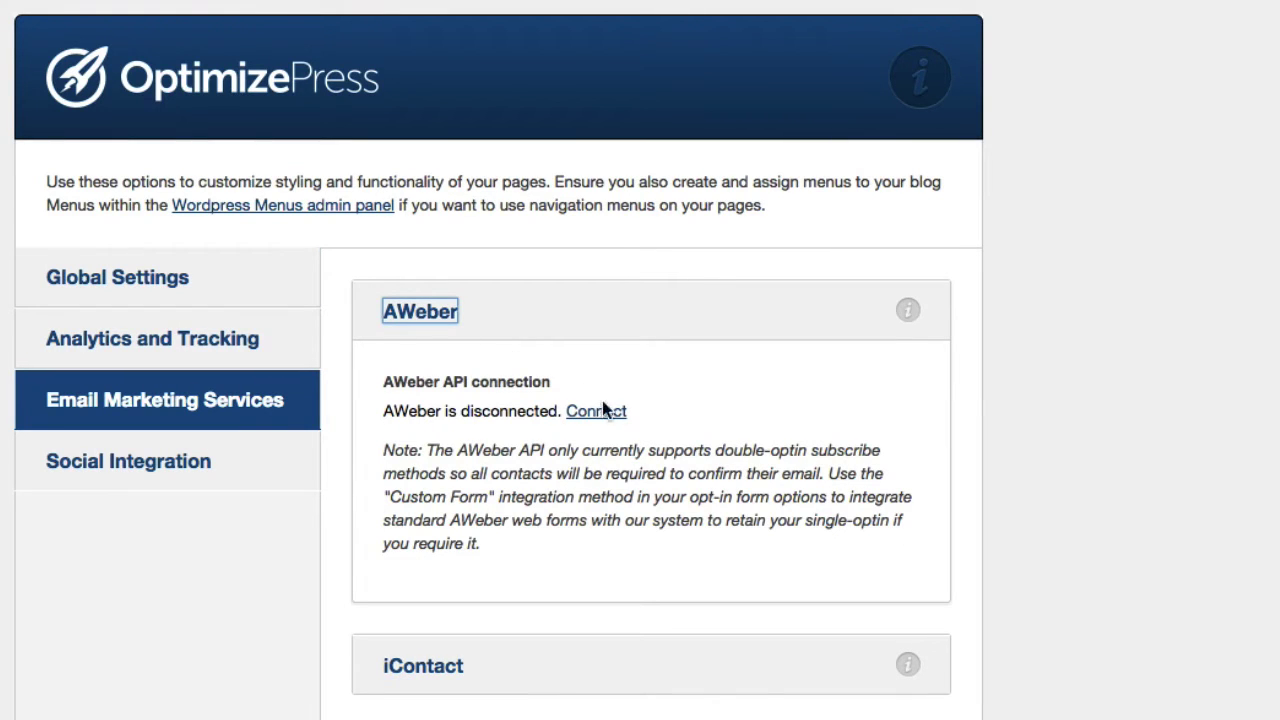
left_click(600, 413)
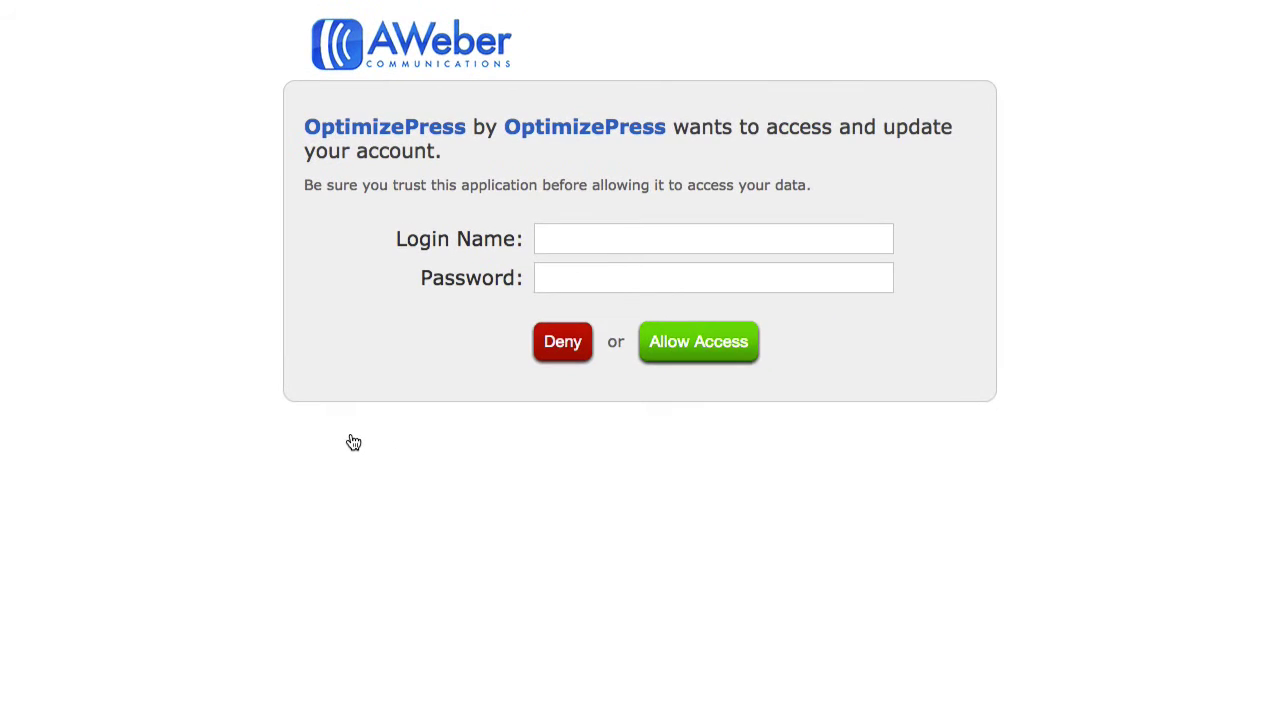
left_click(686, 362)
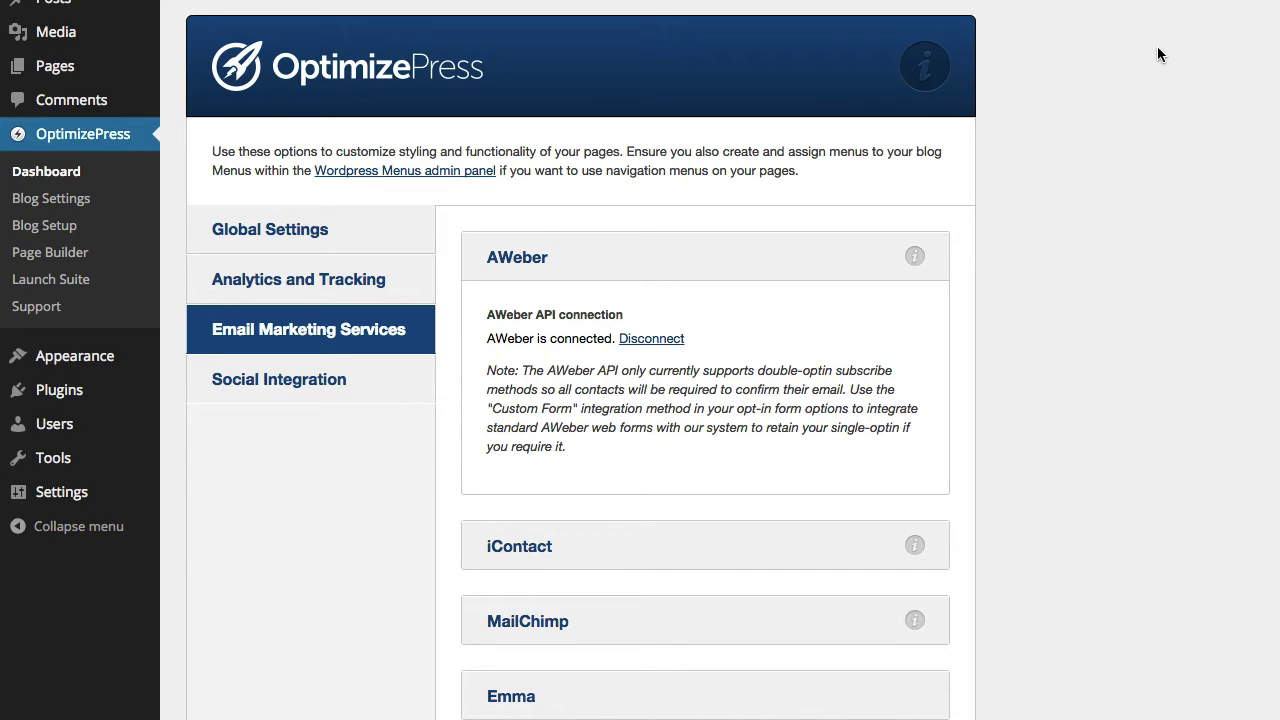
- Examine the iContact and MailChimp connection settings among the email marketing services
scroll(457, 415, "down", 2)
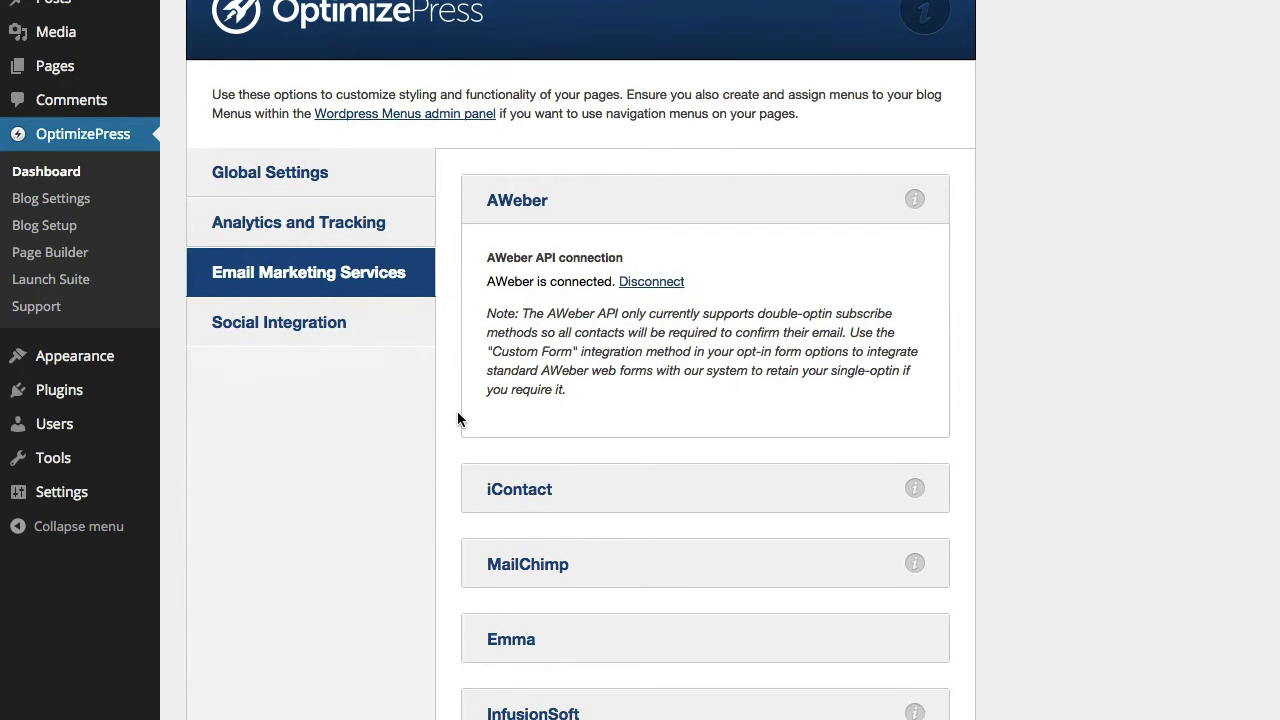
scroll(457, 418, "down", 4)
left_click(509, 370)
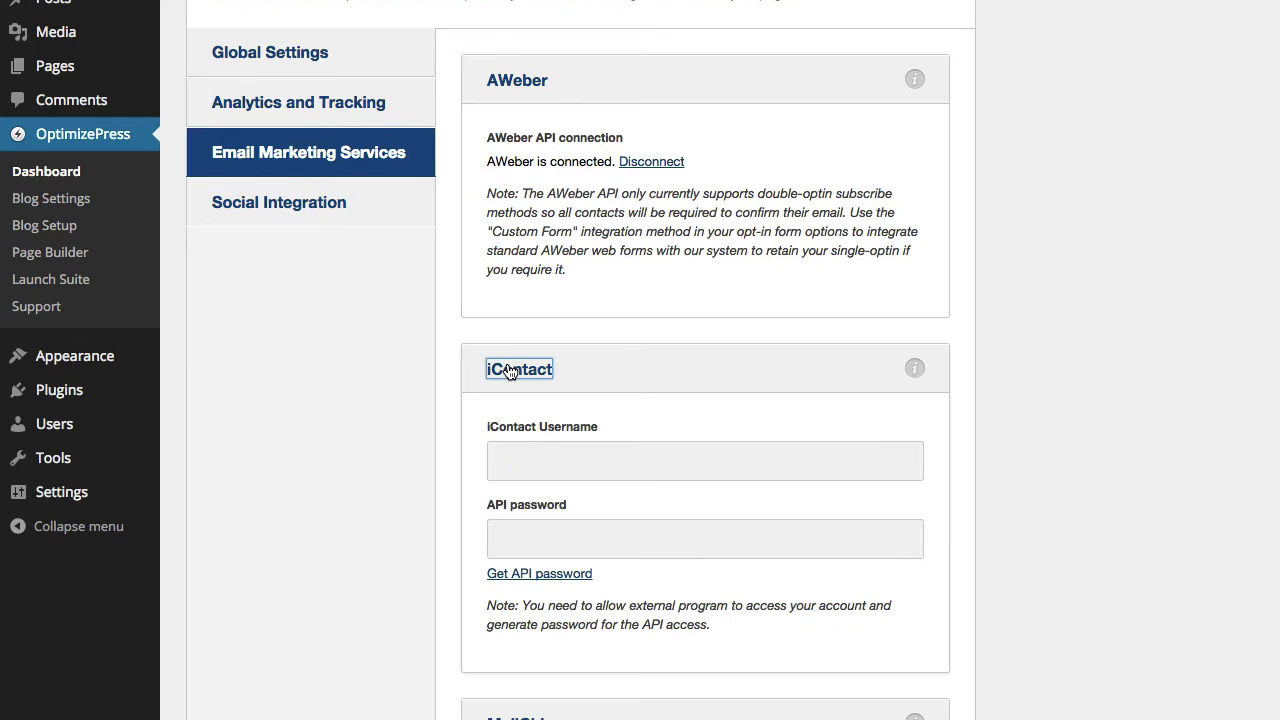
left_click(509, 370)
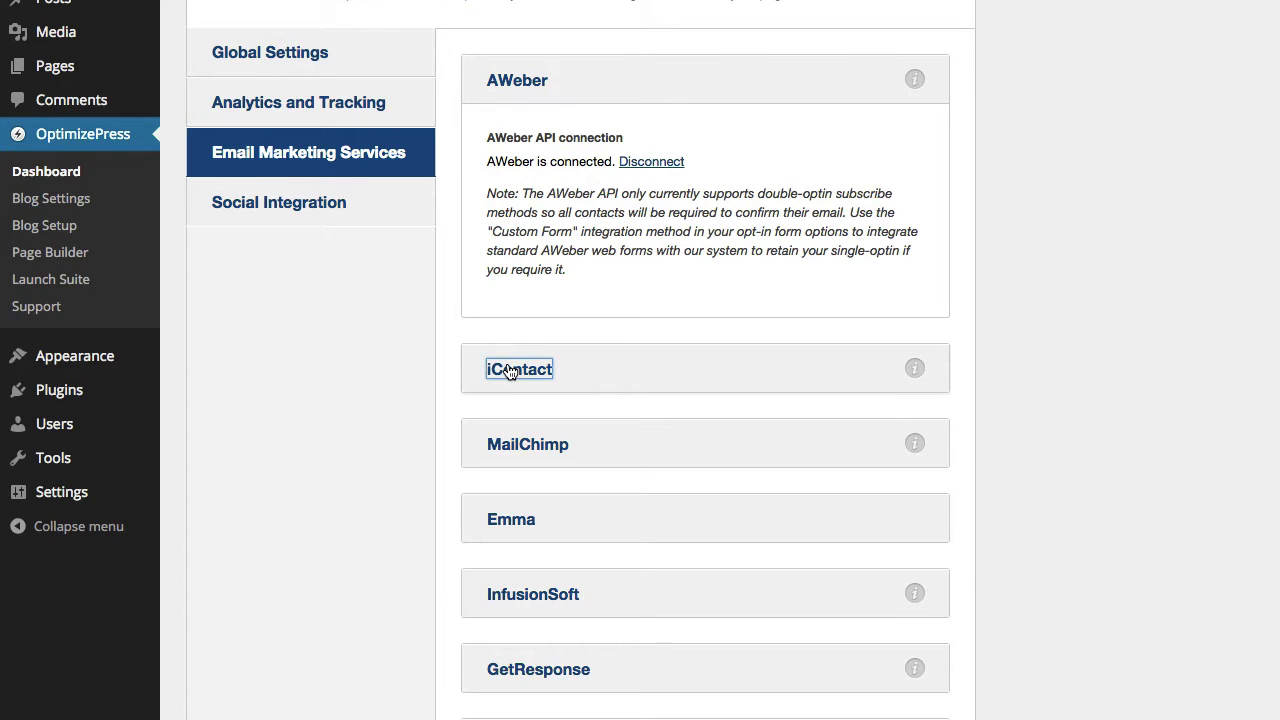
left_click(511, 448)
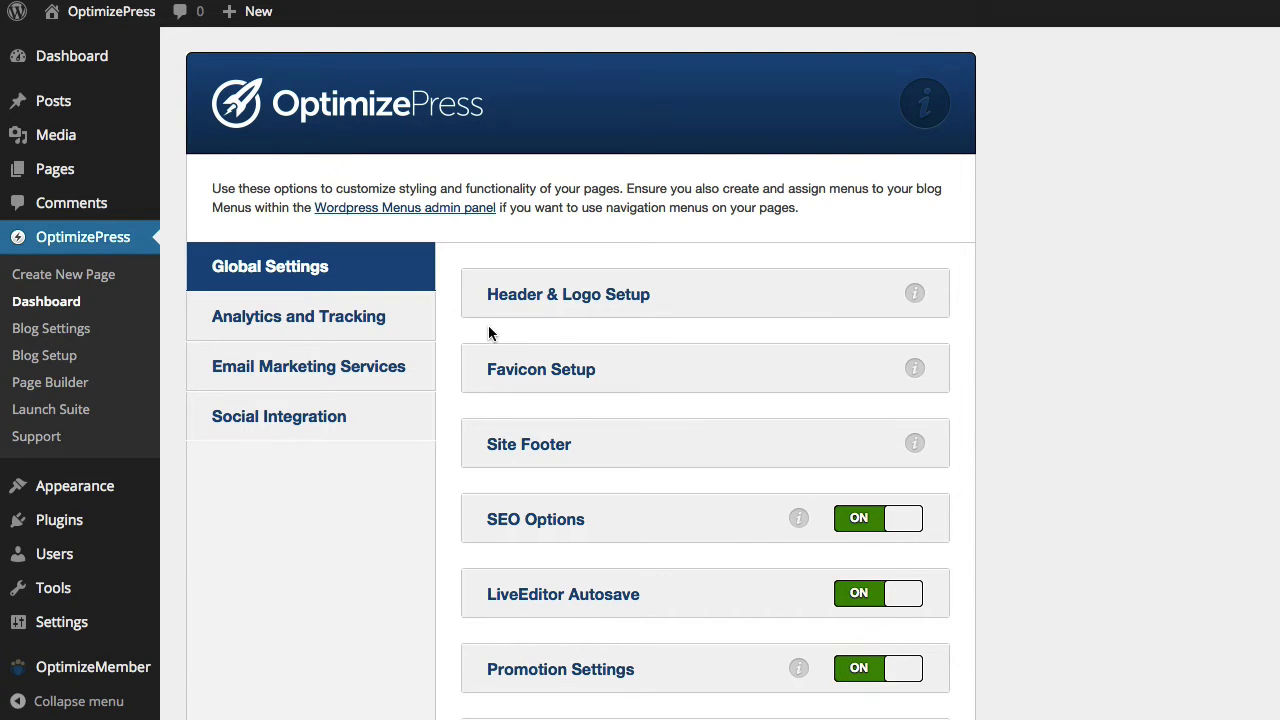
- Start a new OptimizePress page from the BACKDROP Box-Right template in Opt-in / Landing Pages
left_click(86, 277)
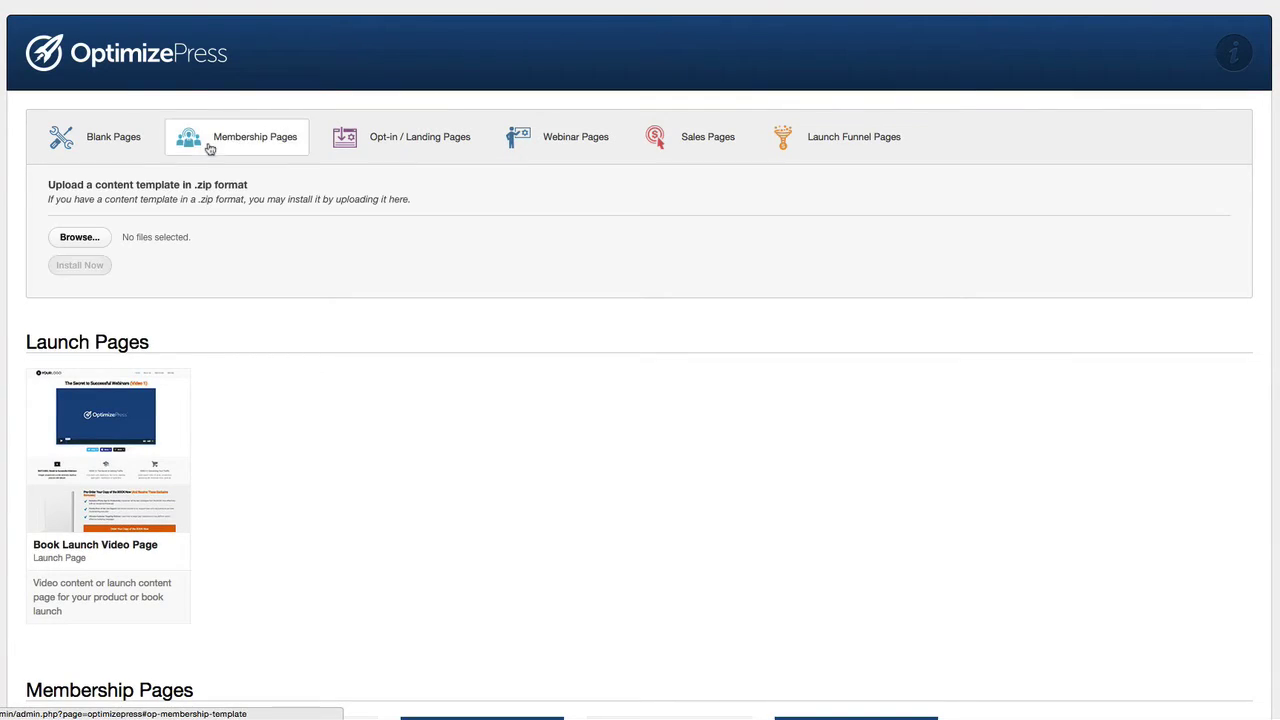
left_click(385, 146)
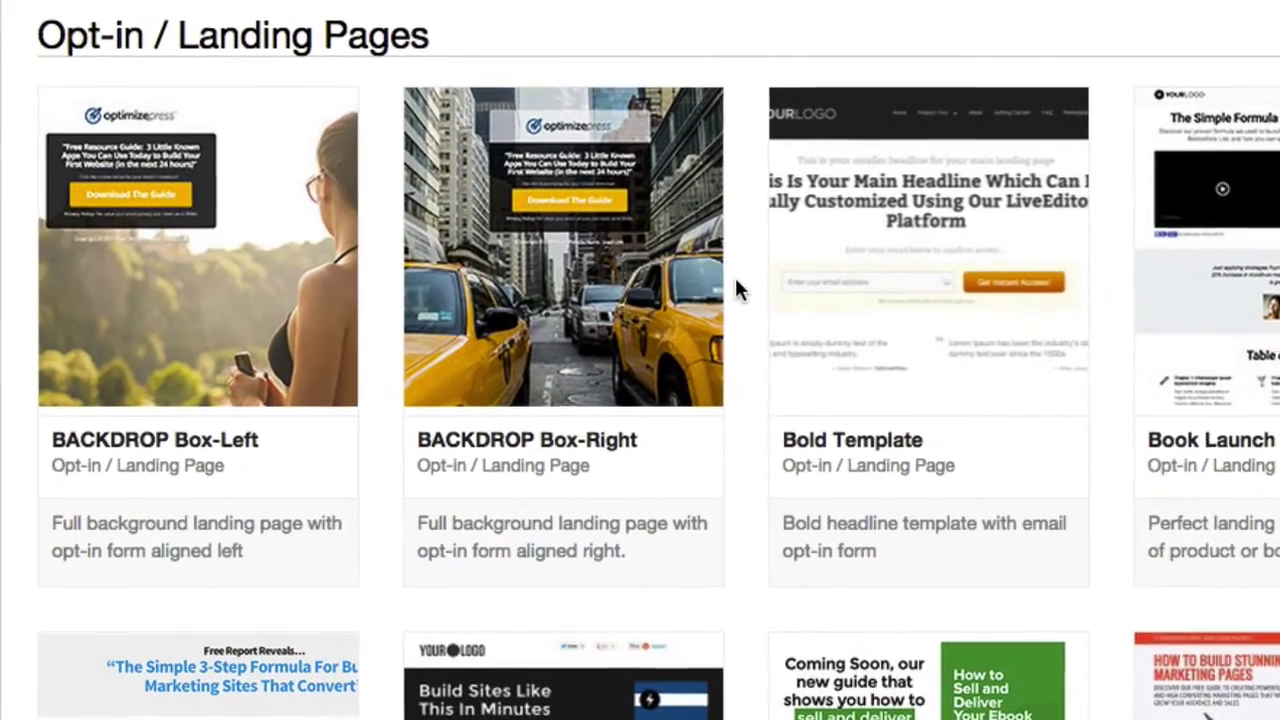
mouse_move(571, 306)
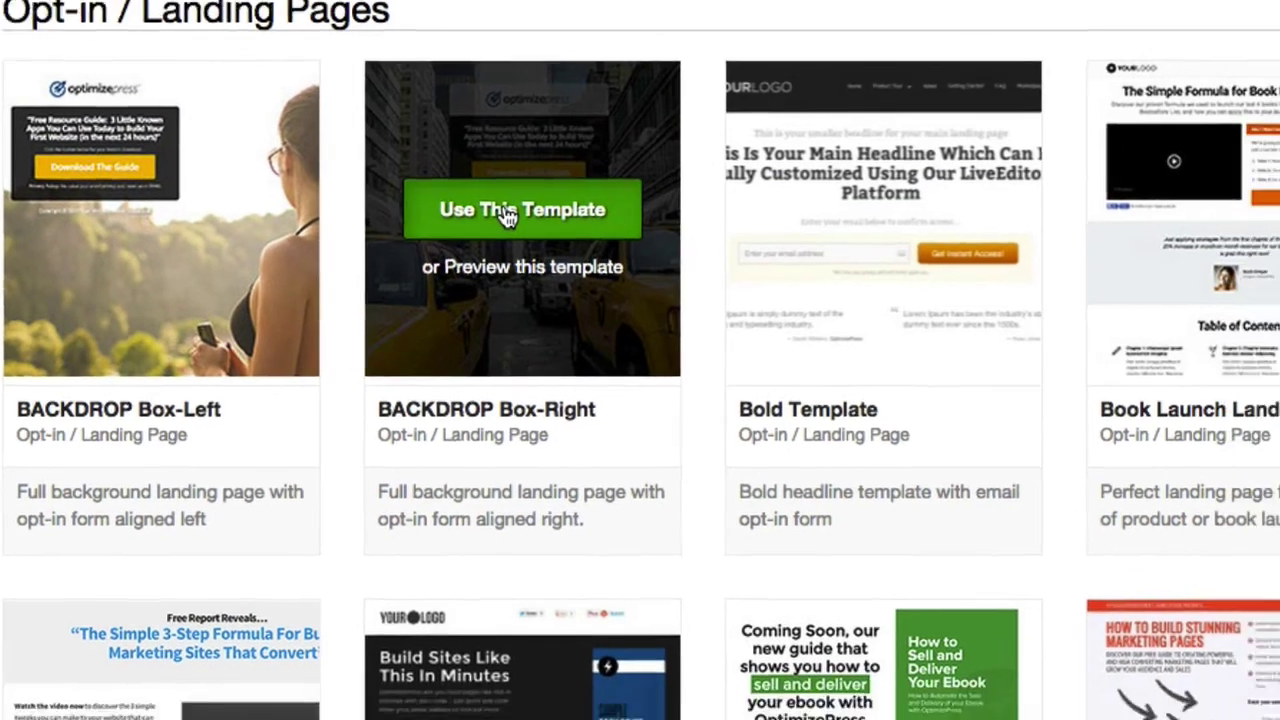
left_click(552, 242)
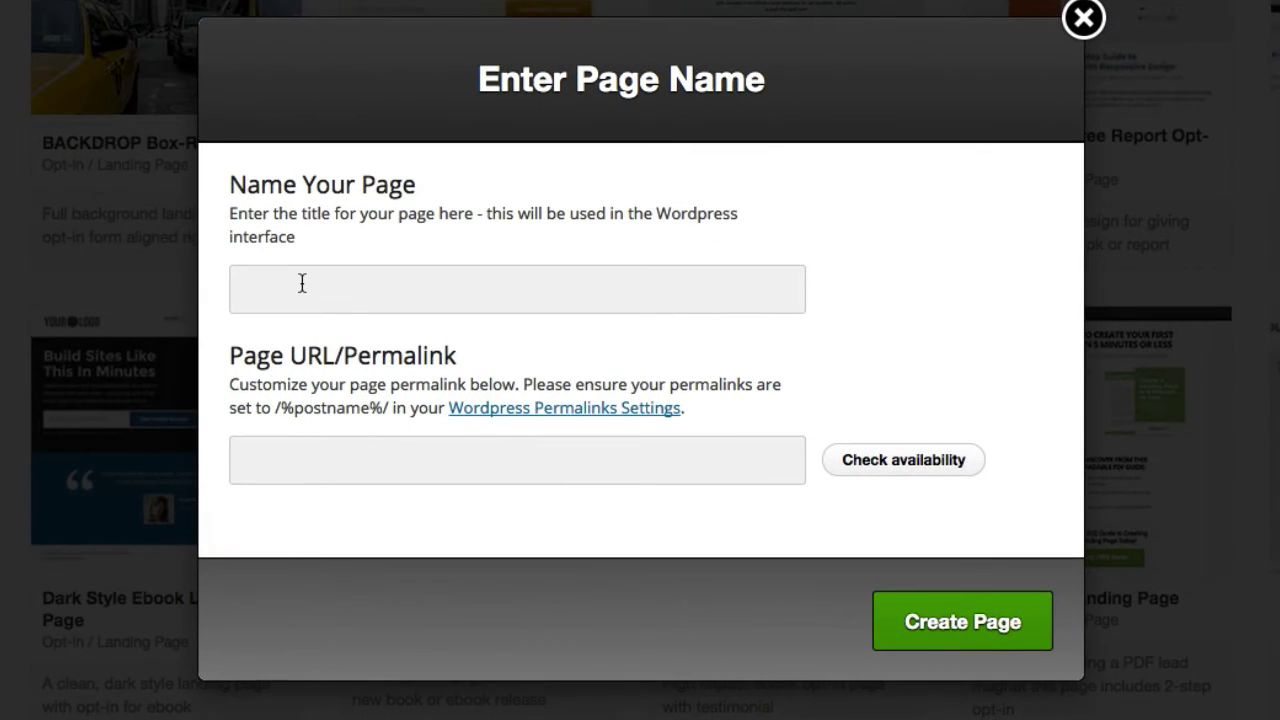
- Name the page New Landing Page with the permalink new-landing-page and create it
left_click(358, 325)
type("Ne")
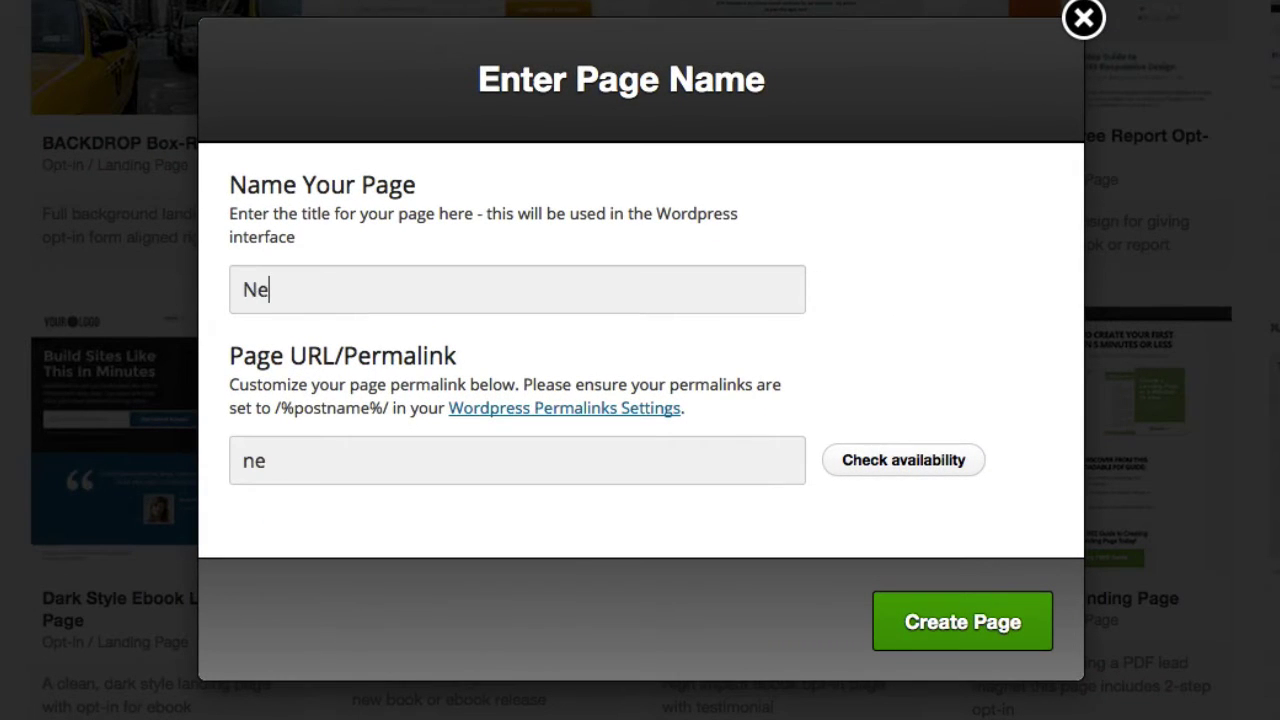
type("w Landing Page")
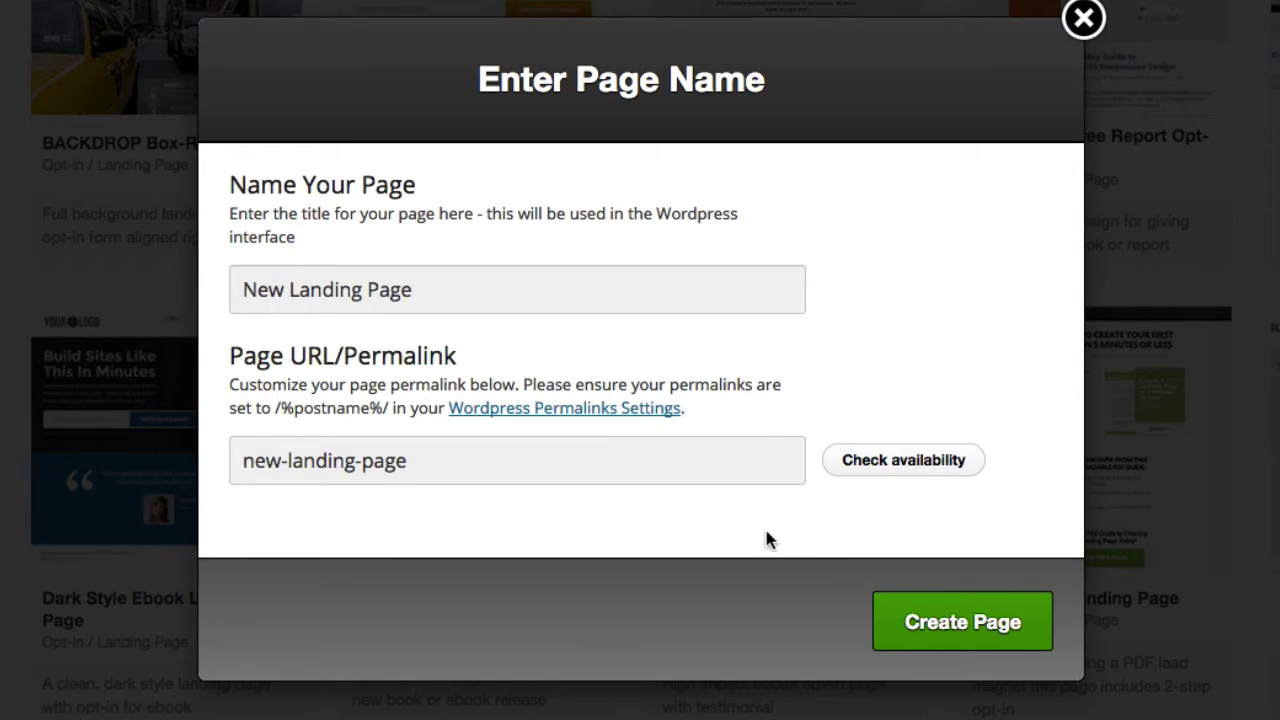
left_click(955, 640)
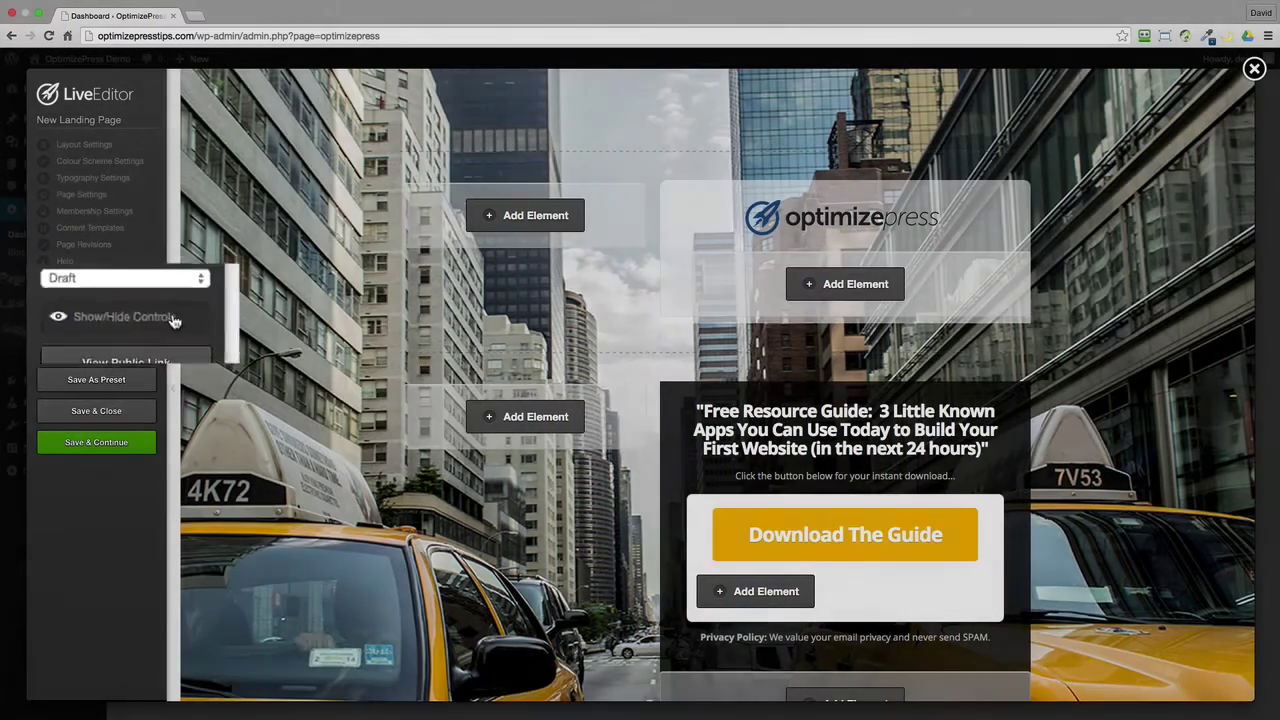
- Toggle the LiveEditor's editing controls off and on to compare the landing page with and without them
left_click(131, 318)
left_click(131, 318)
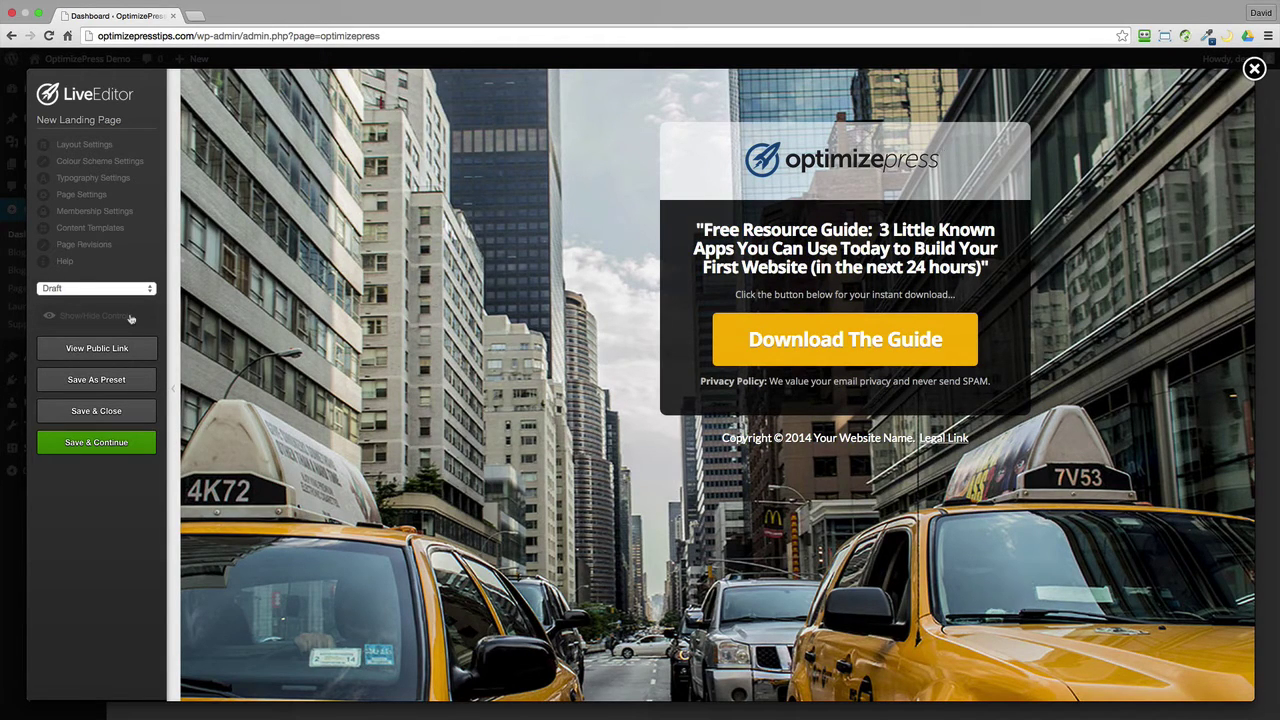
left_click(131, 318)
left_click(131, 318)
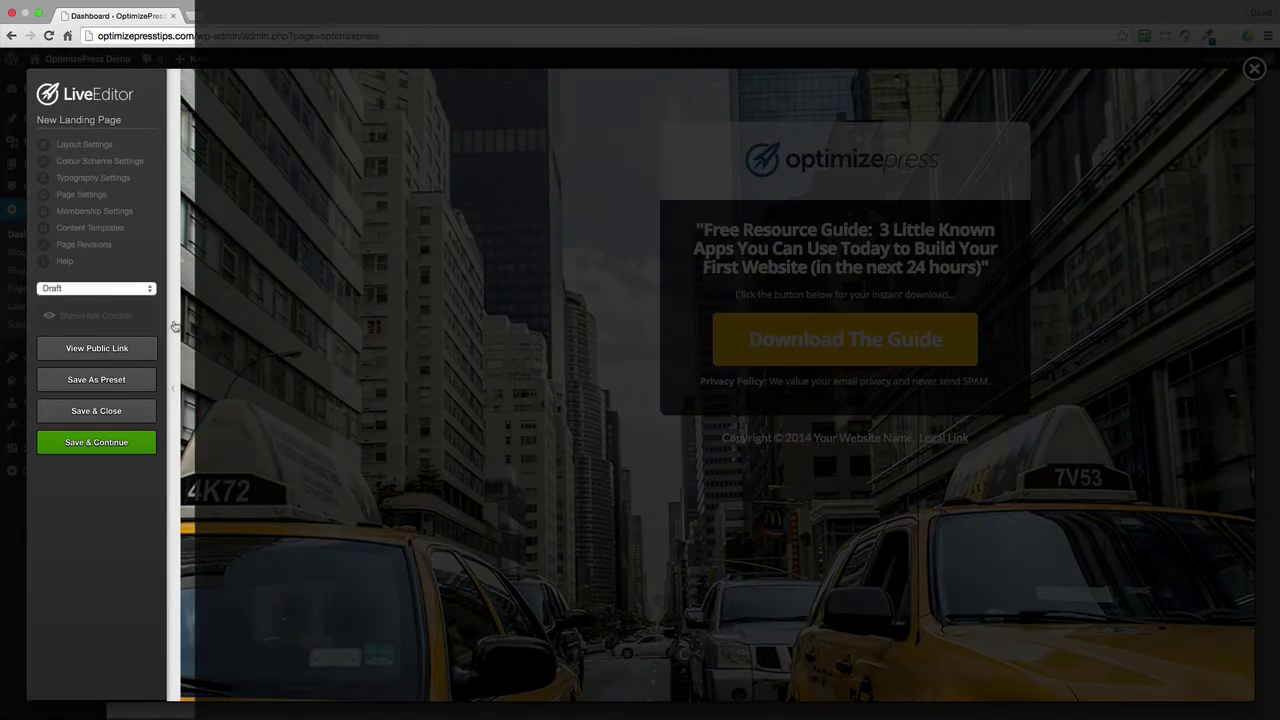
- Collapse and re-expand the LiveEditor sidebar, and bring the landing page's editing controls back into view
left_click(174, 326)
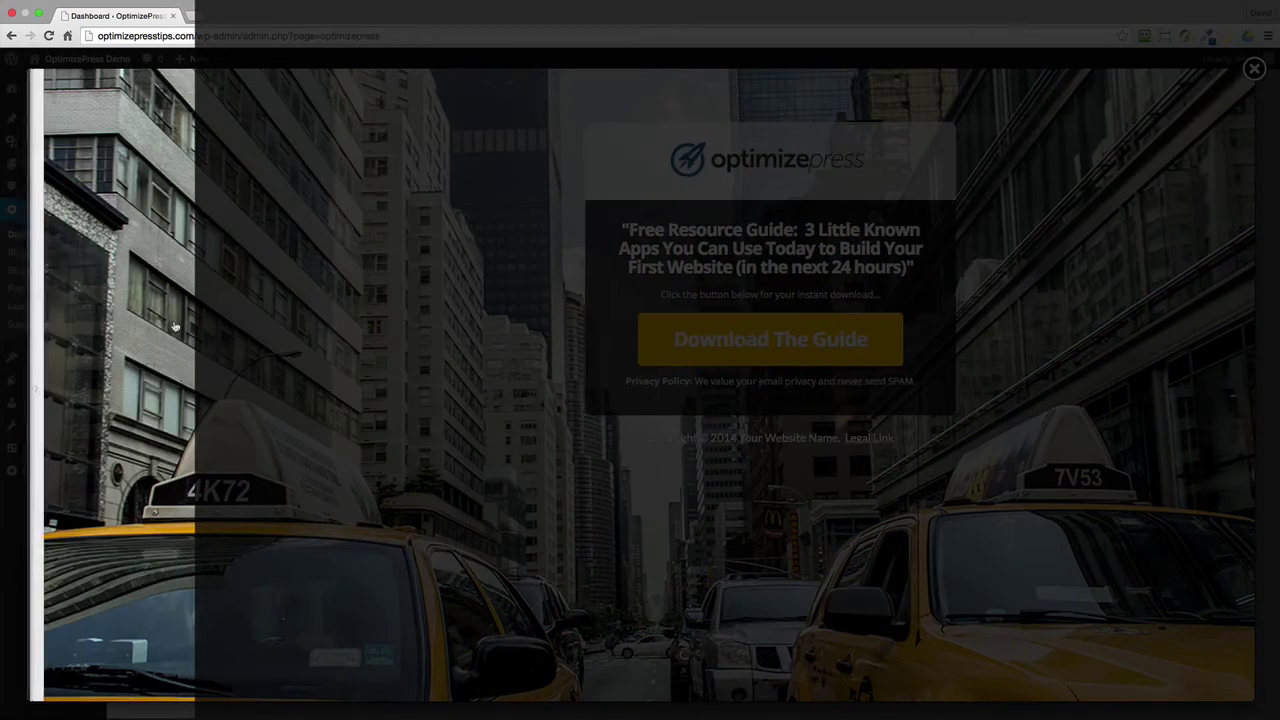
left_click(33, 345)
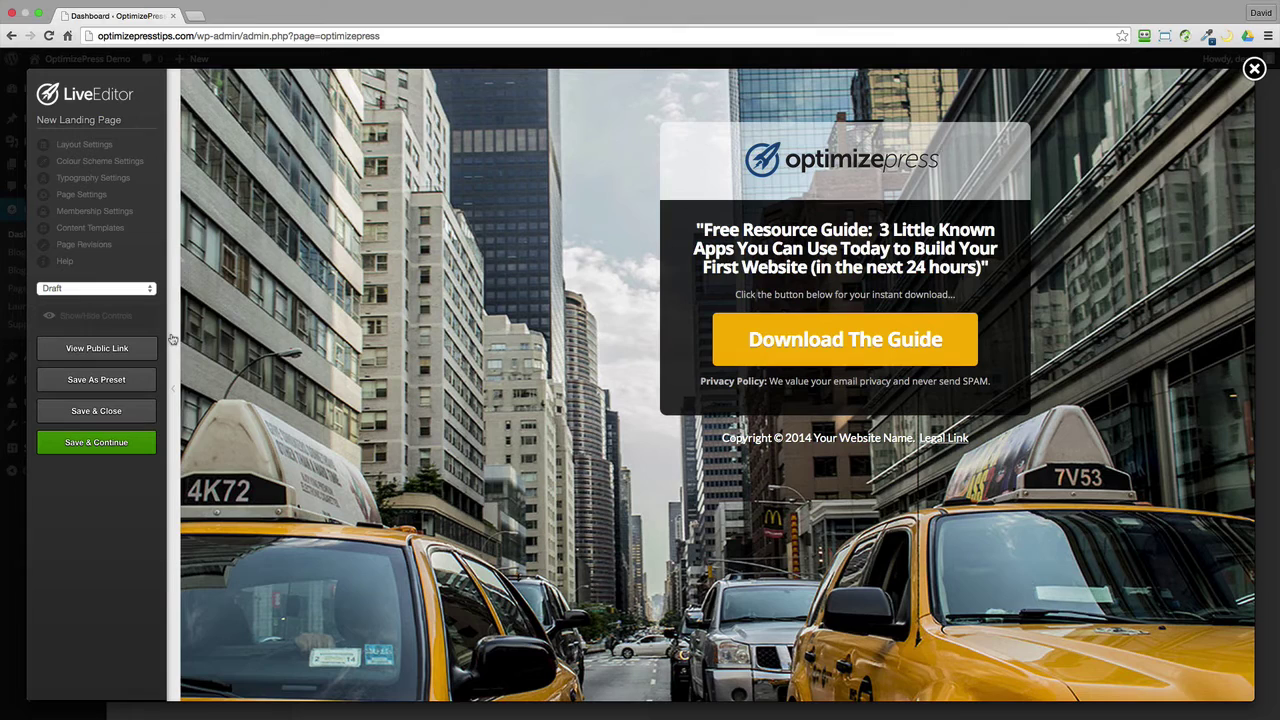
left_click(132, 316)
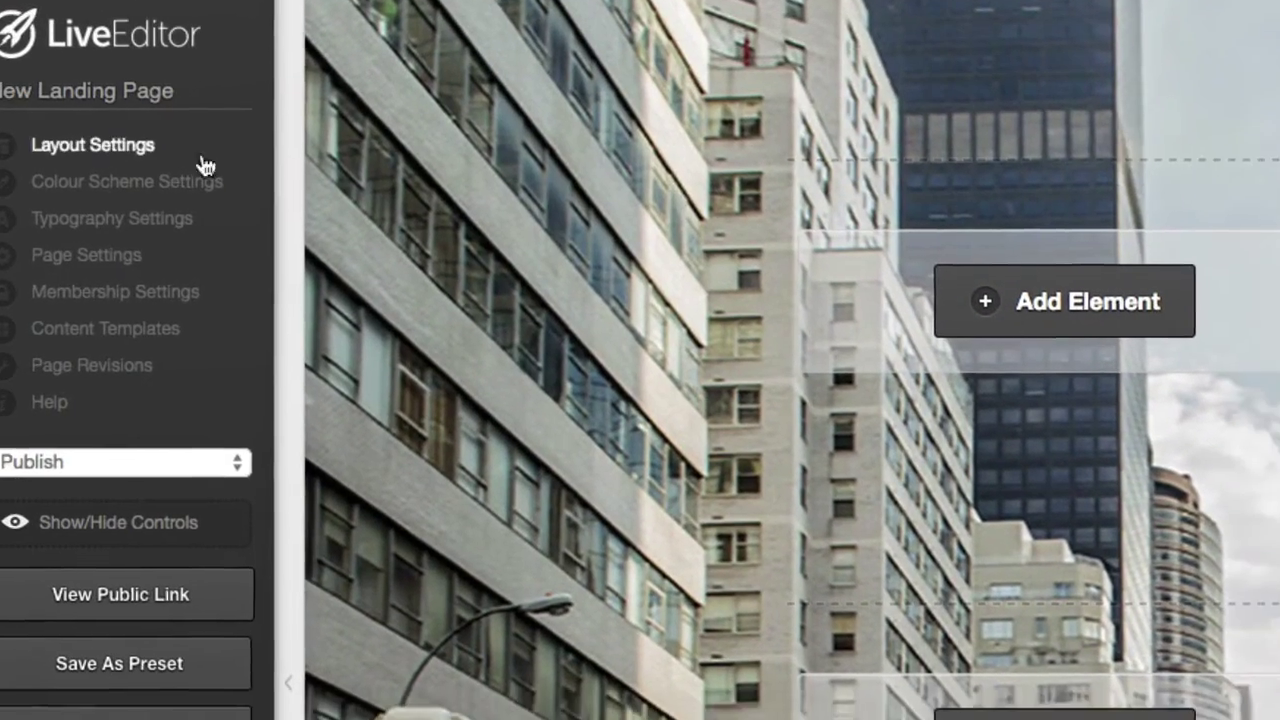
- Examine the background image and background colour choices in the Overall Page Colour Options of the colour scheme settings
left_click(170, 212)
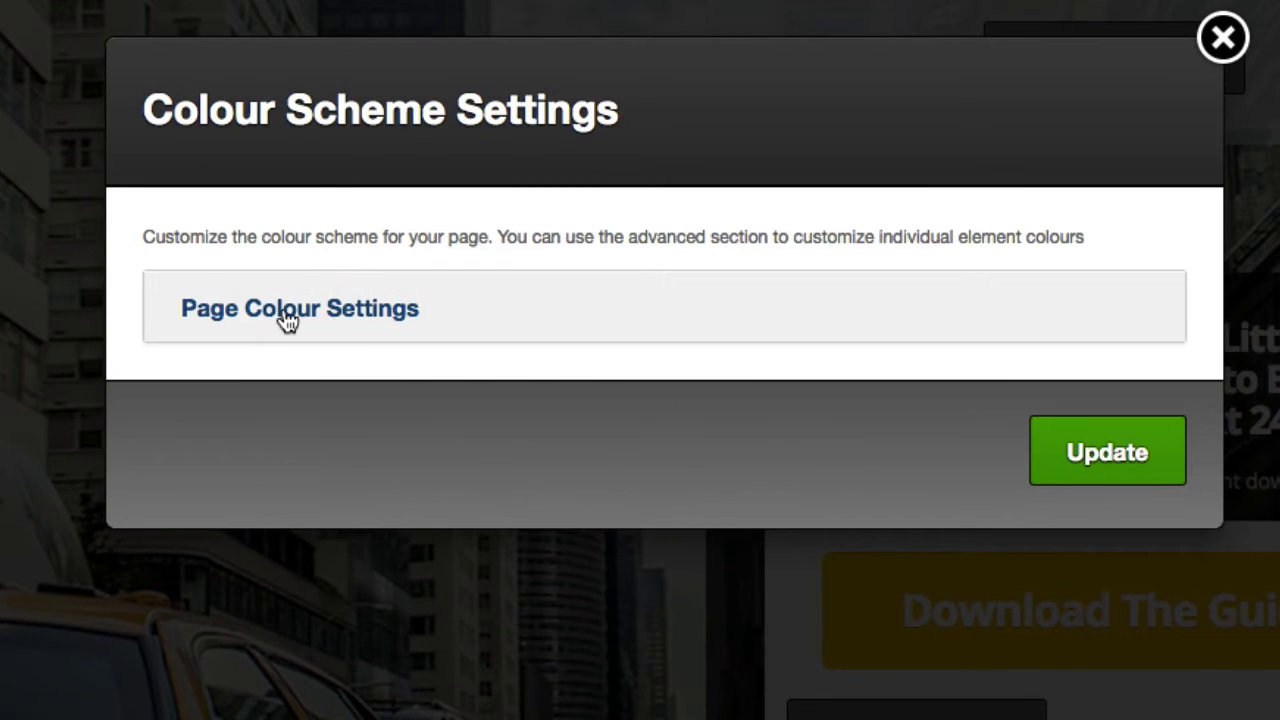
left_click(406, 418)
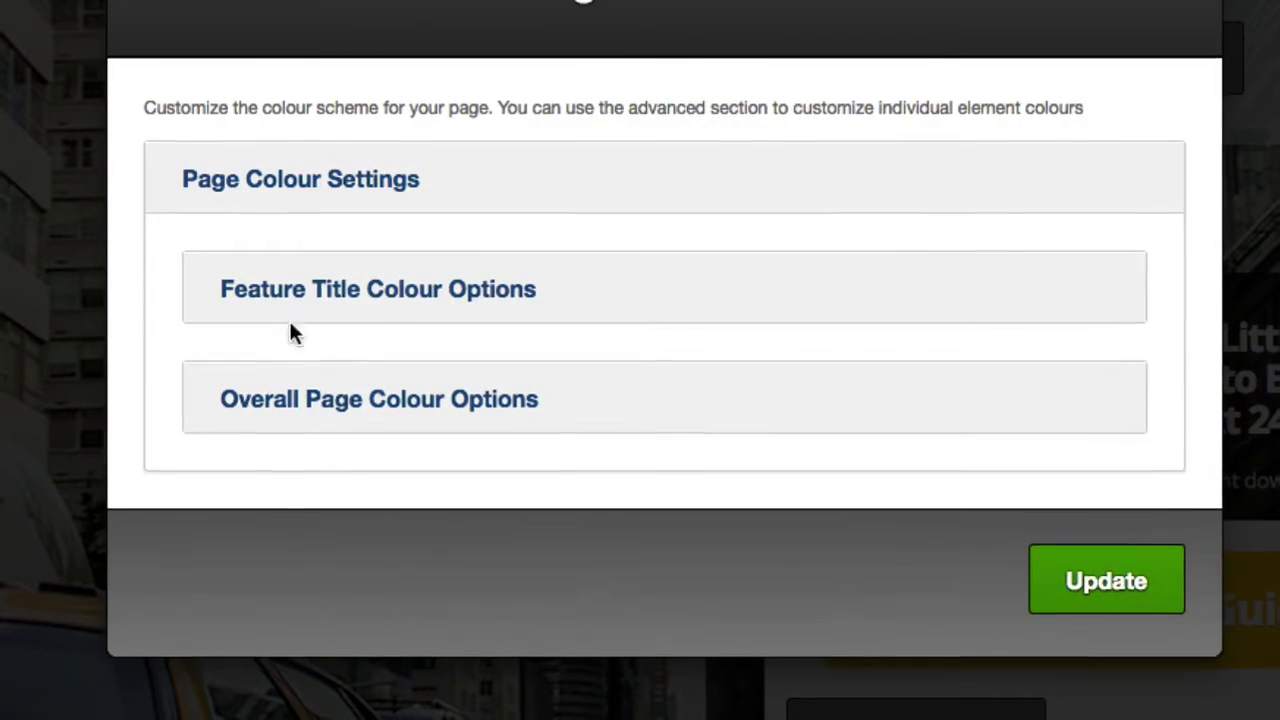
left_click(331, 405)
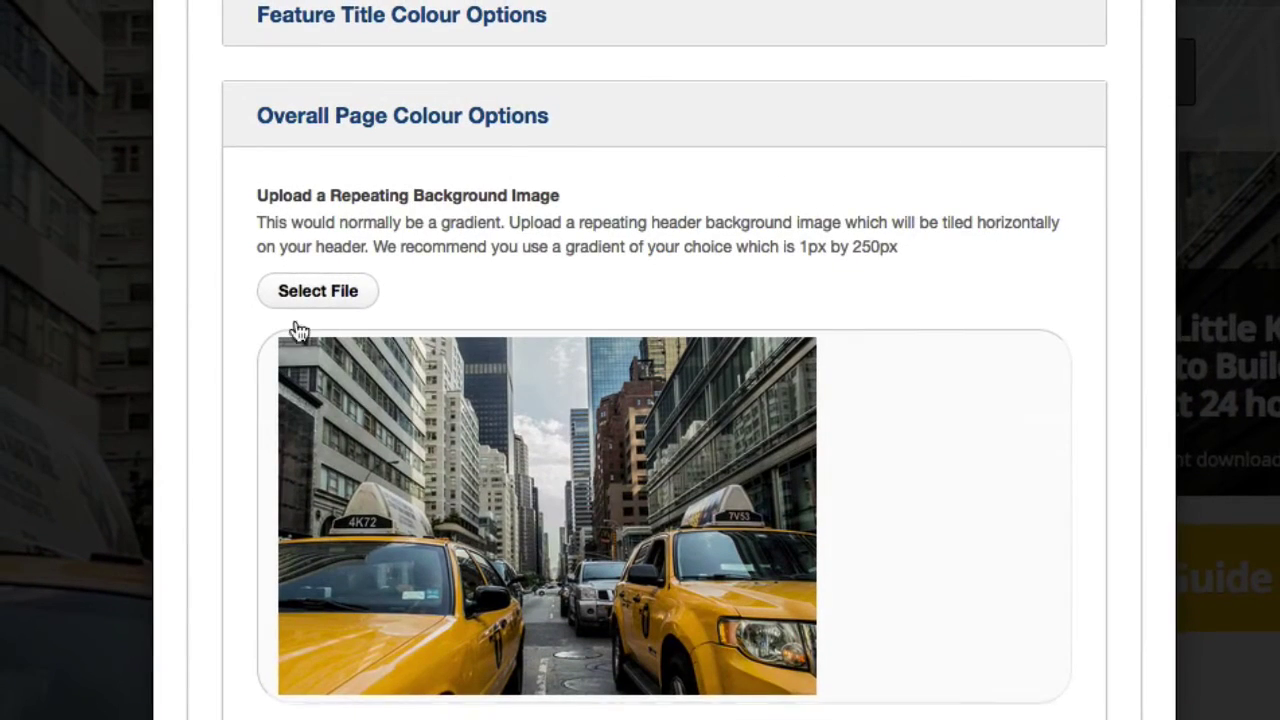
scroll(256, 247, "down", 5)
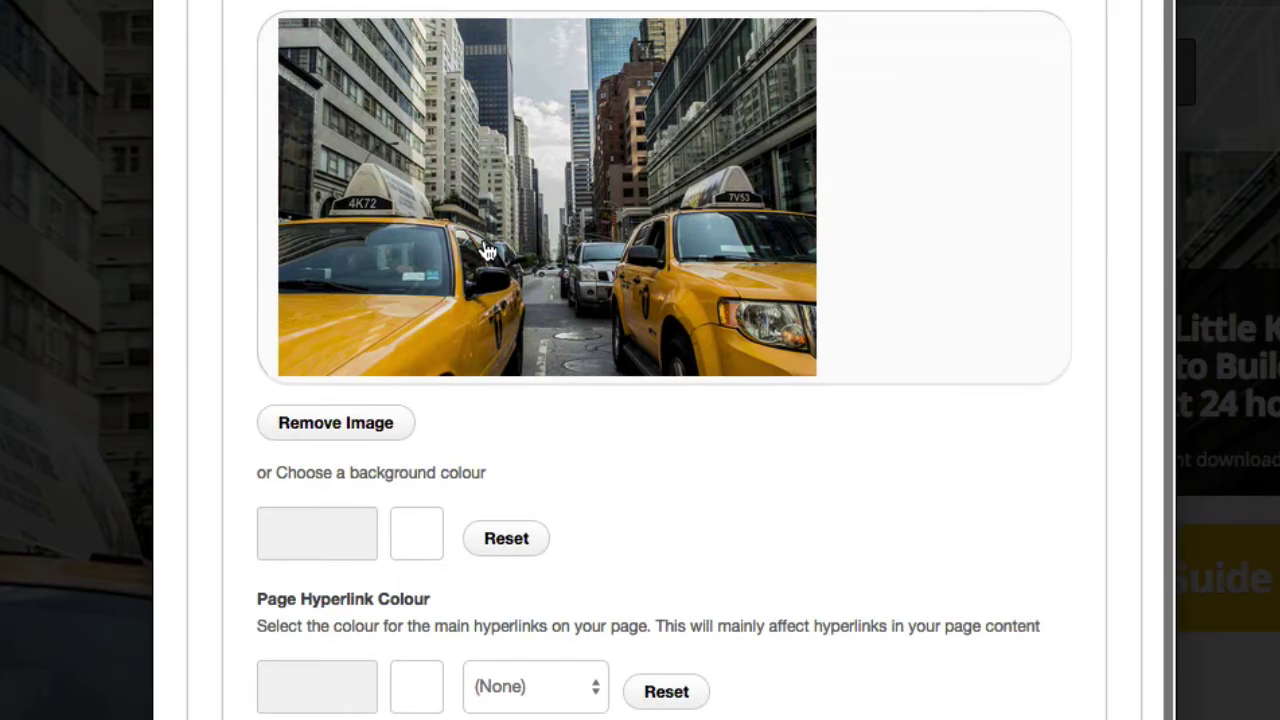
left_click(339, 529)
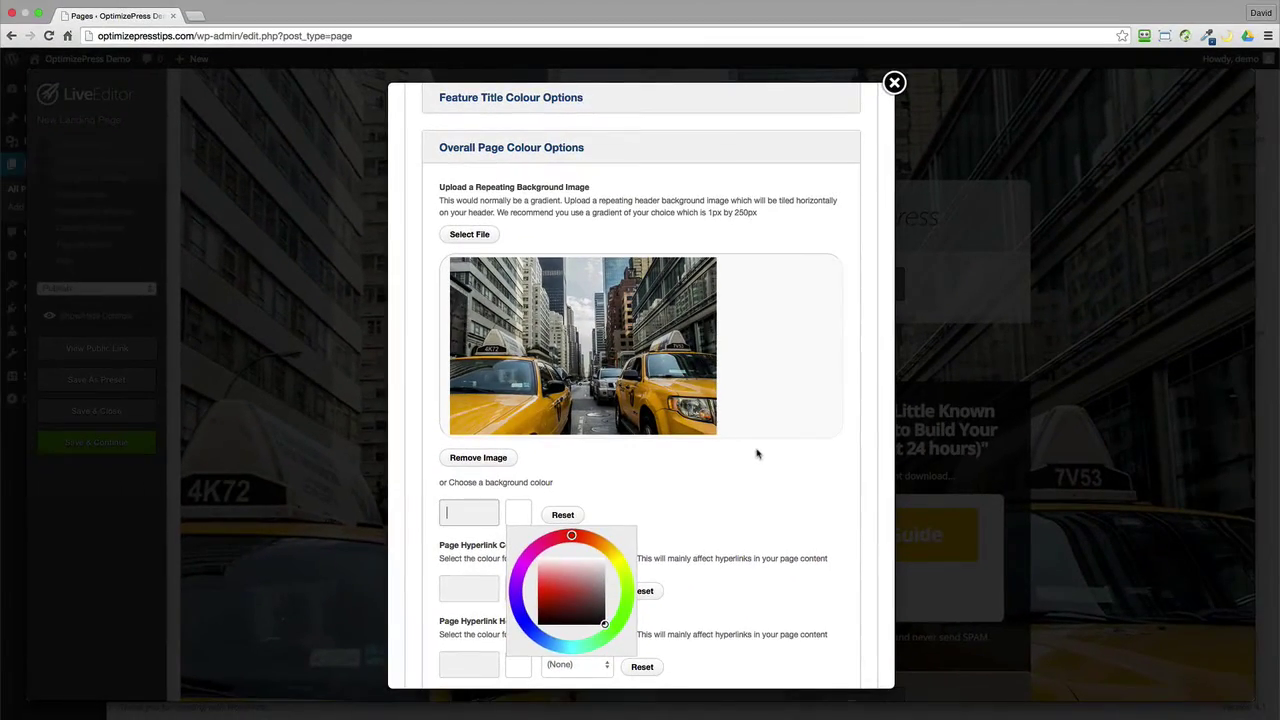
left_click(757, 454)
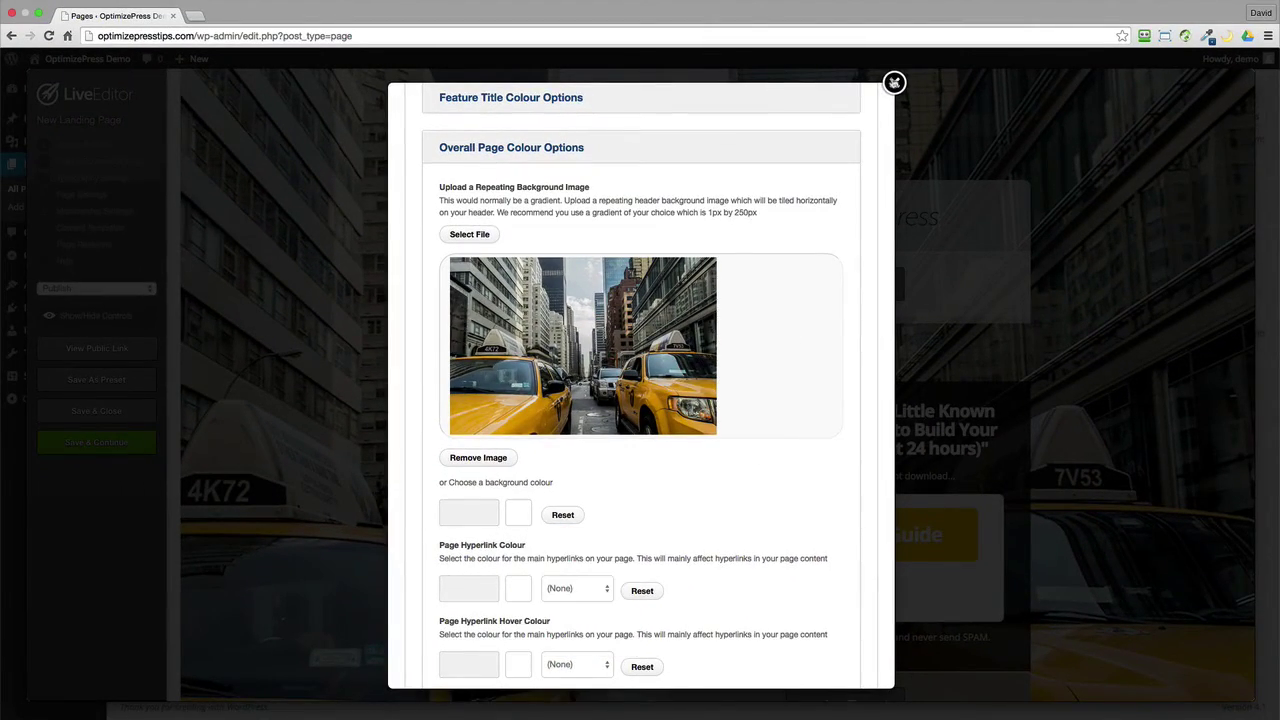
left_click(894, 82)
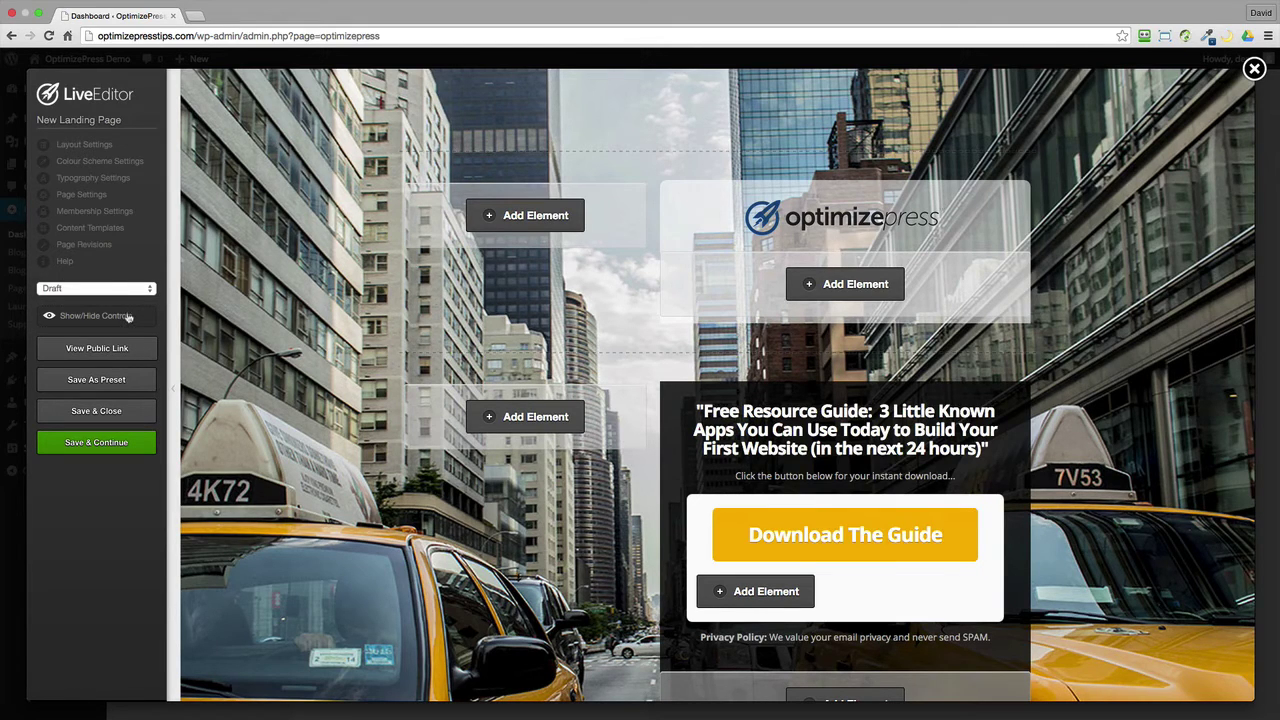
- Open the Download The Guide popup's opt-in box for editing and set its integration type to AWeber
scroll(348, 320, "down", 2)
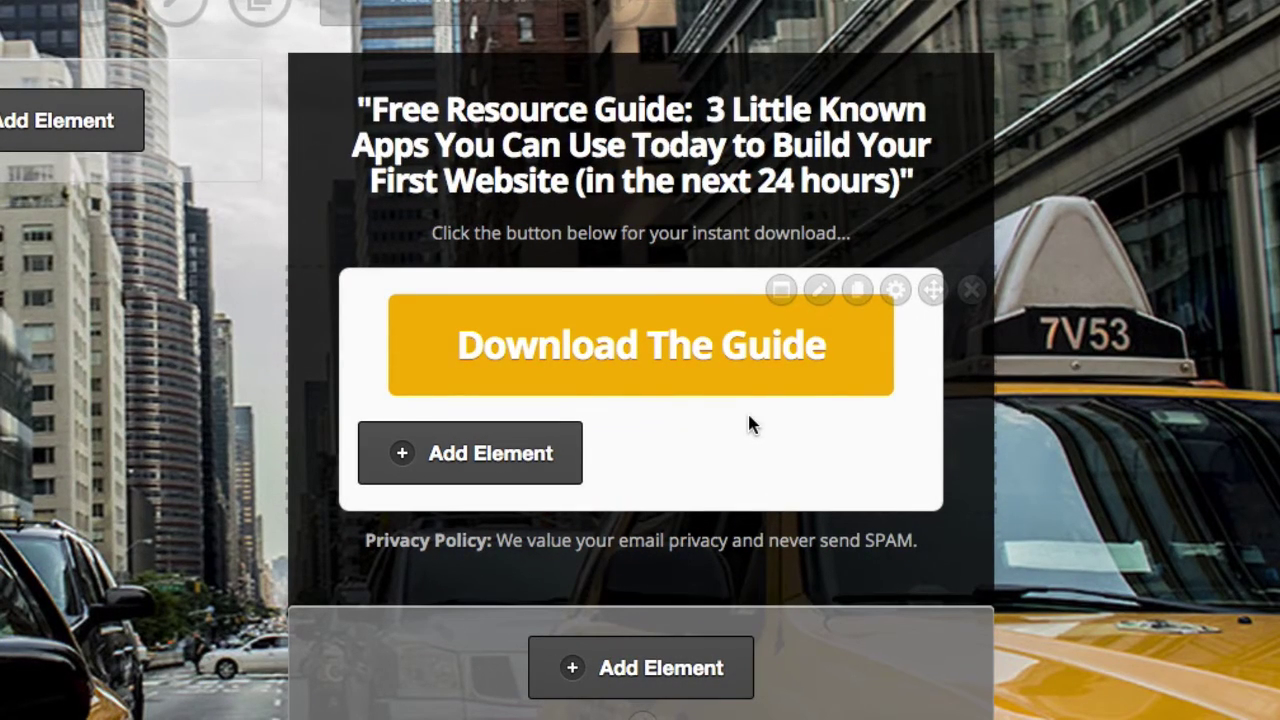
mouse_move(826, 86)
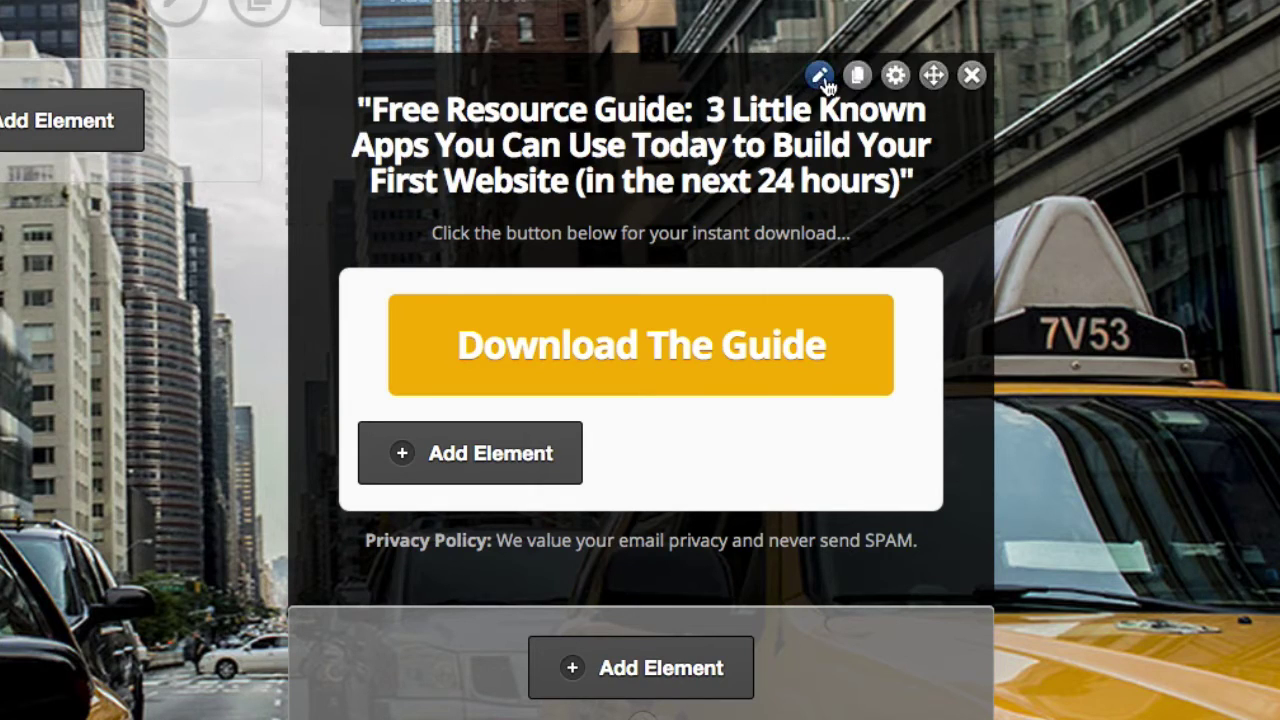
mouse_move(820, 270)
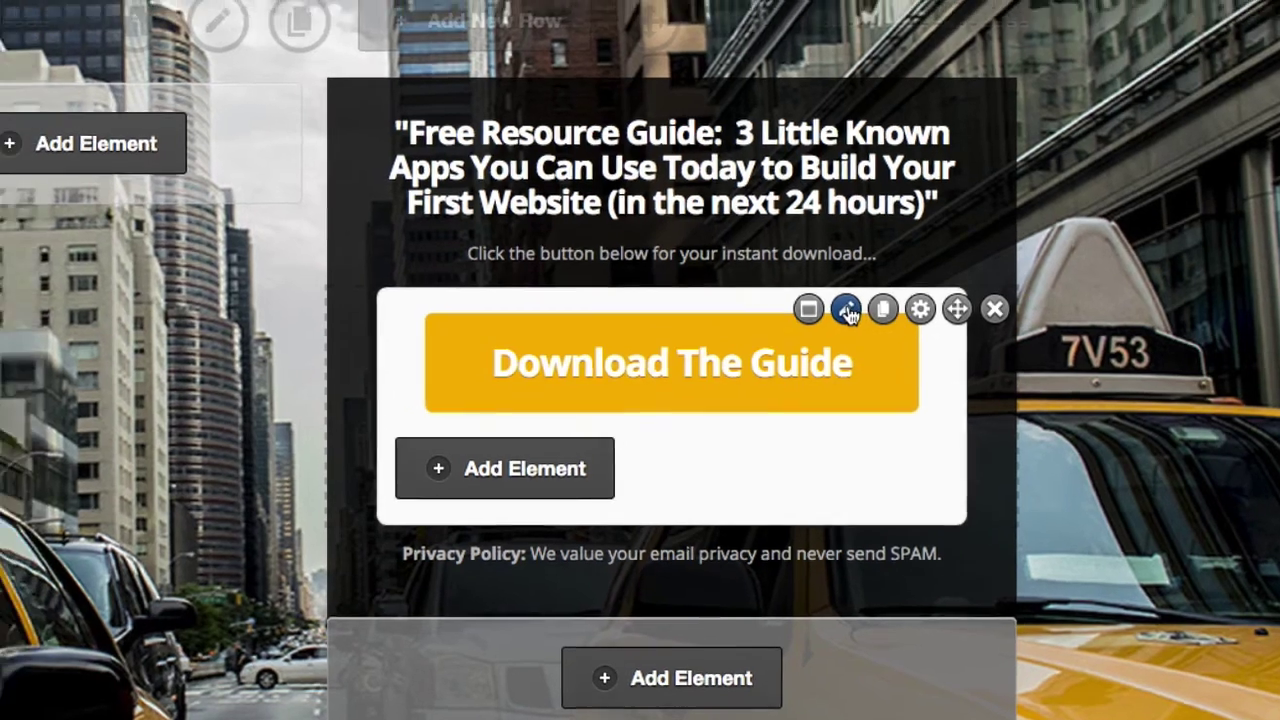
left_click(821, 291)
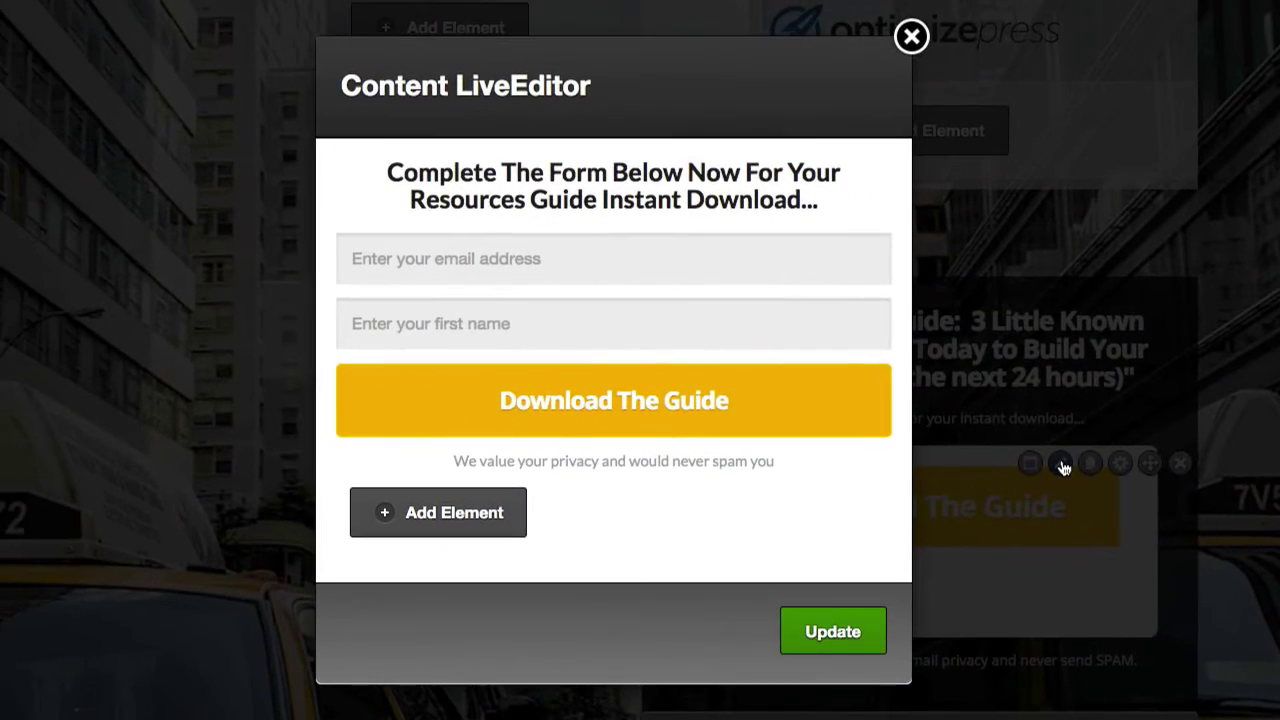
mouse_move(800, 263)
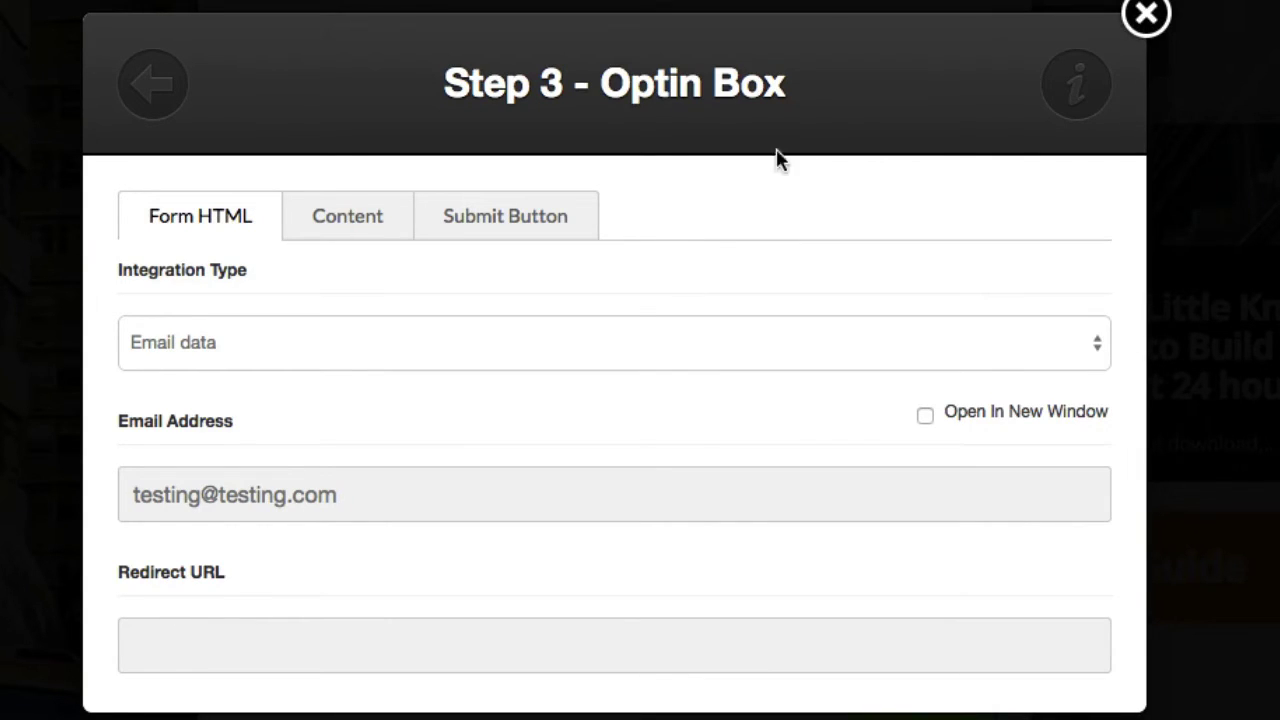
left_click(570, 330)
left_click(490, 392)
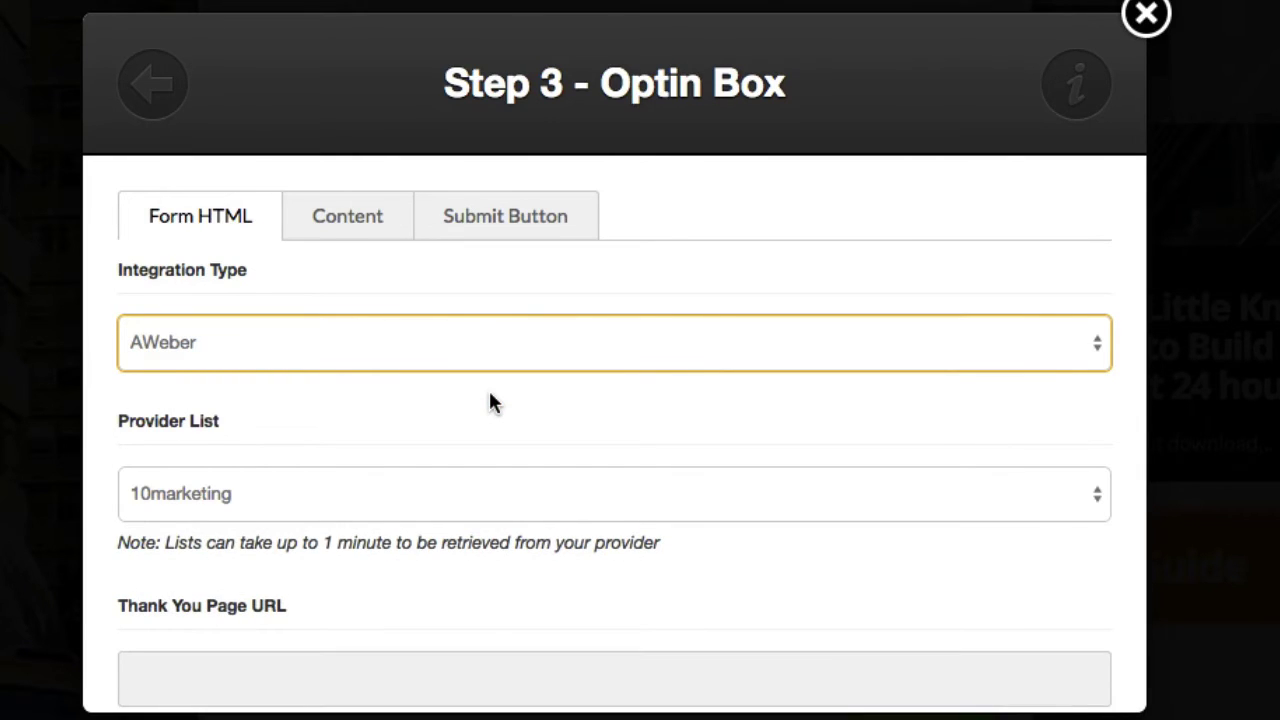
scroll(489, 393, "down", 4)
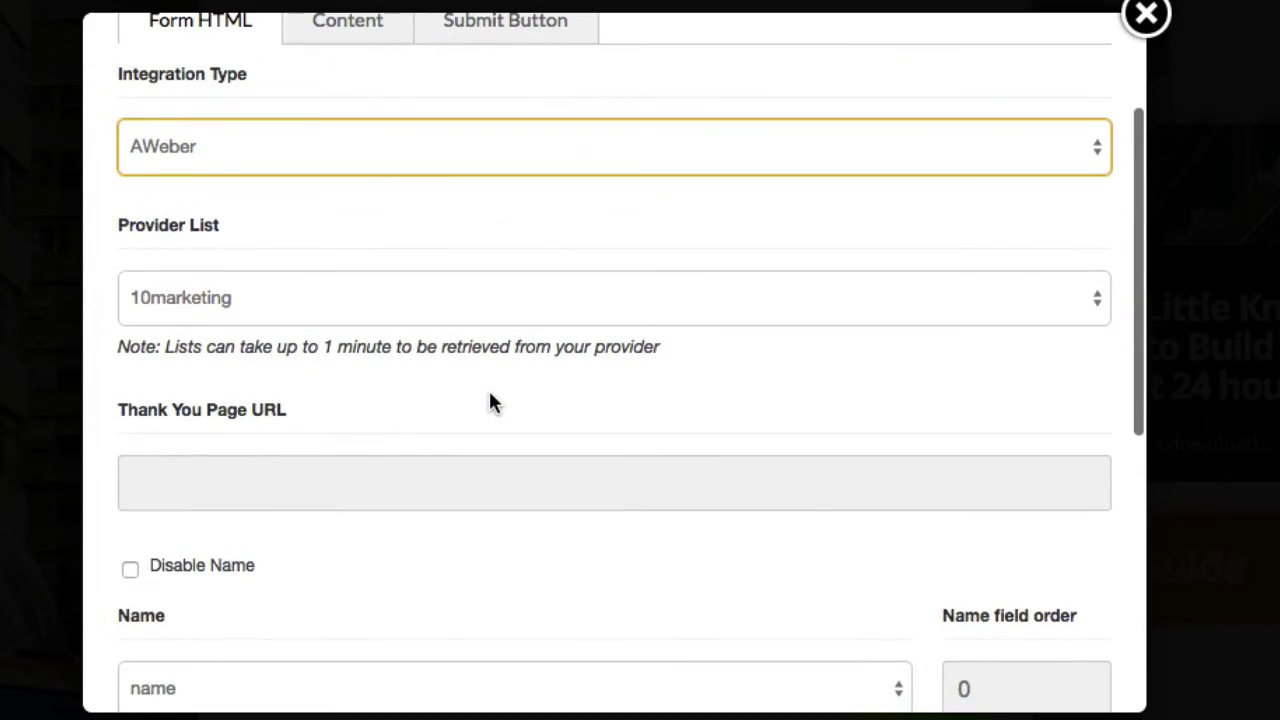
left_click(303, 479)
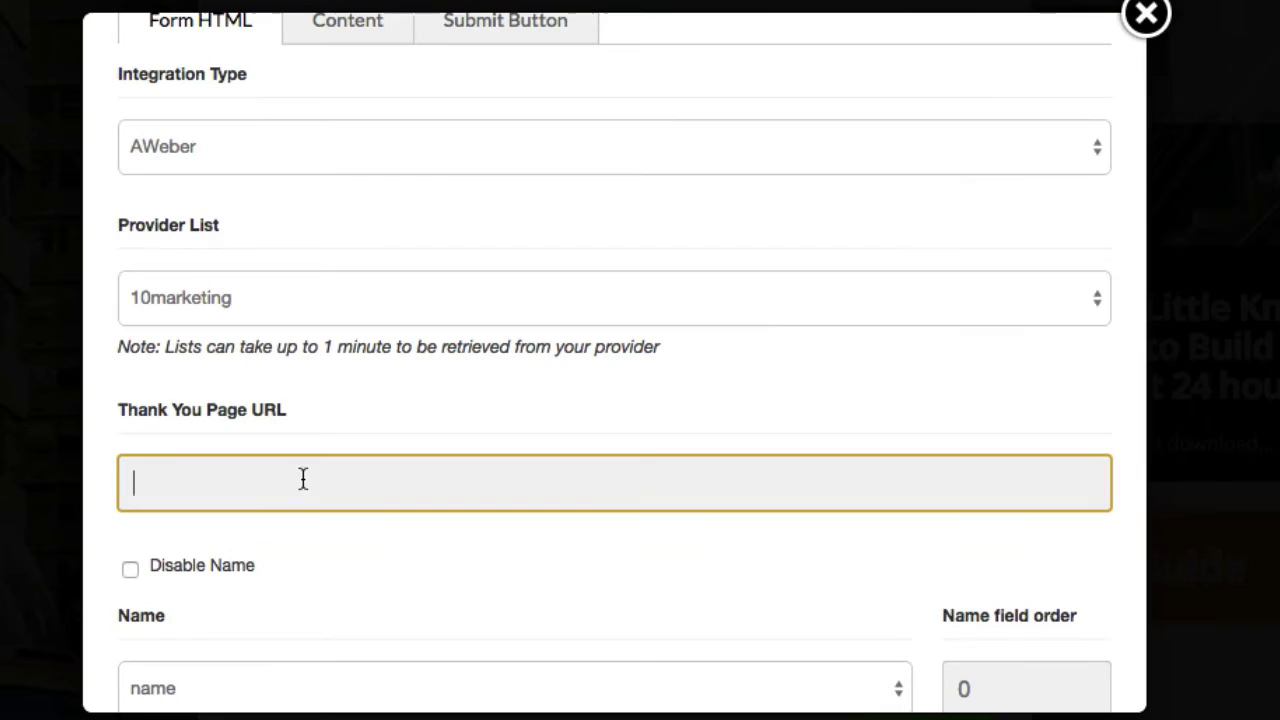
type("http://optimizepresstips.com/thank-you")
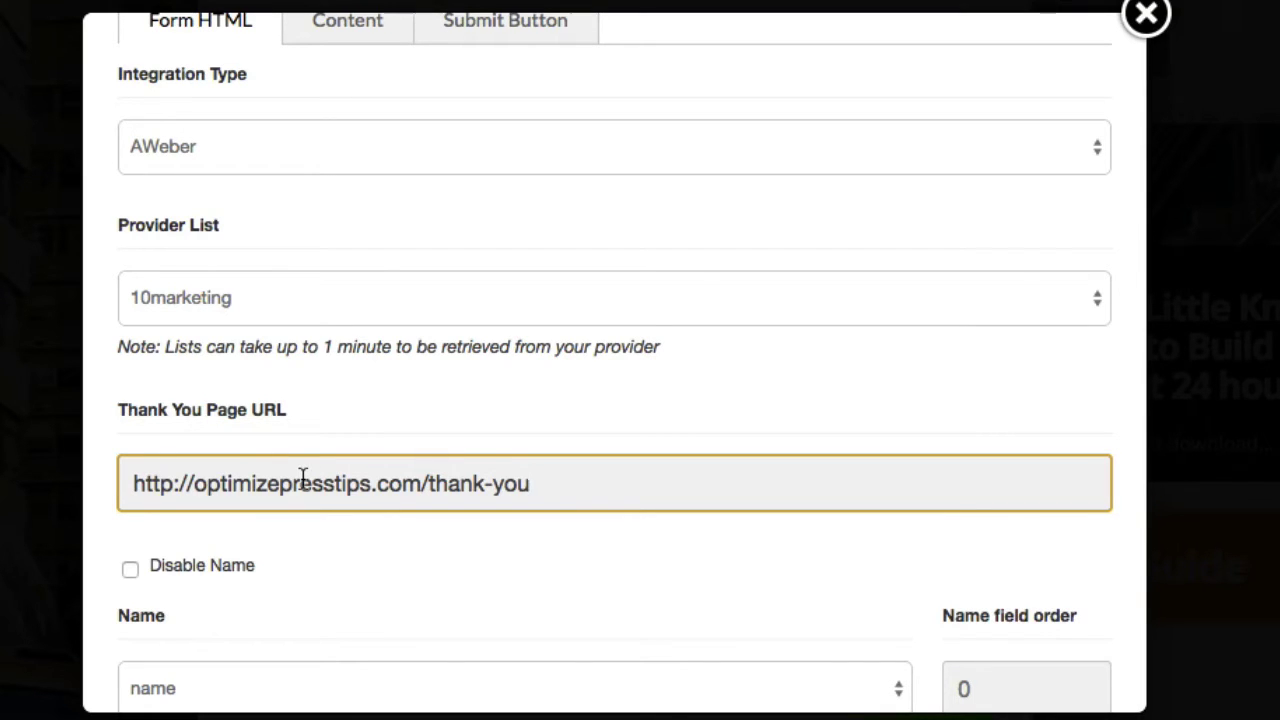
- Set the email field order to 1 so it follows the name field, and apply the opt-in box changes to the popup
scroll(303, 478, "down", 5)
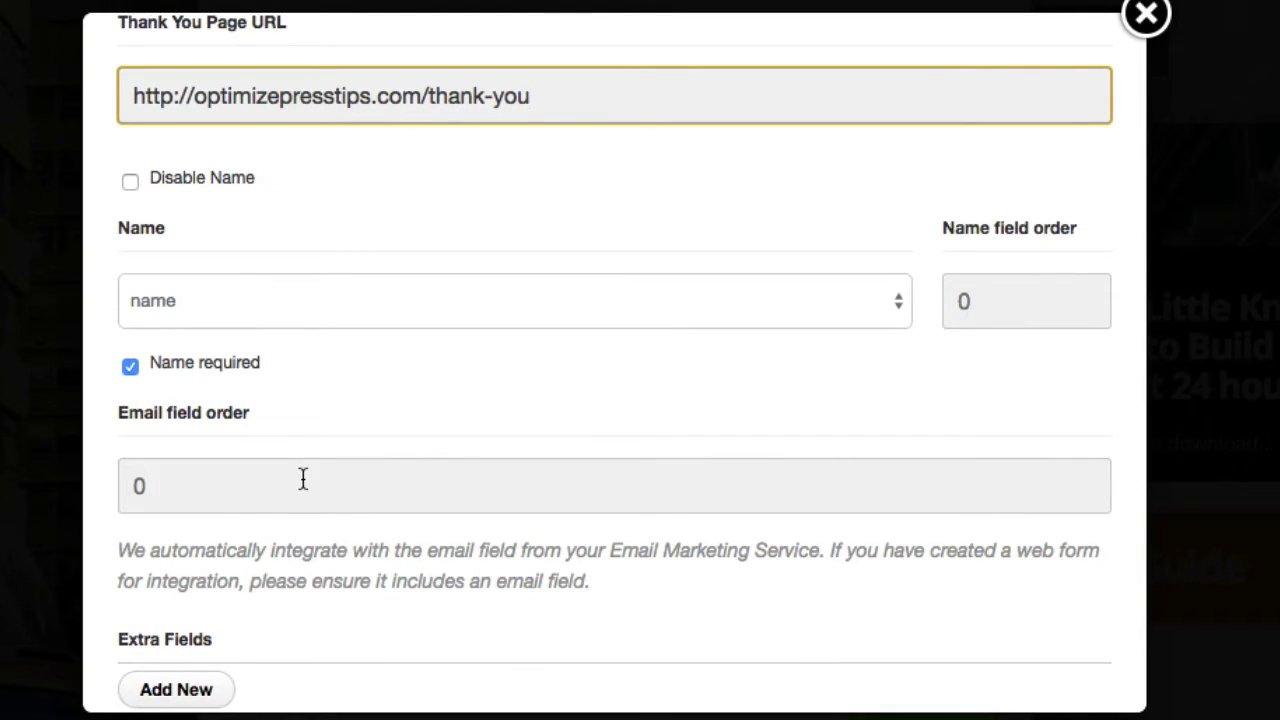
left_click(1012, 290)
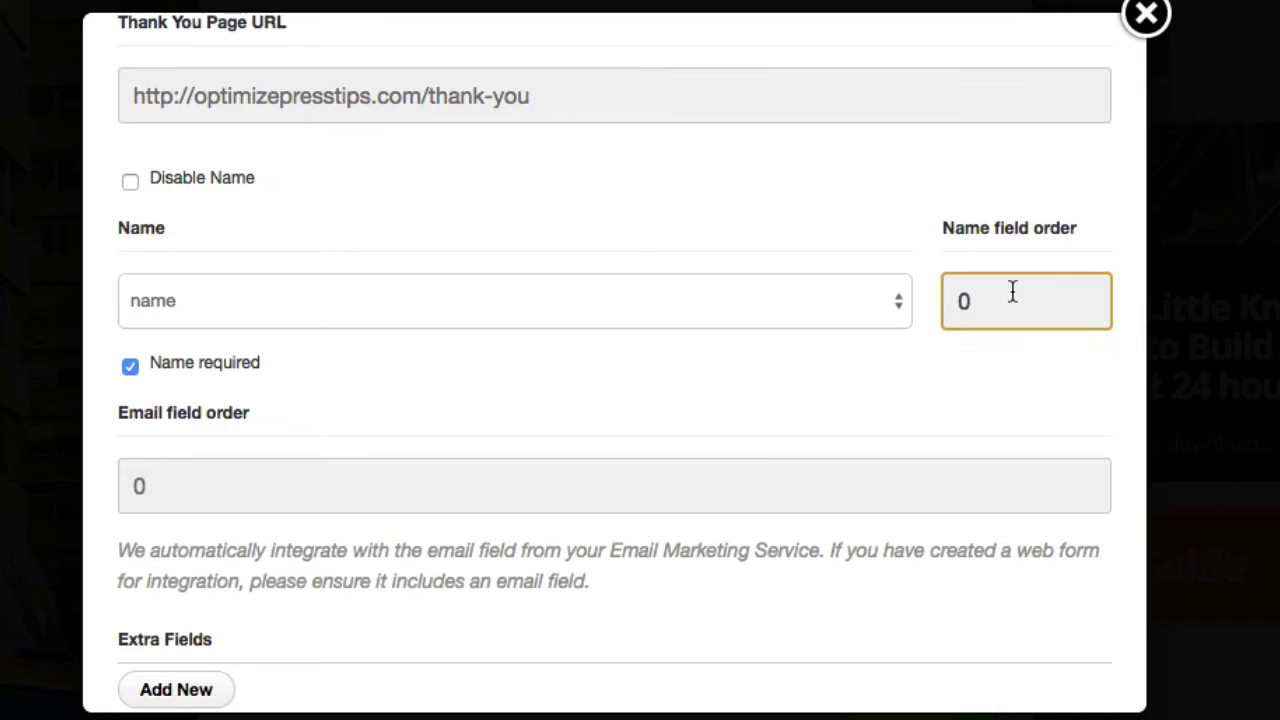
left_click(577, 490)
type("1")
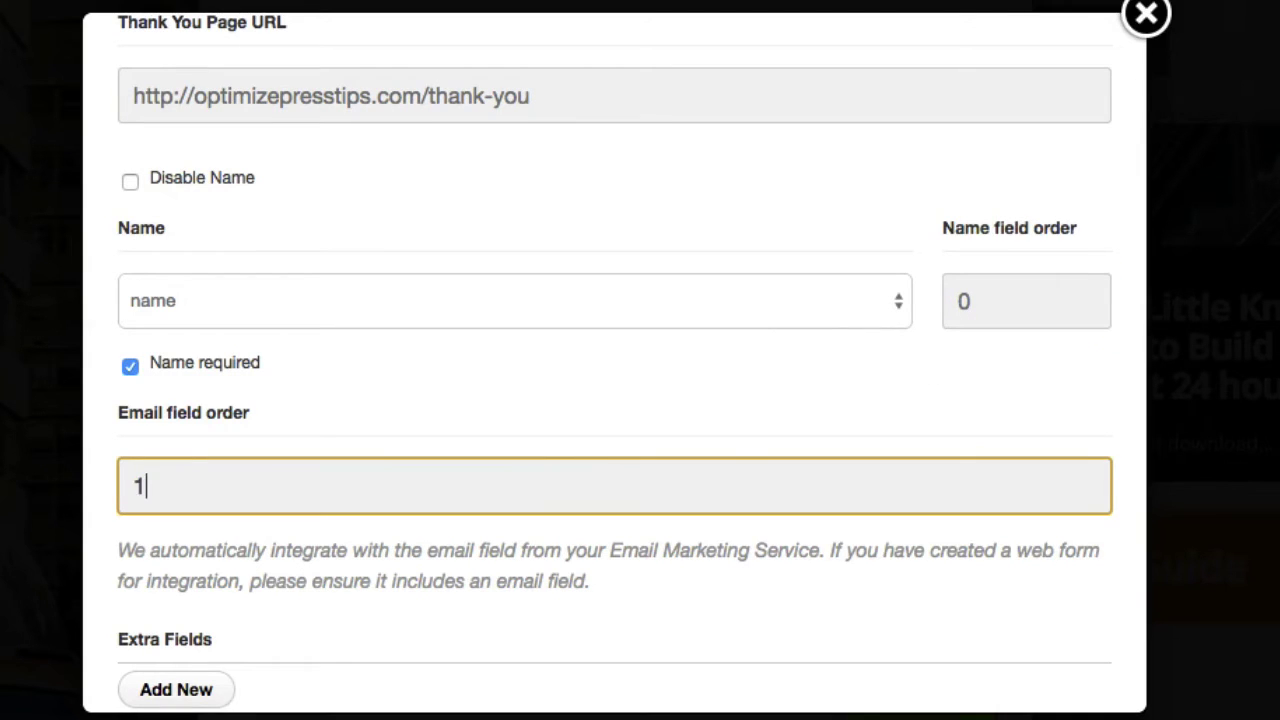
scroll(577, 490, "down", 5)
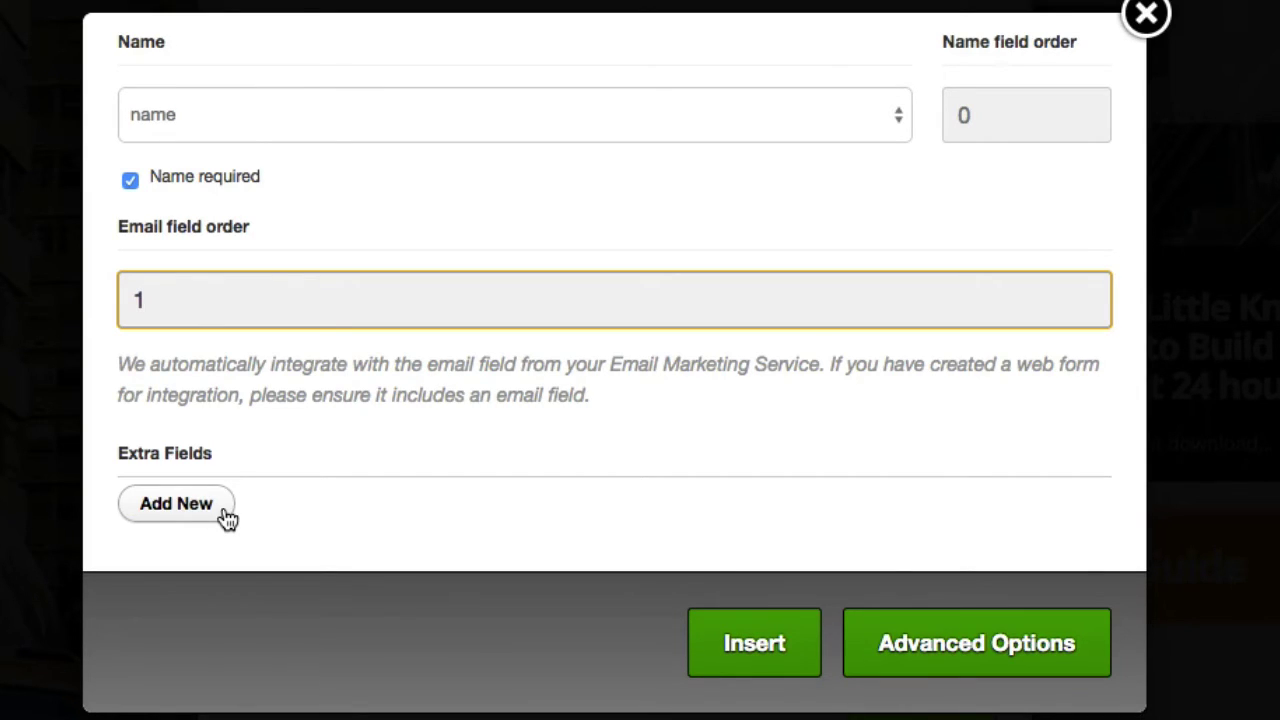
left_click(752, 650)
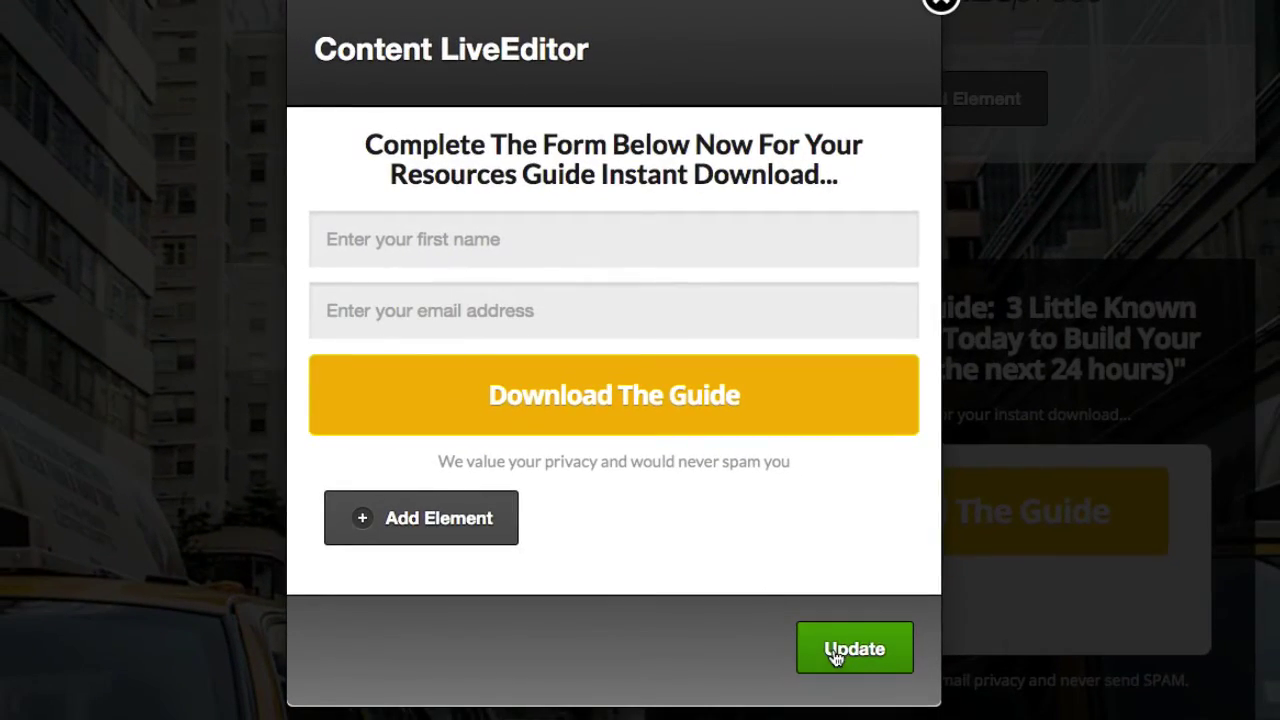
left_click(835, 650)
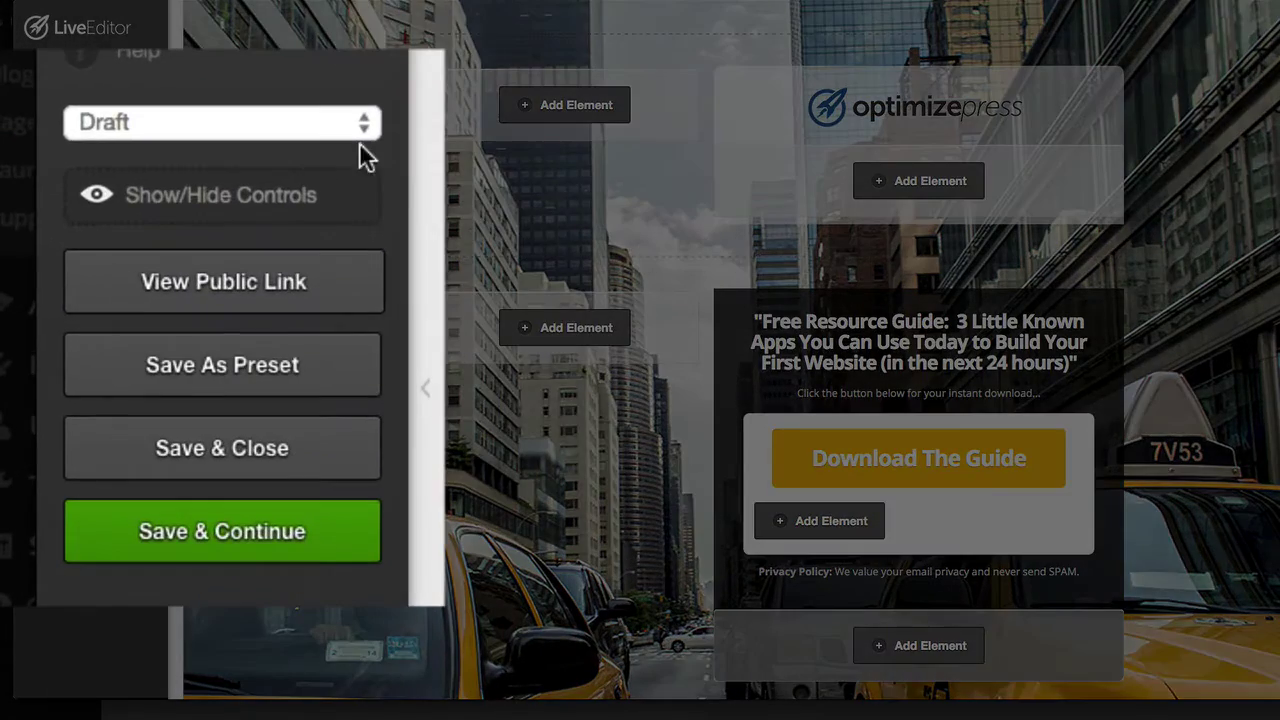
- Change the landing page's status to Publish and save it while staying in the LiveEditor
left_click(149, 243)
left_click(326, 145)
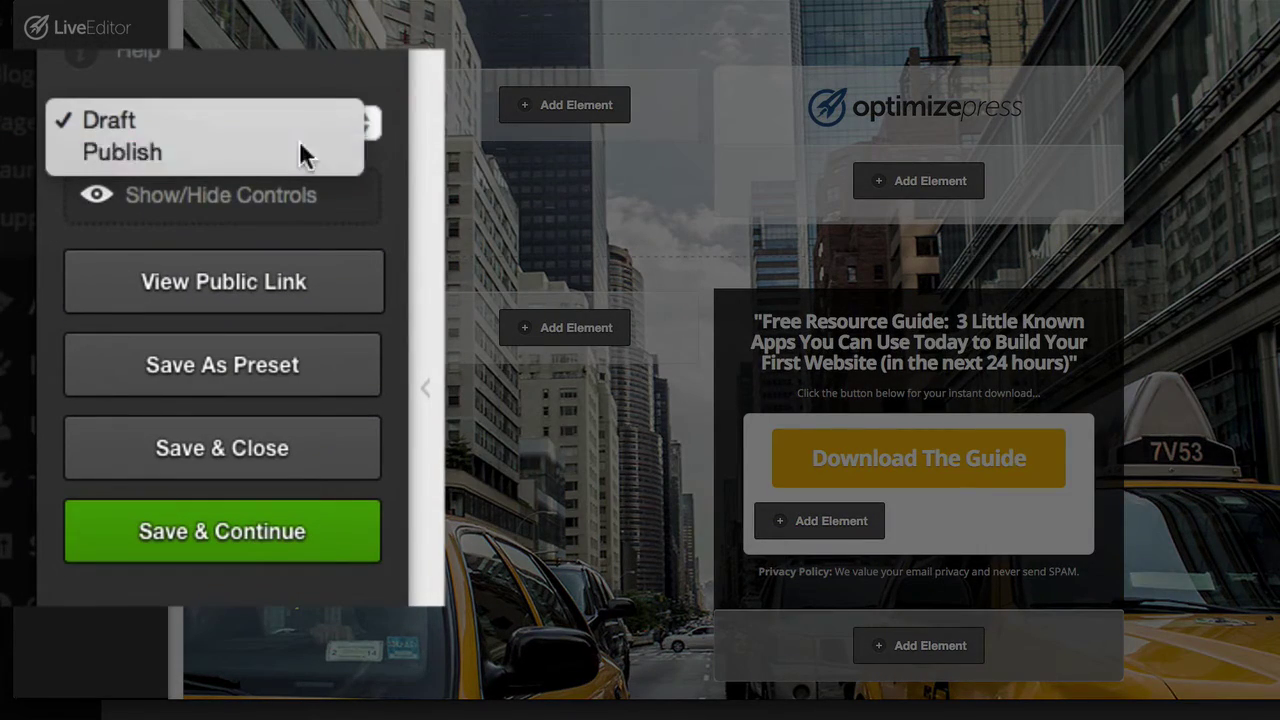
left_click(288, 543)
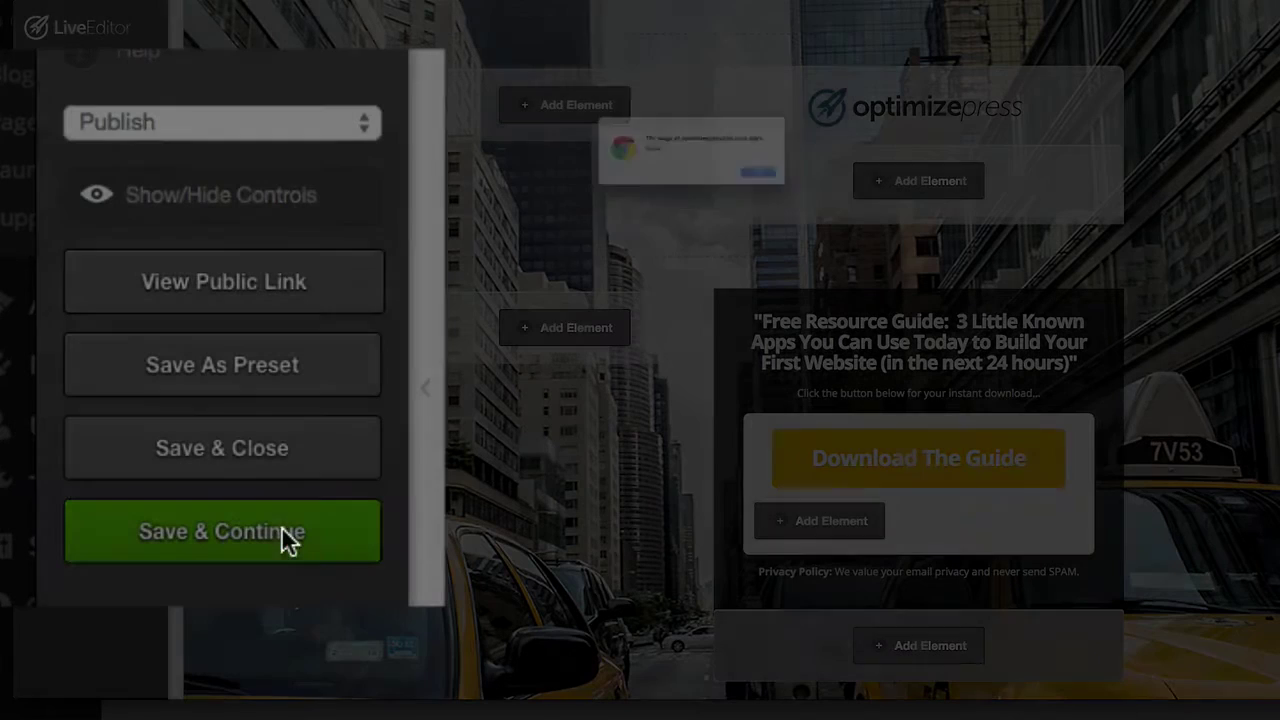
key("Return")
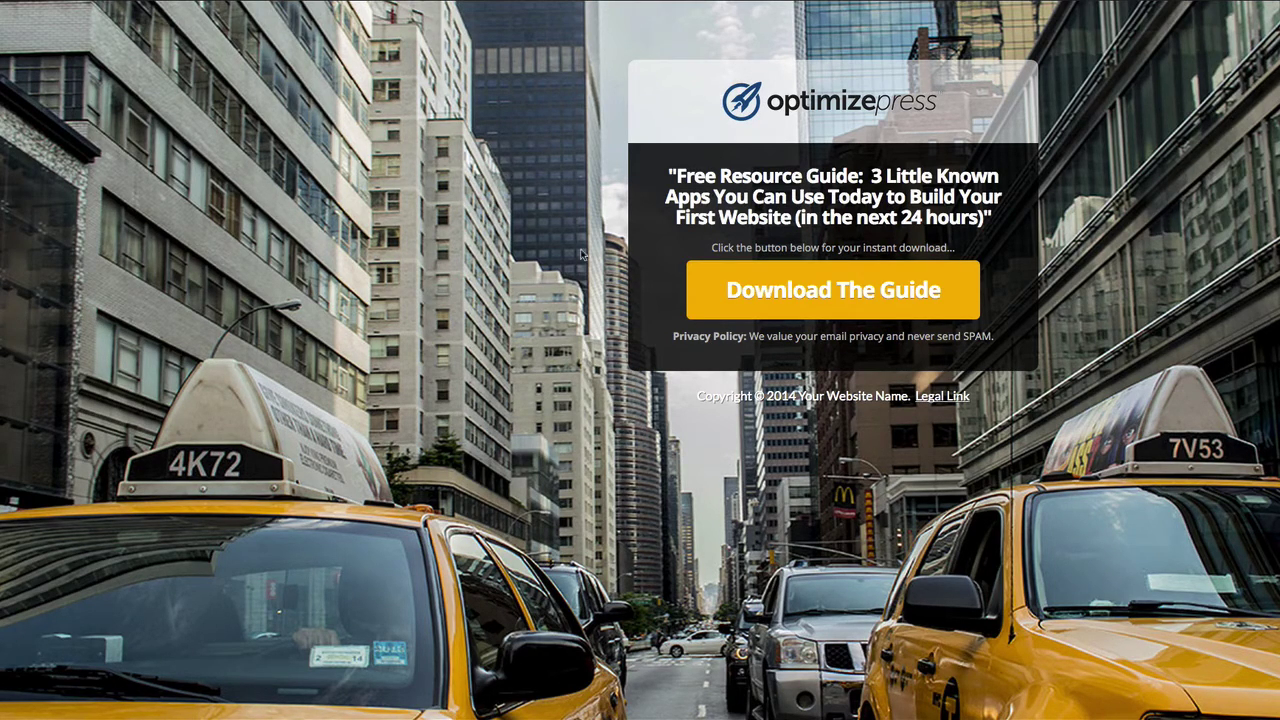
- Check the opt-in popup behind Download The Guide on the published page and close it
left_click(779, 286)
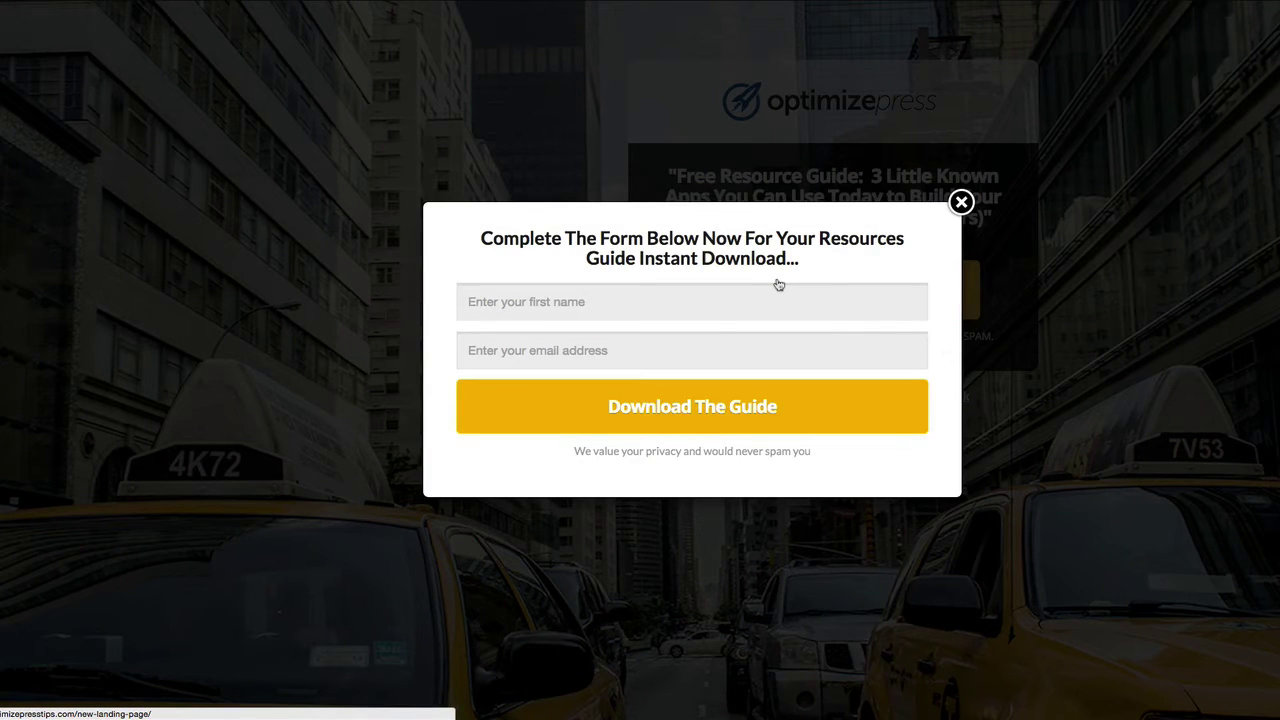
left_click(962, 203)
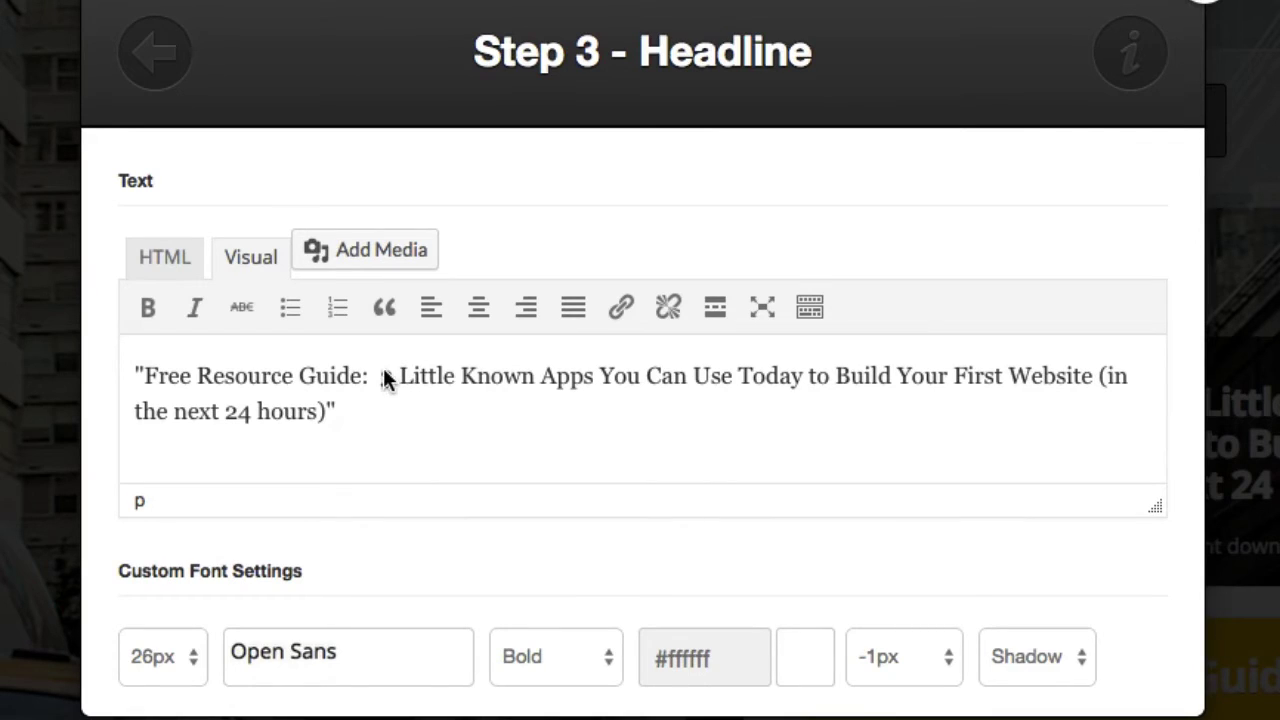
- Change the headline's number so it offers 5 Little Known Apps, and insert the edited headline
left_click(383, 367)
key("BackSpace")
key("BackSpace")
type("5")
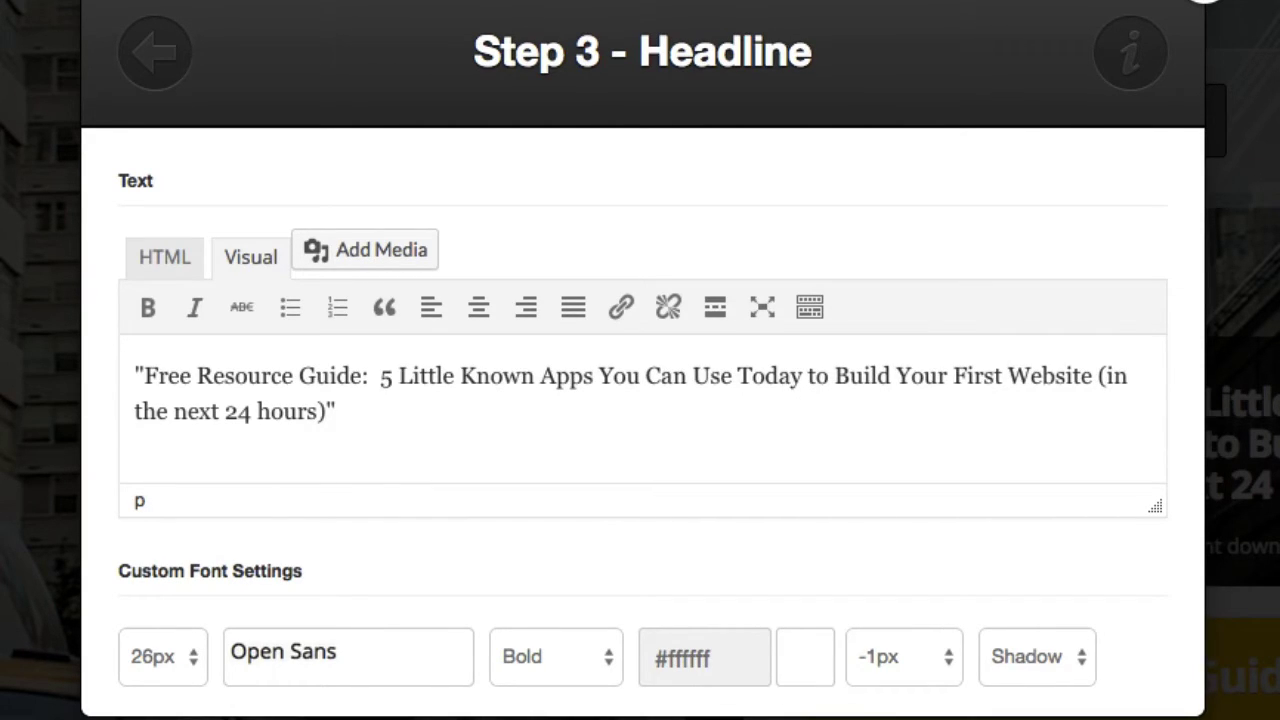
scroll(940, 530, "down", 15)
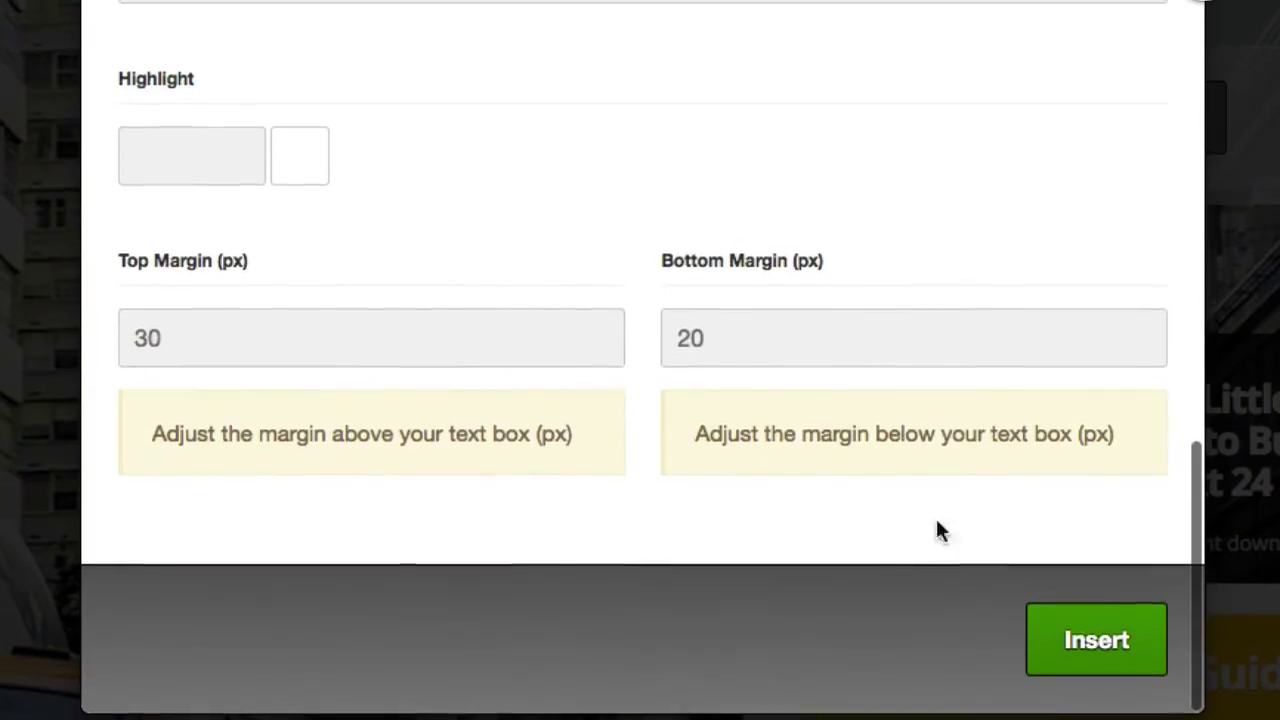
left_click(1086, 668)
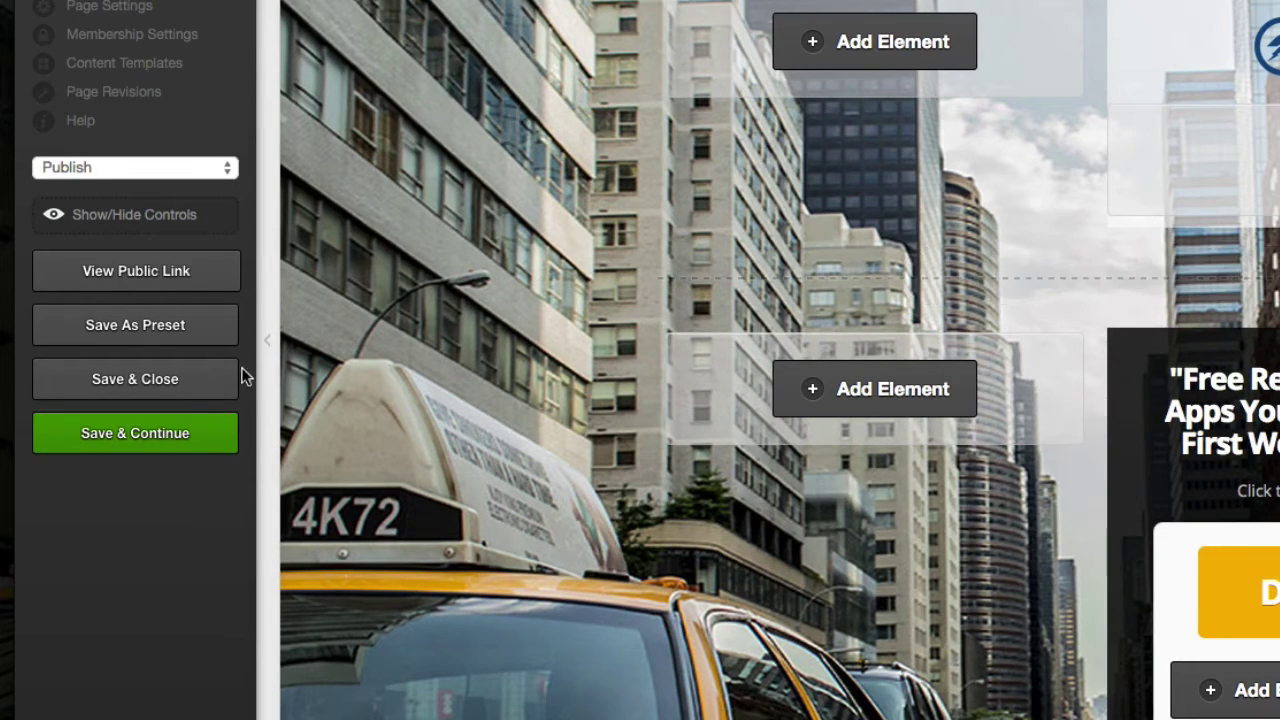
- Save and close the landing page in the LiveEditor, and reload its published version
left_click(183, 377)
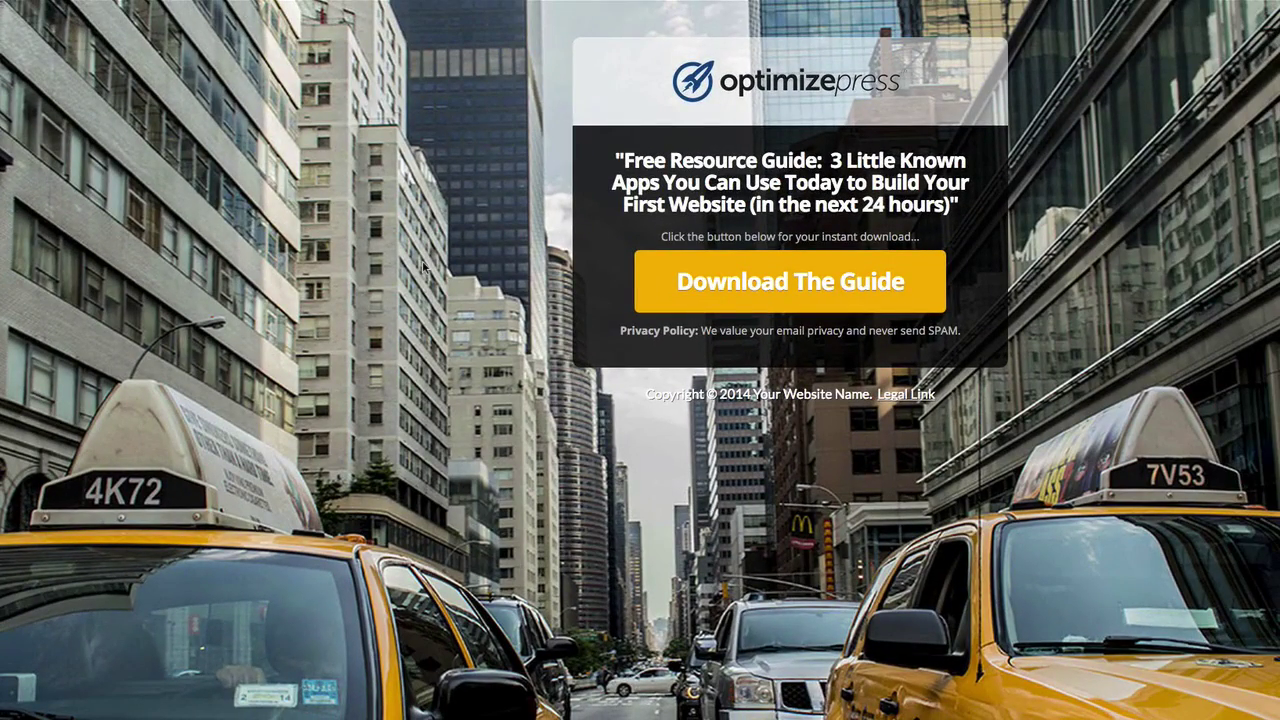
right_click(423, 268)
left_click(448, 296)
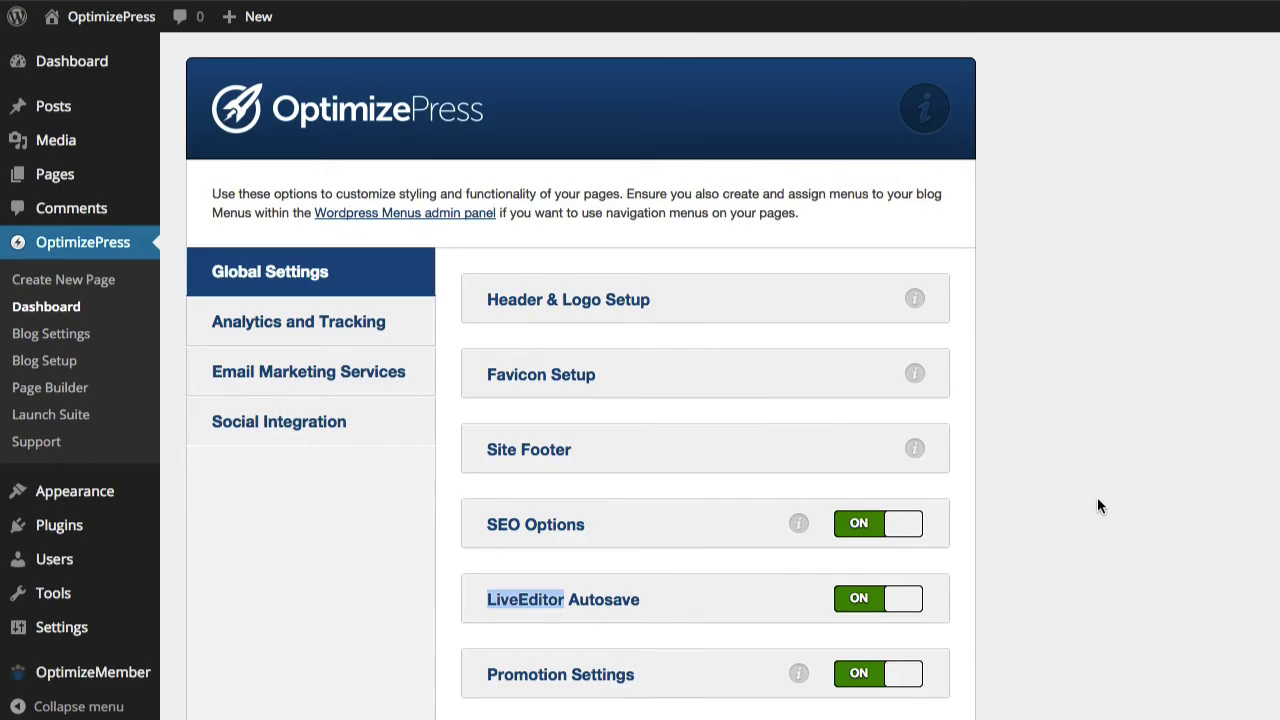
- Create a new page named Sales Page from the Flat Style Sales Page template in the sales page category
left_click(92, 284)
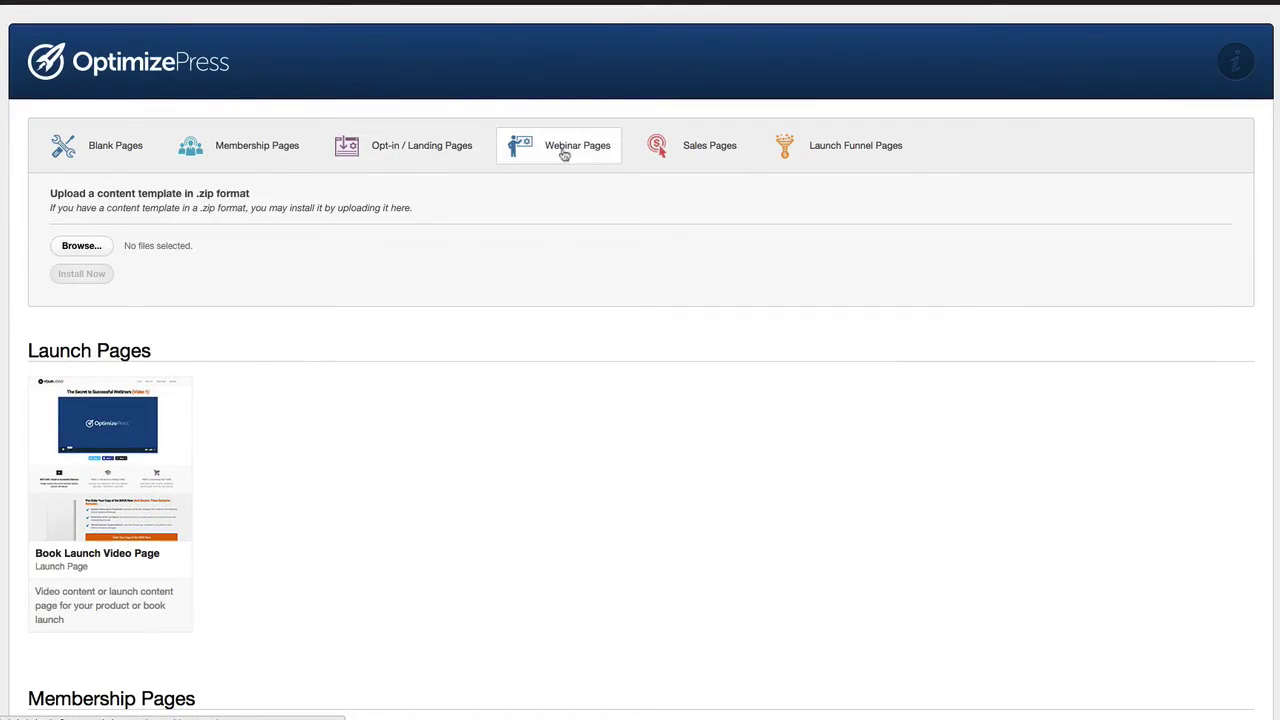
left_click(695, 153)
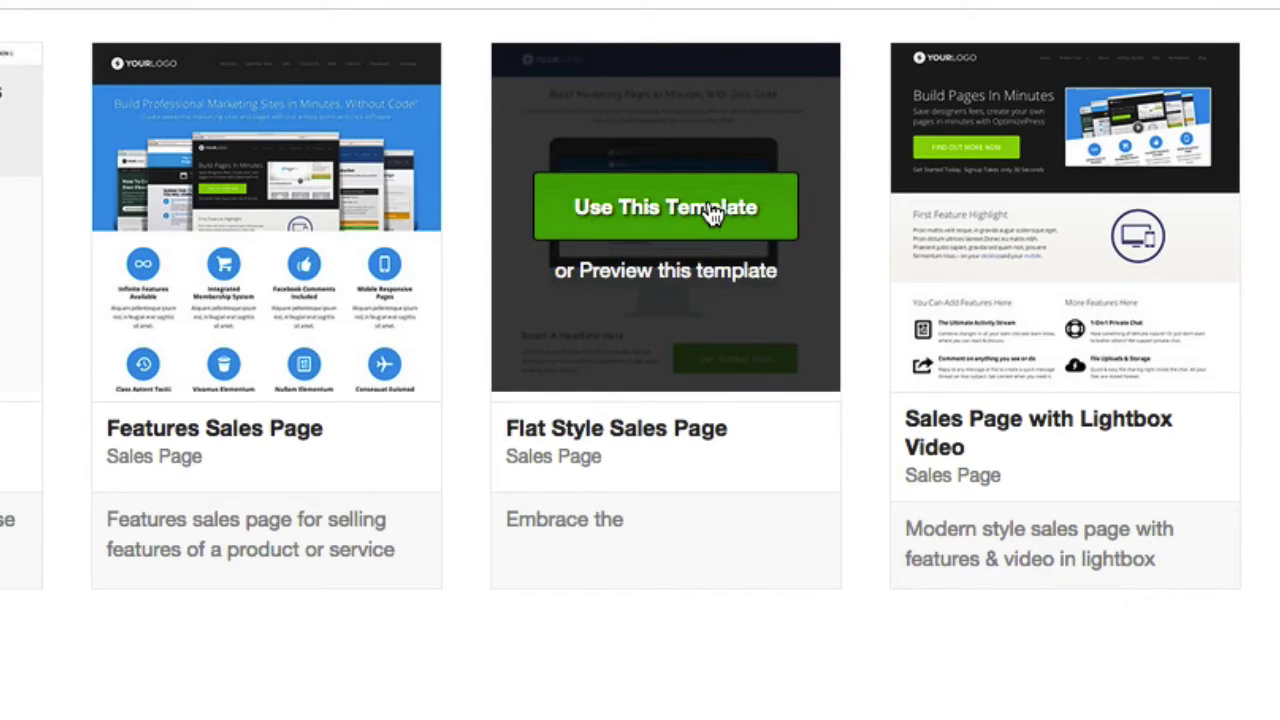
left_click(712, 214)
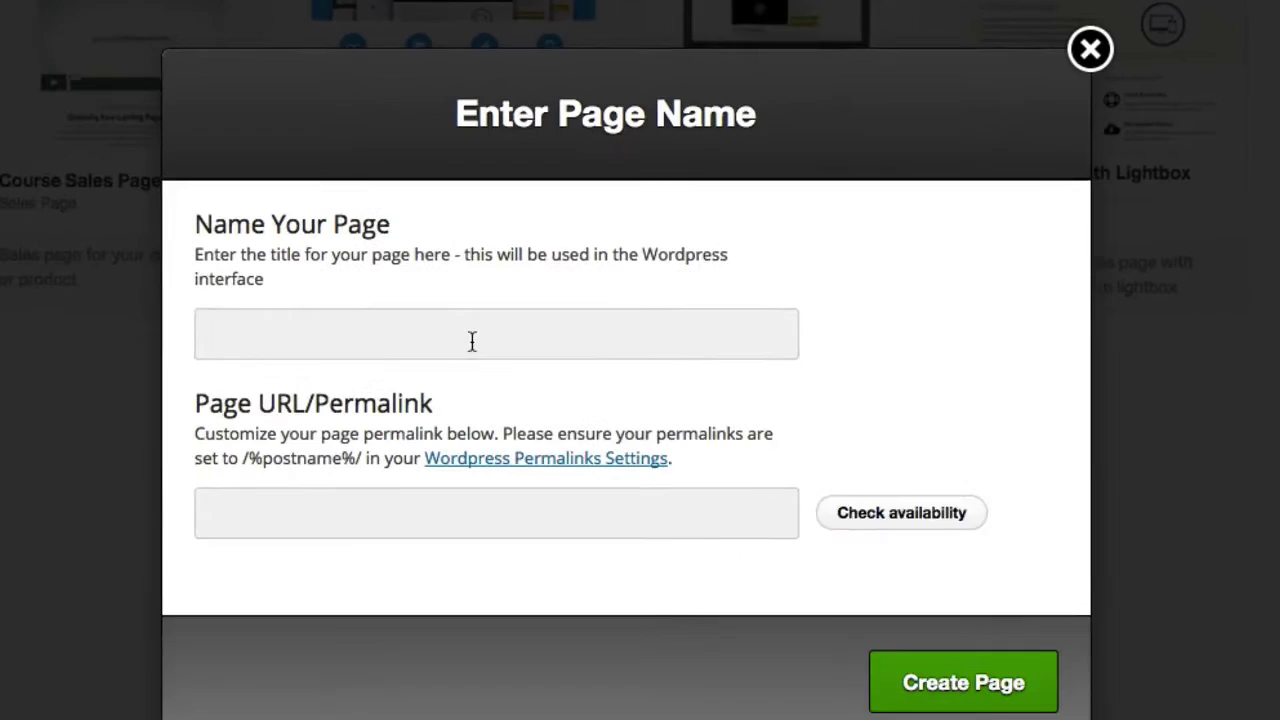
left_click(472, 341)
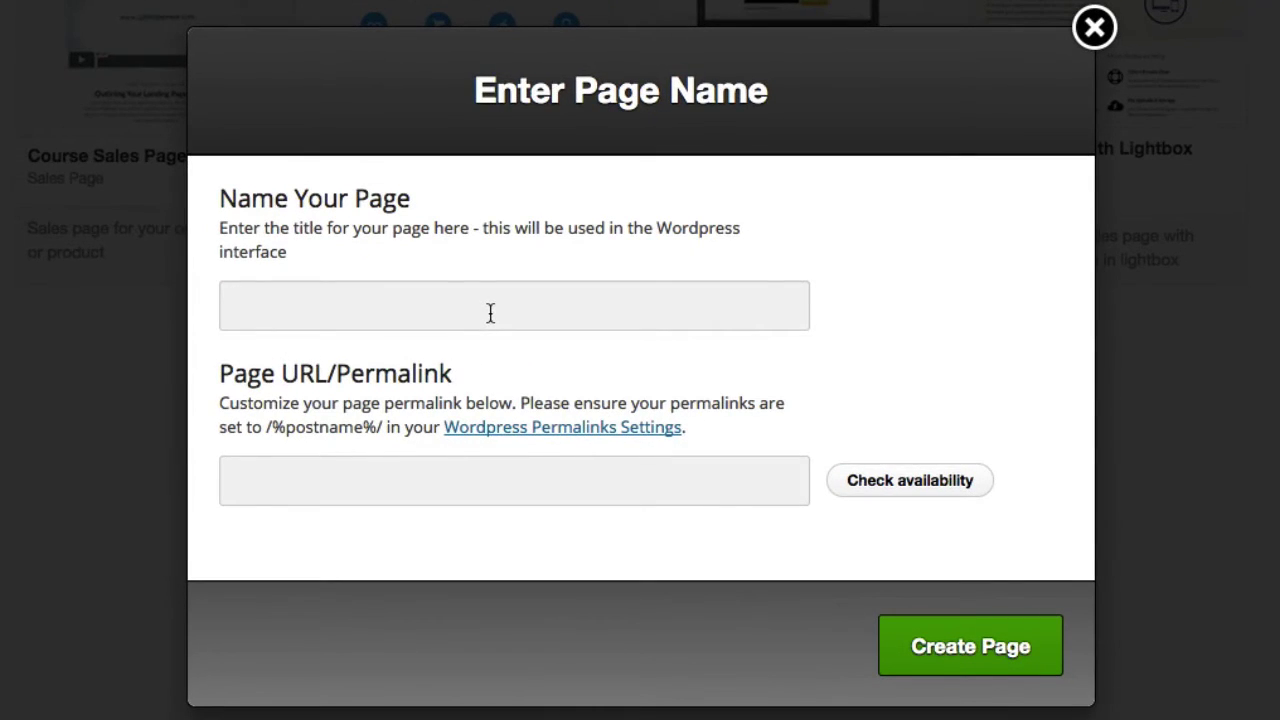
type("Sales Page")
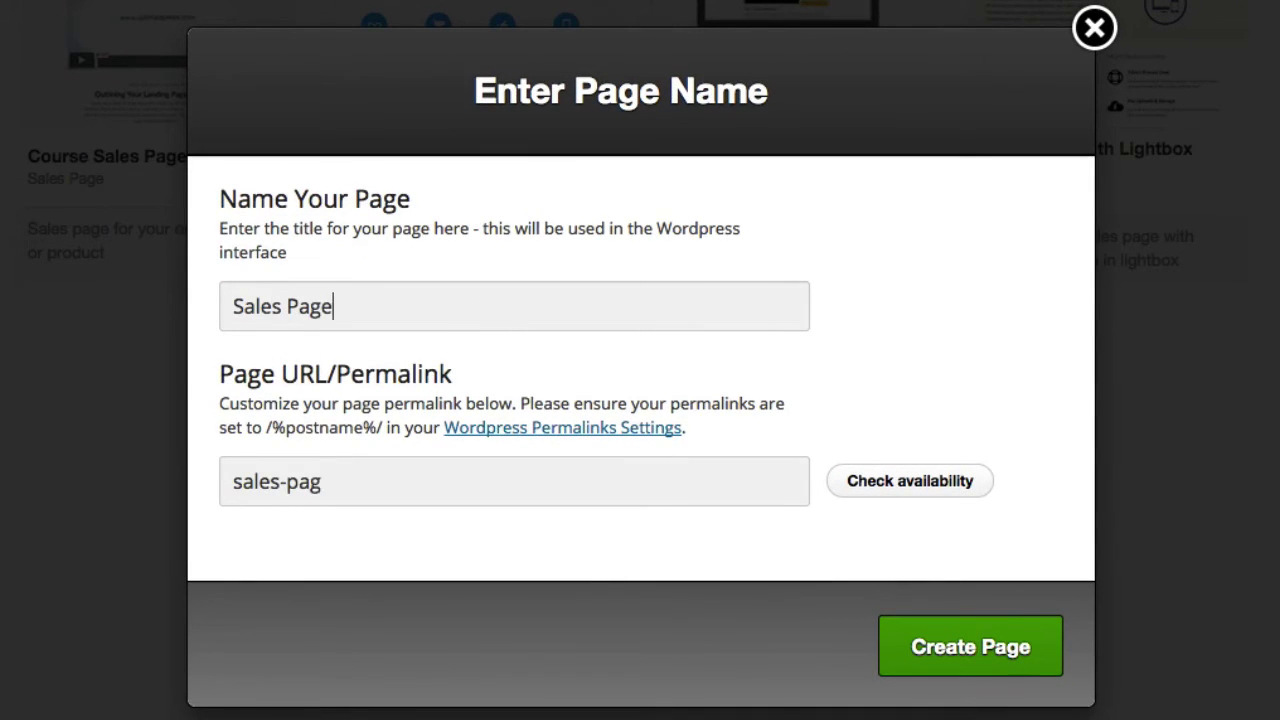
left_click(943, 650)
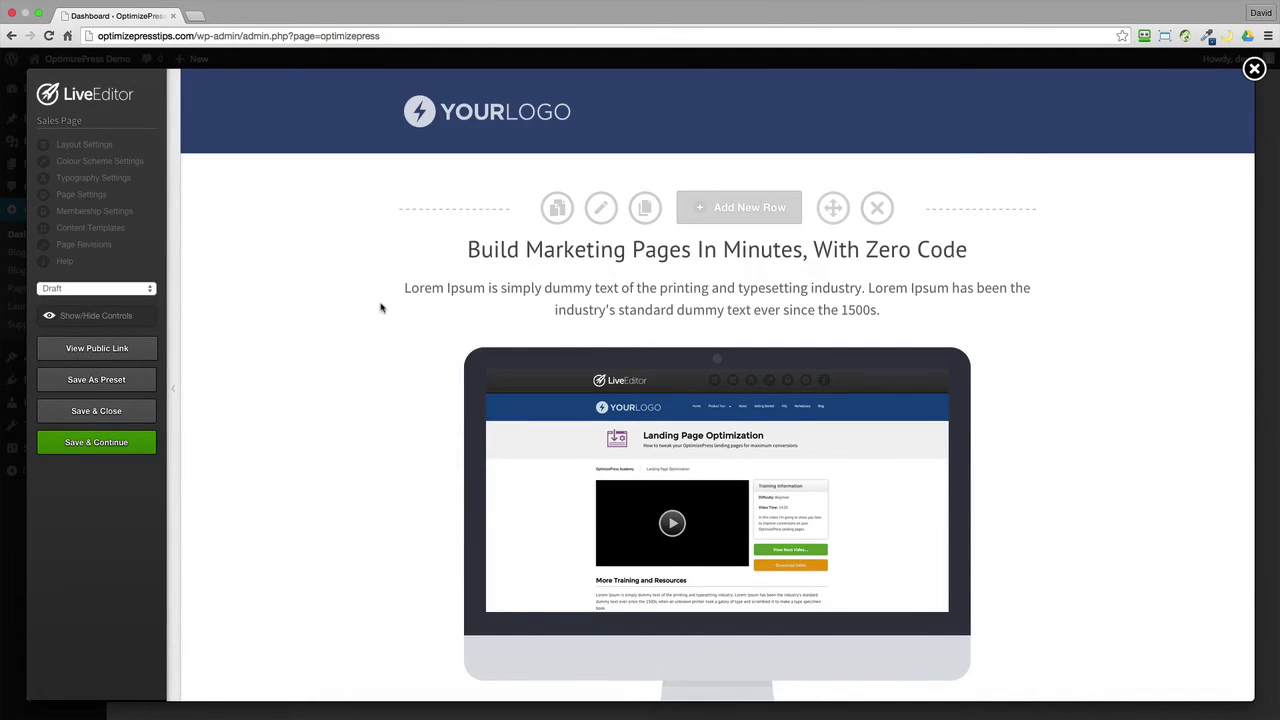
- Hide the row and element controls on the new sales page and look over its upper sections
left_click(122, 318)
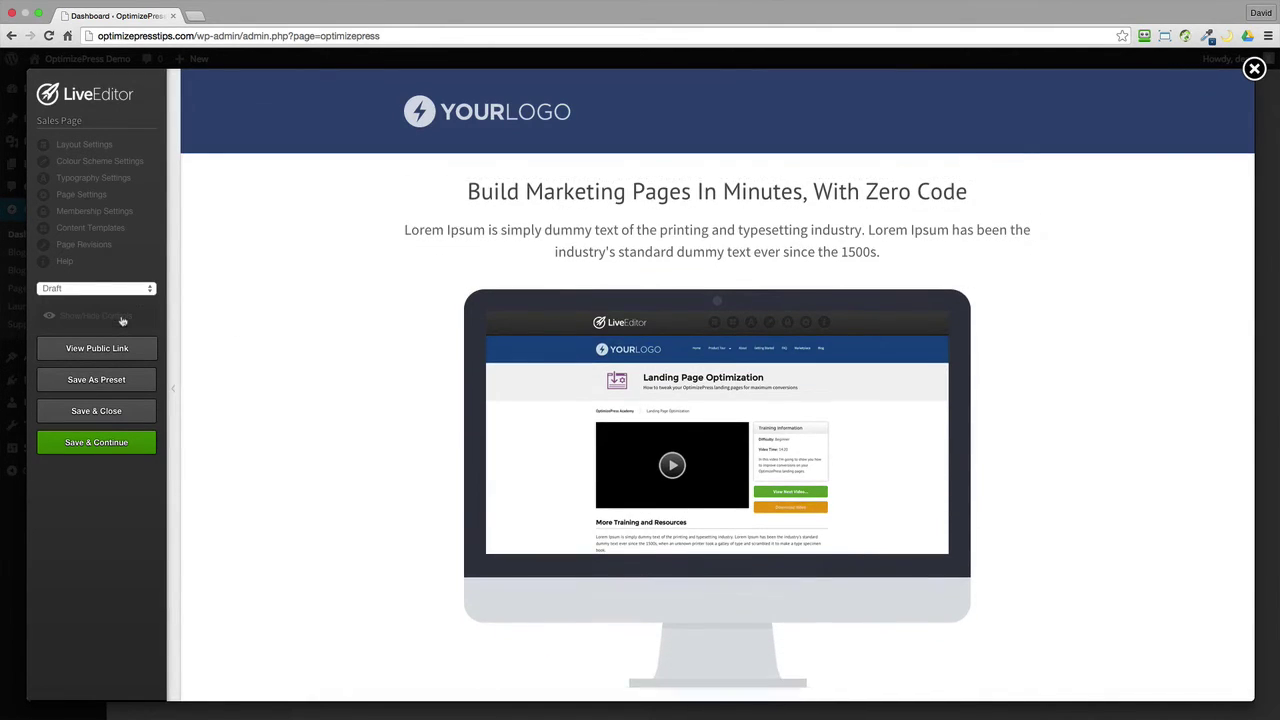
scroll(387, 316, "down", 8)
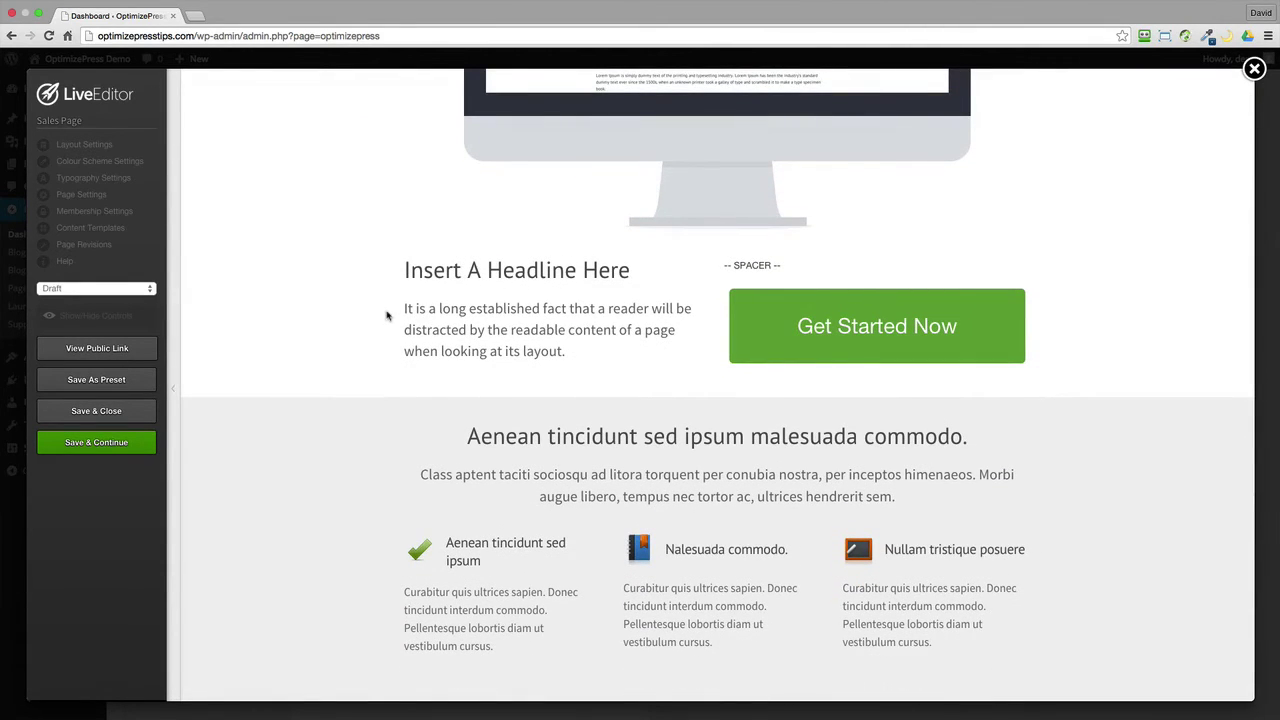
scroll(387, 316, "up", 6)
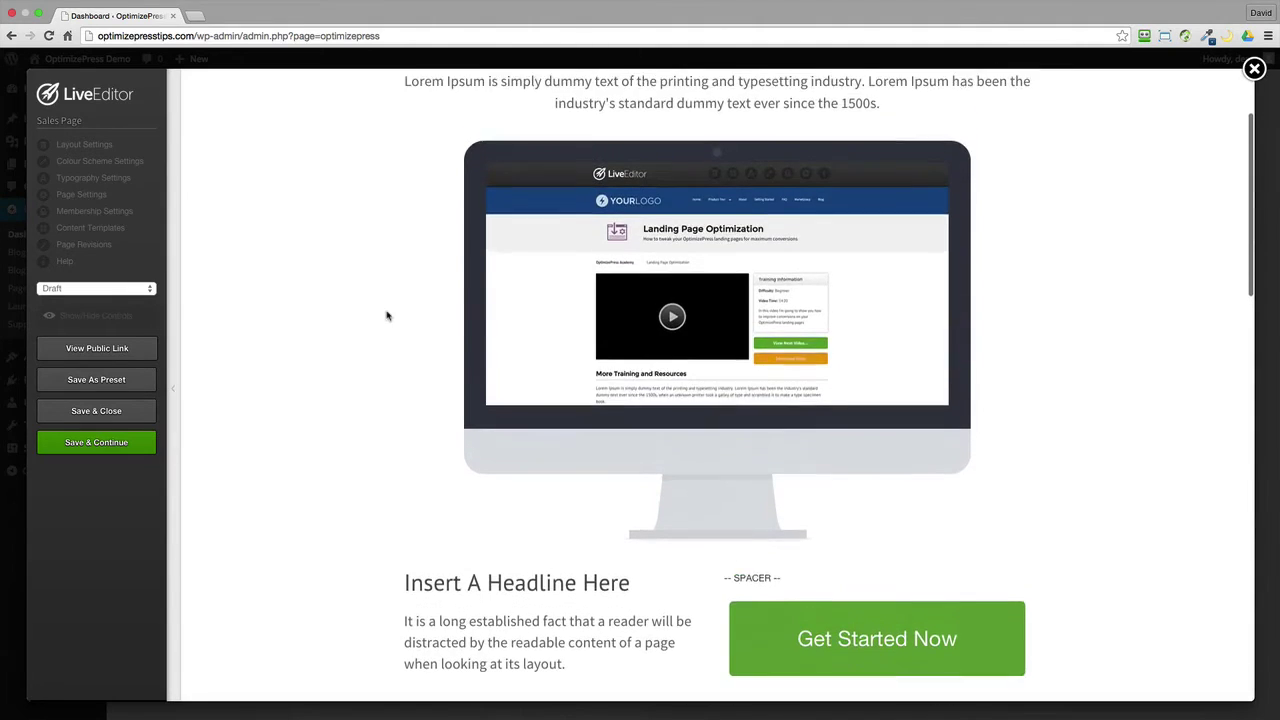
scroll(387, 316, "up", 2)
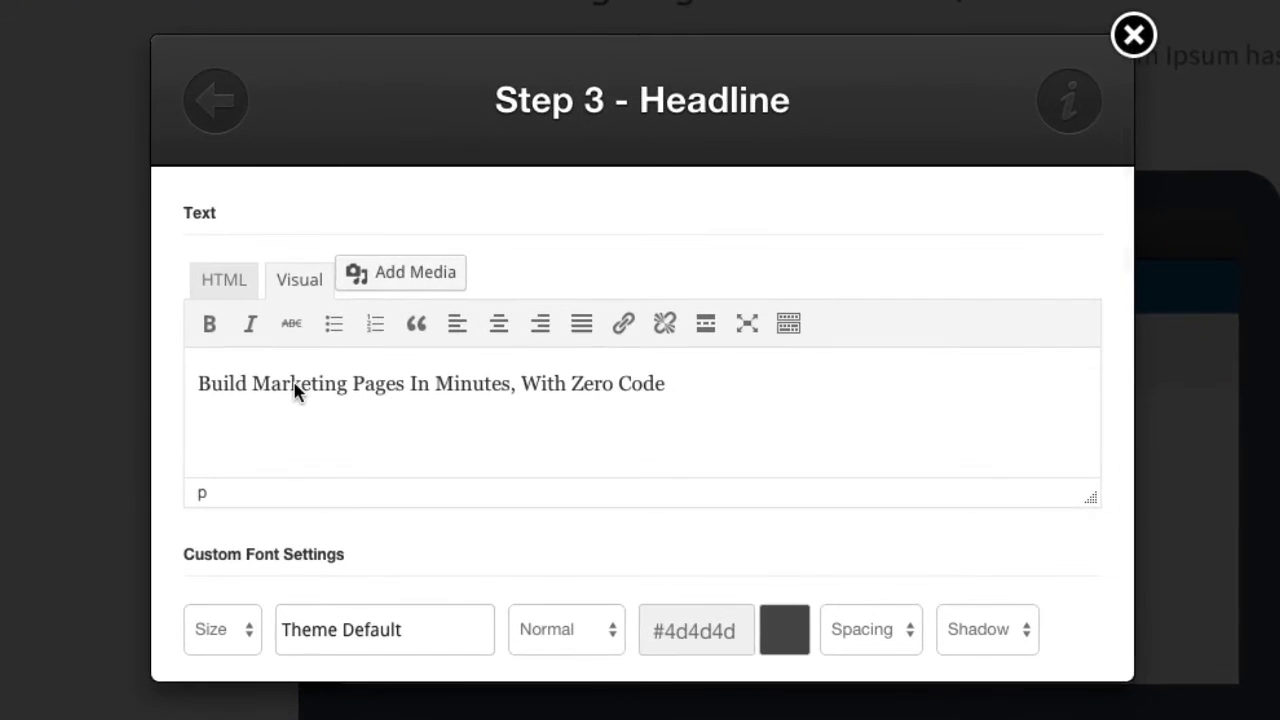
- Replace Marketing with Sales in the main headline so it reads Build Sales Pages In Minutes, With Zero Code, and insert it
double_click(296, 391)
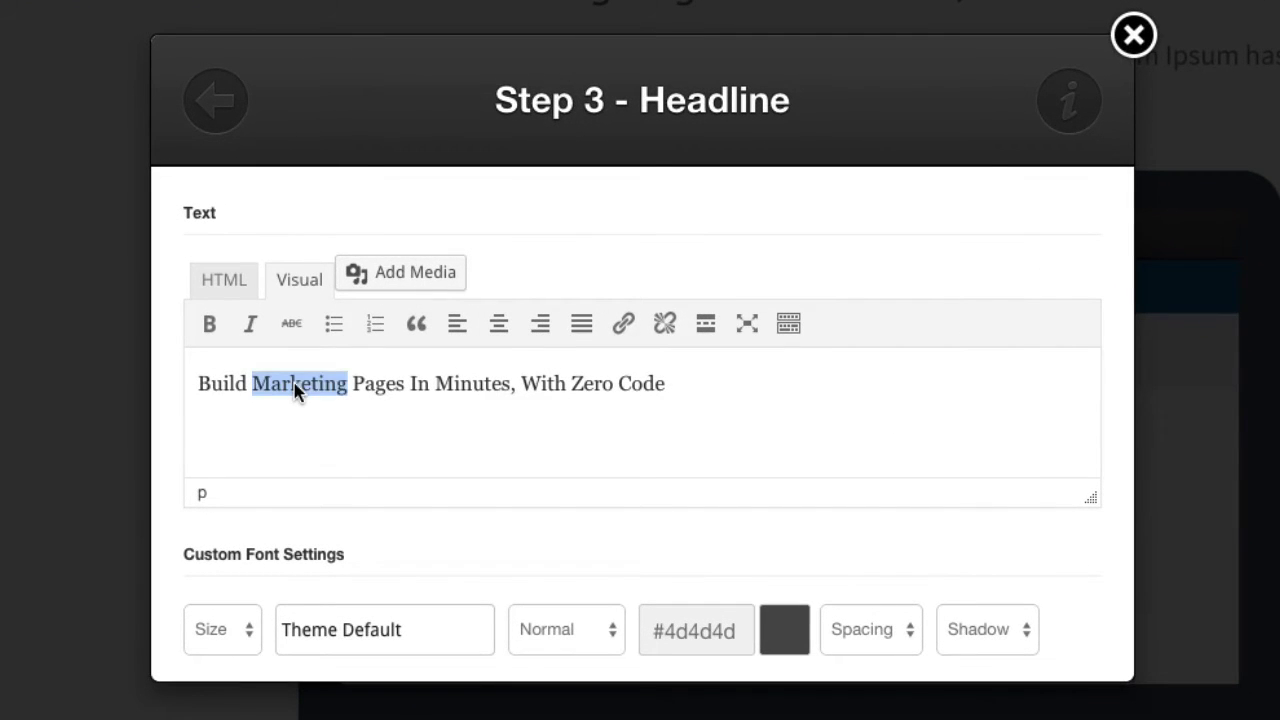
type("Sales")
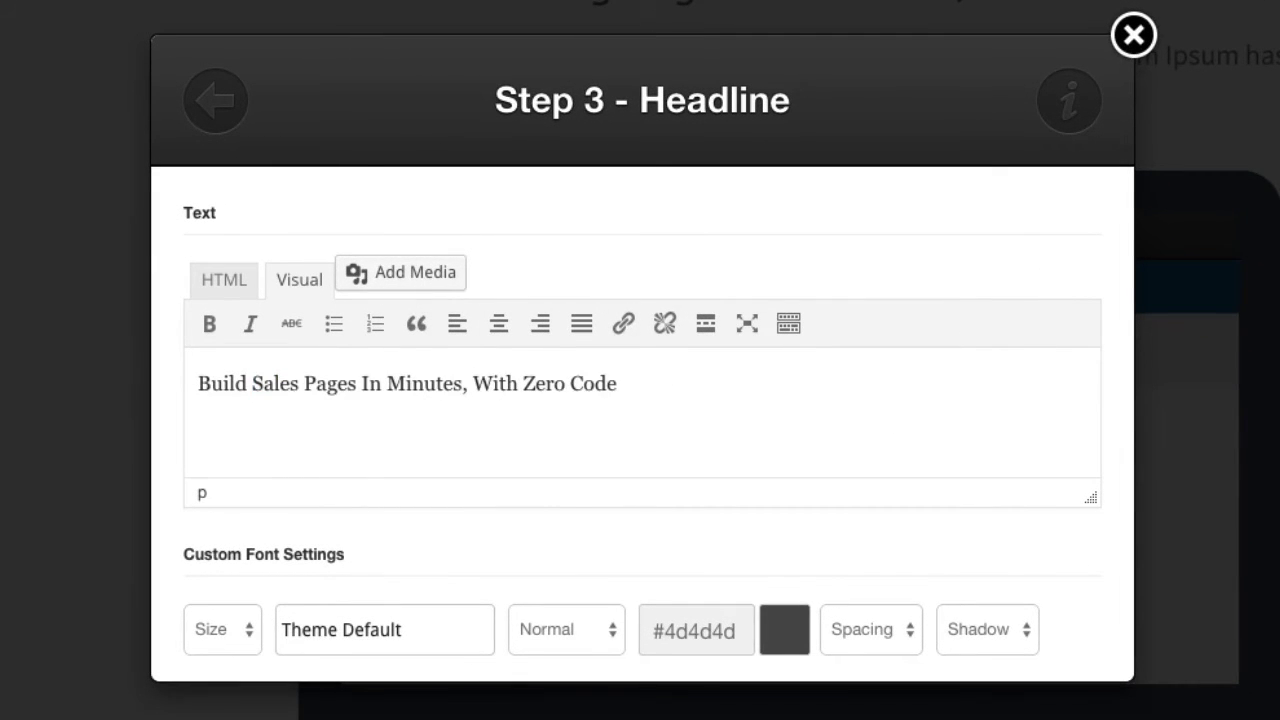
scroll(349, 334, "down", 10)
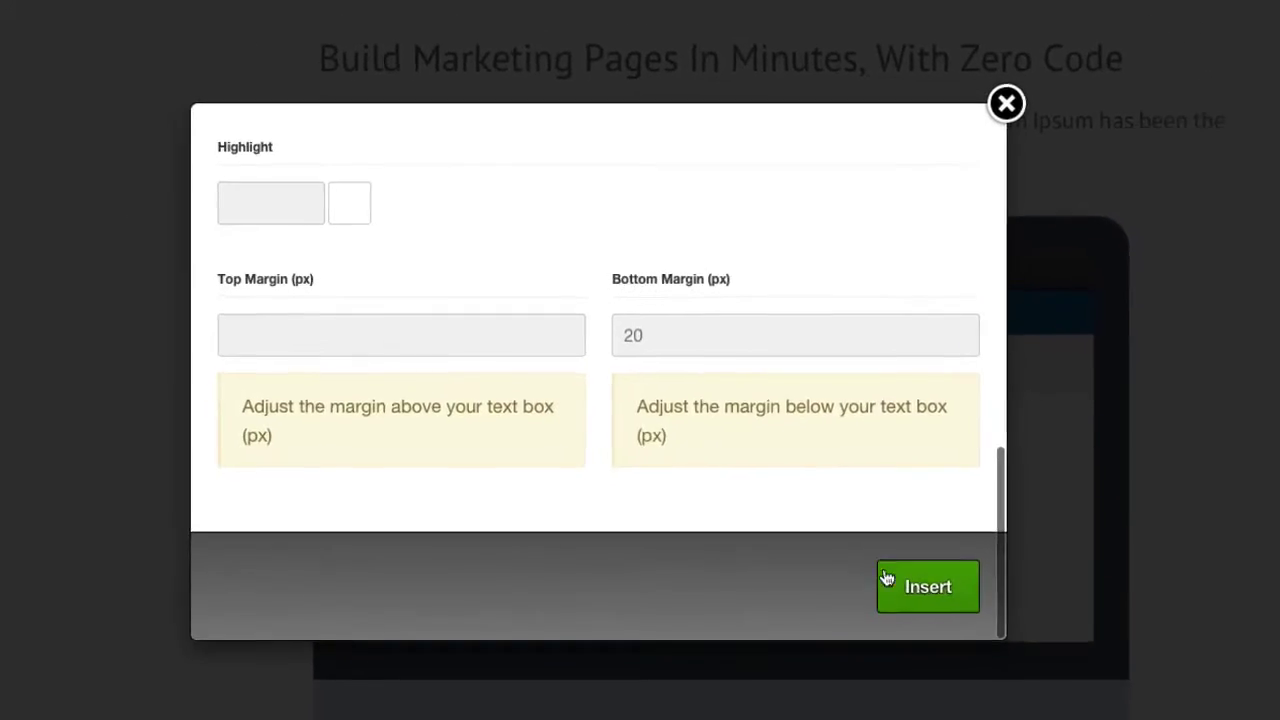
left_click(887, 580)
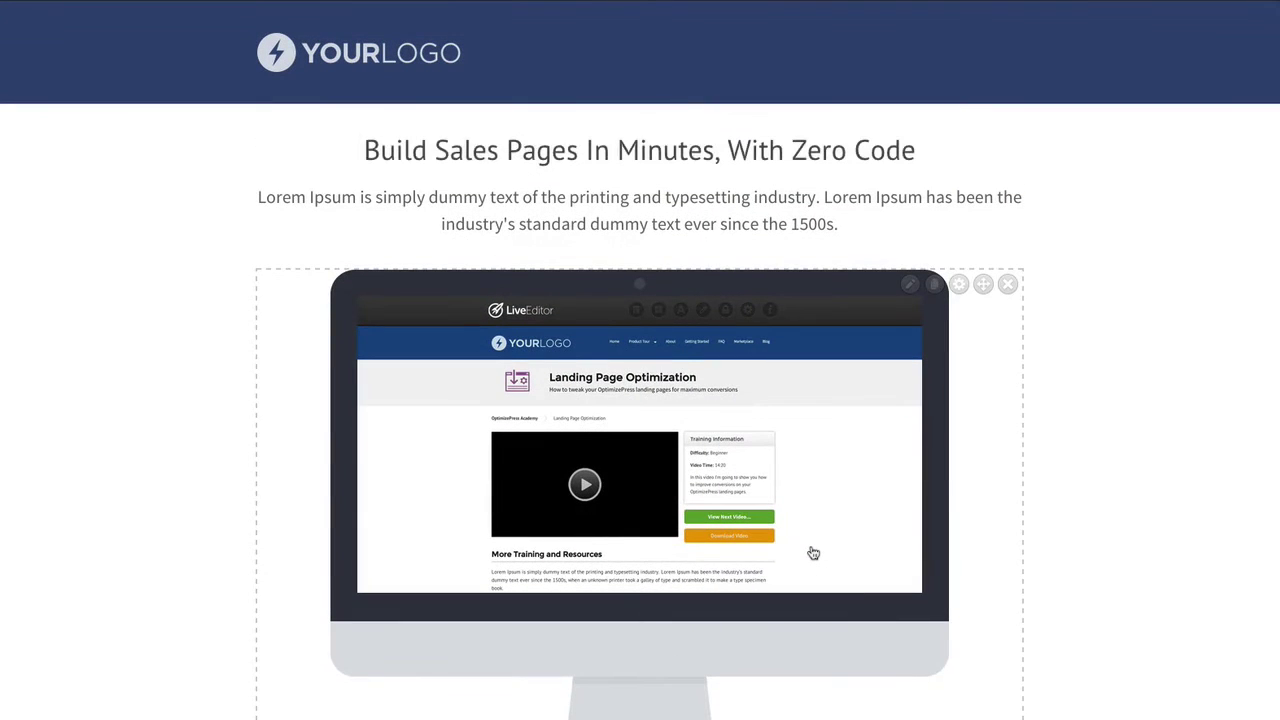
- Look over the sales page from the monitor image through the call-to-action row to the three-feature section
scroll(97, 391, "down", 3)
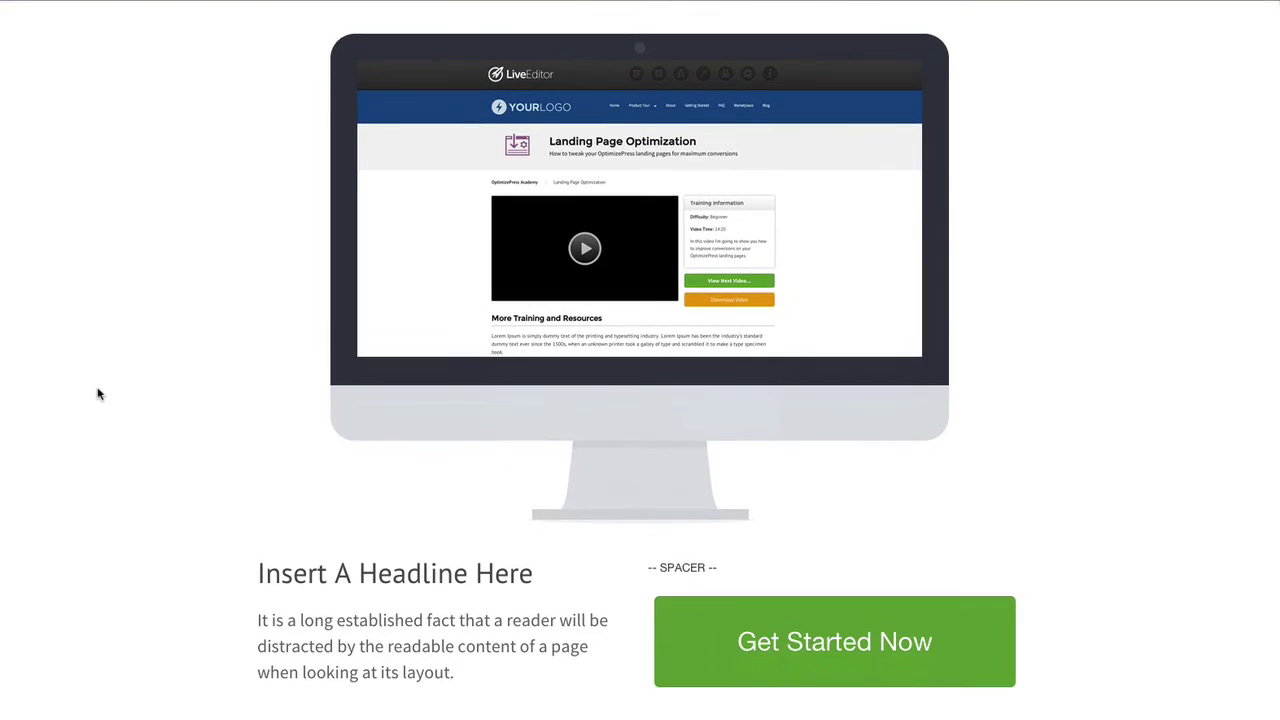
scroll(97, 393, "down", 2)
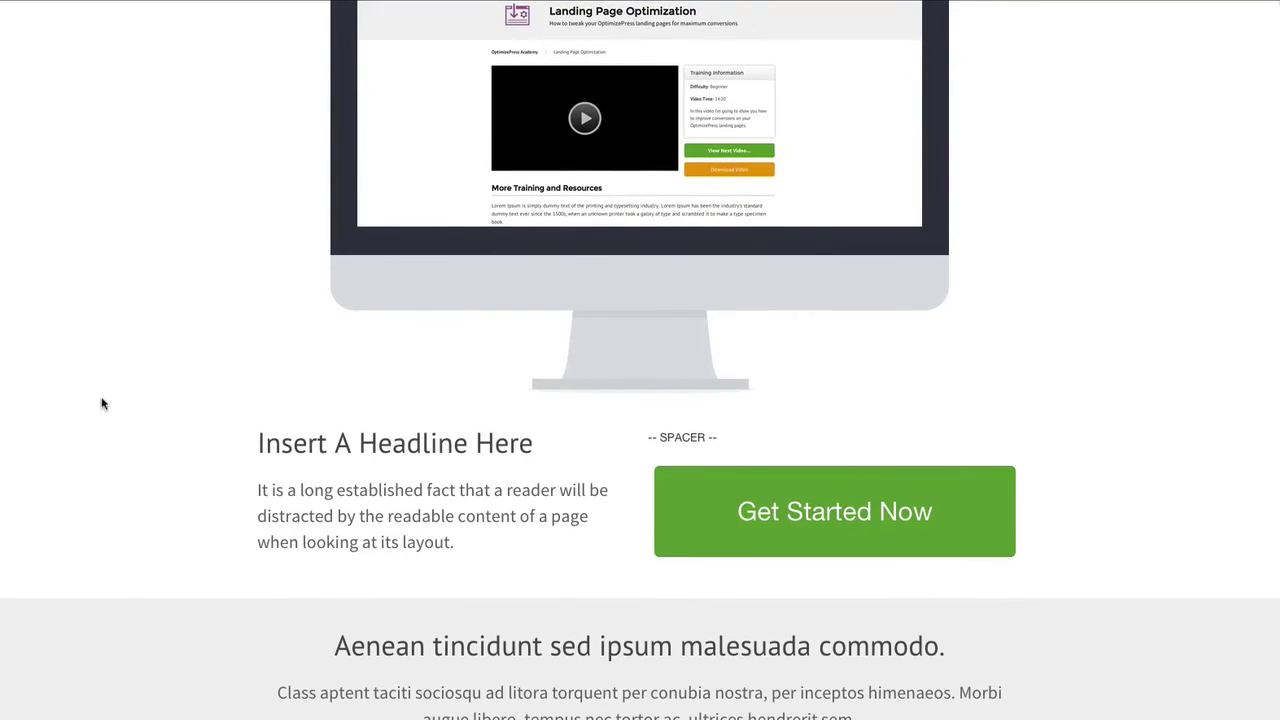
scroll(143, 462, "down", 1)
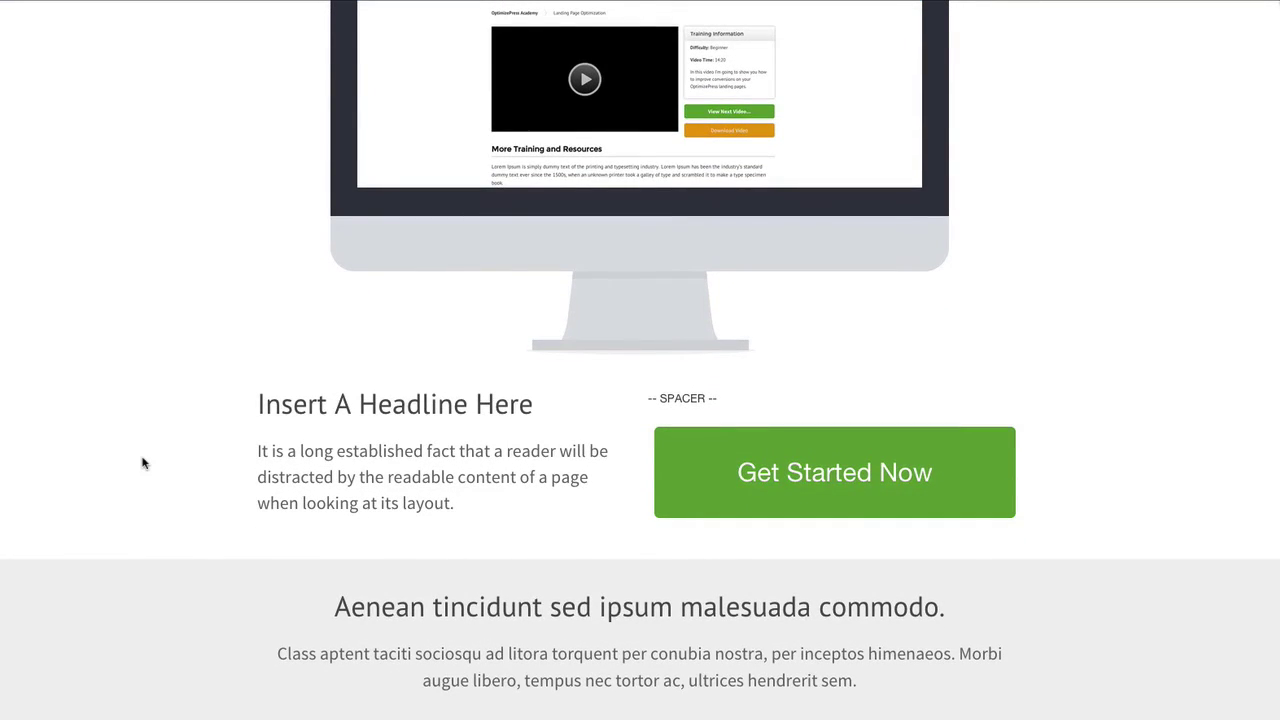
scroll(143, 462, "down", 1)
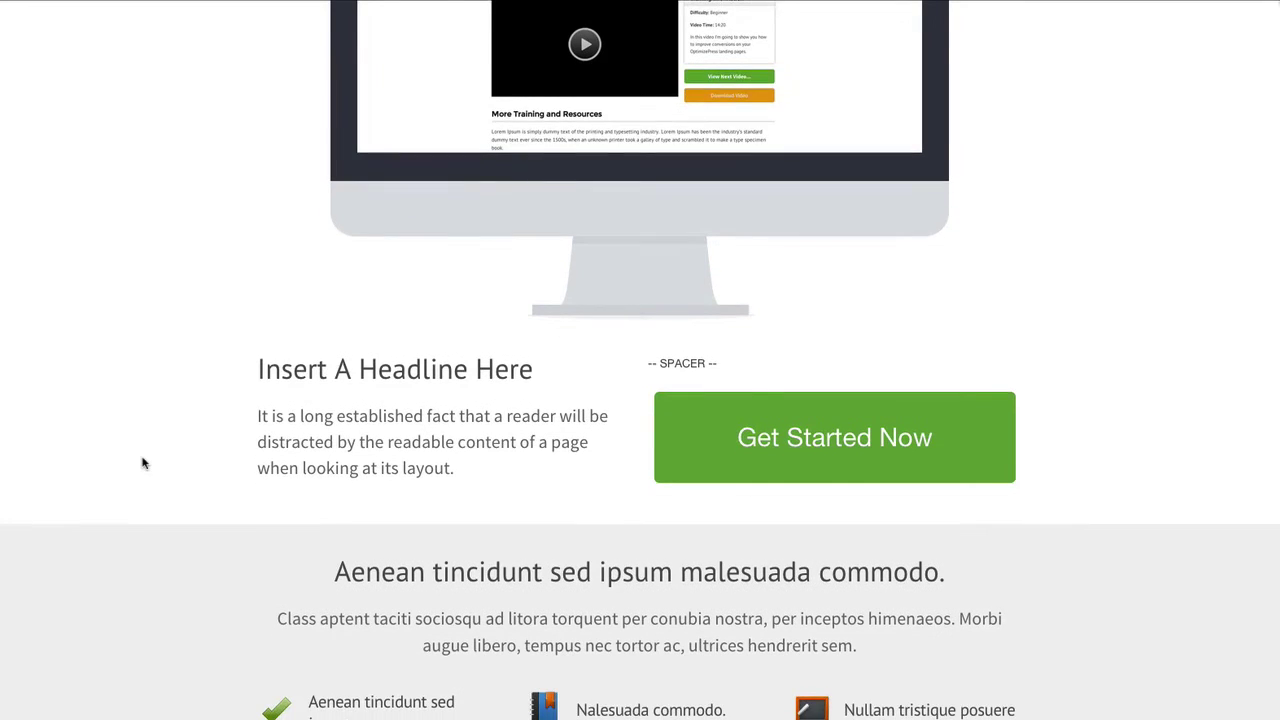
scroll(143, 462, "down", 5)
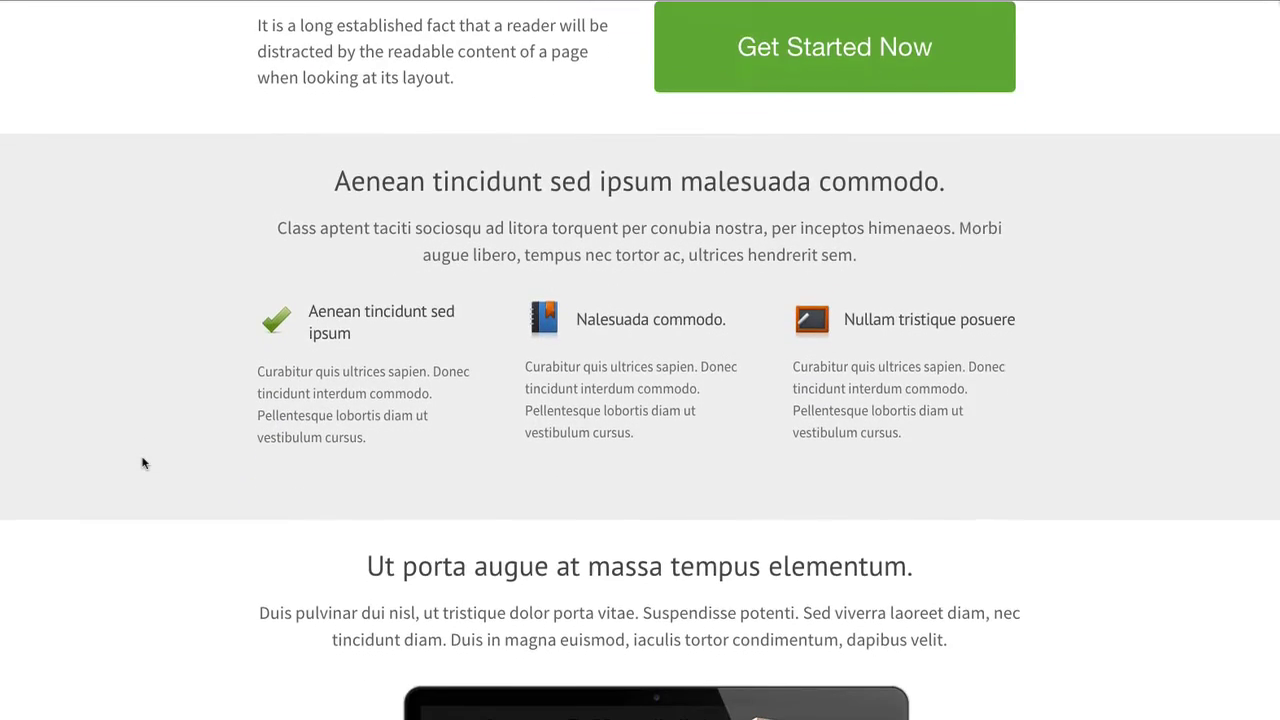
scroll(143, 462, "down", 1)
scroll(143, 462, "up", 5)
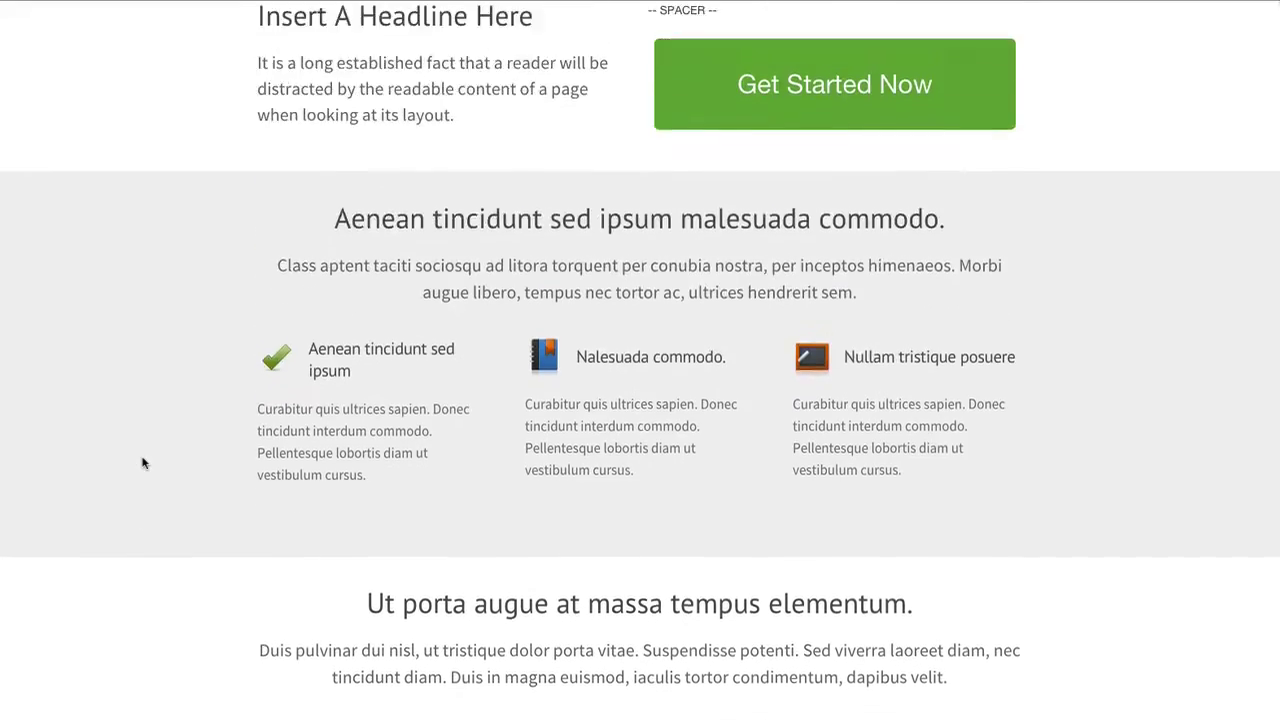
scroll(143, 462, "up", 2)
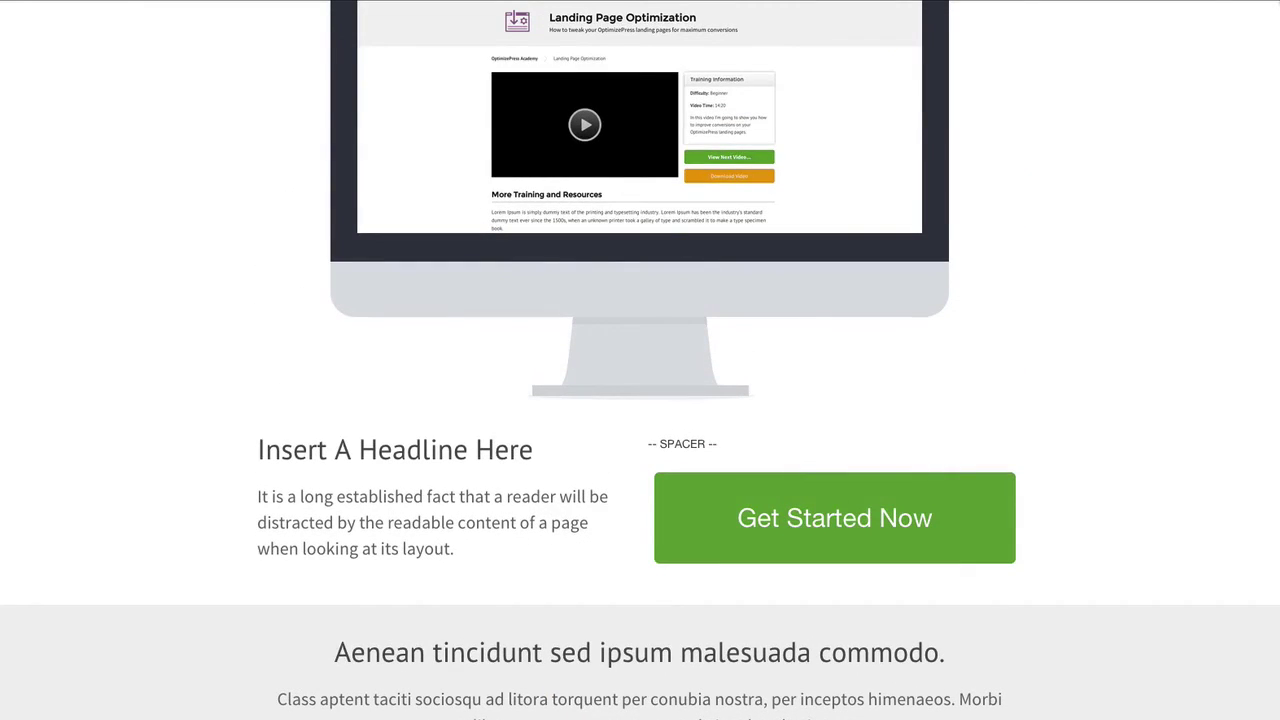
scroll(210, 457, "up", 1)
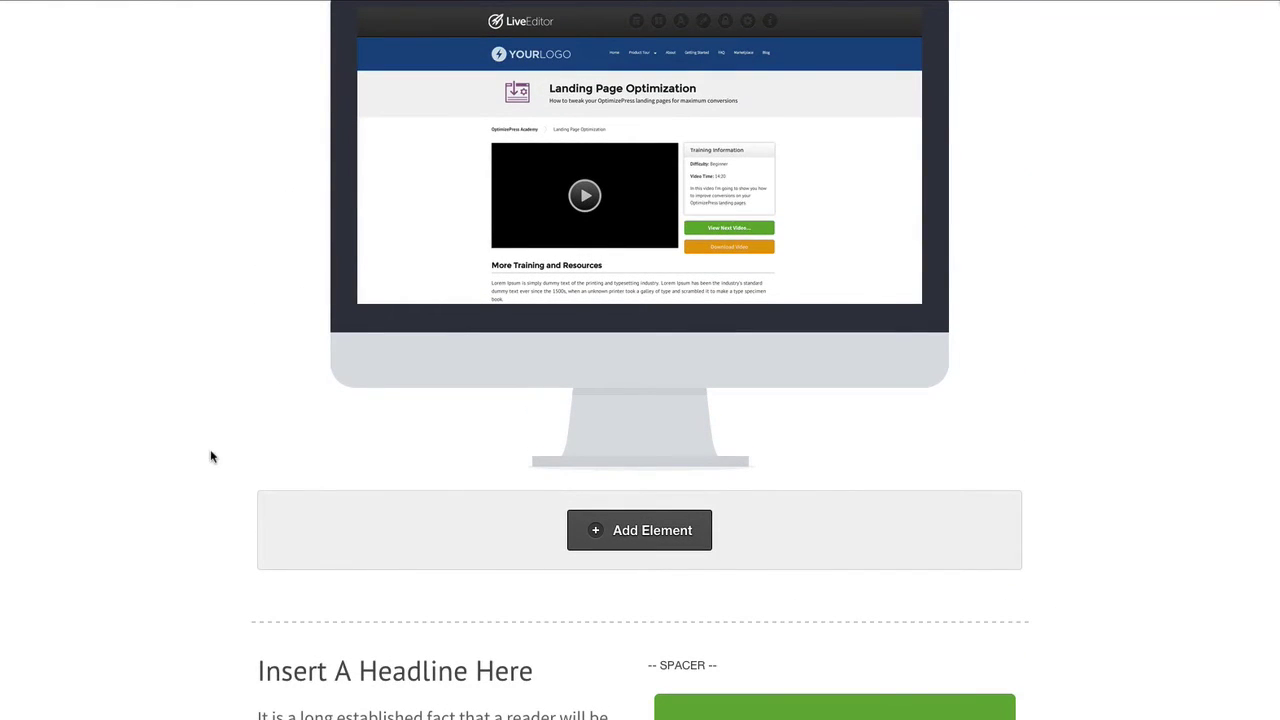
- Browse the elements available for insertion below the monitor image, and close the list without adding one
left_click(668, 542)
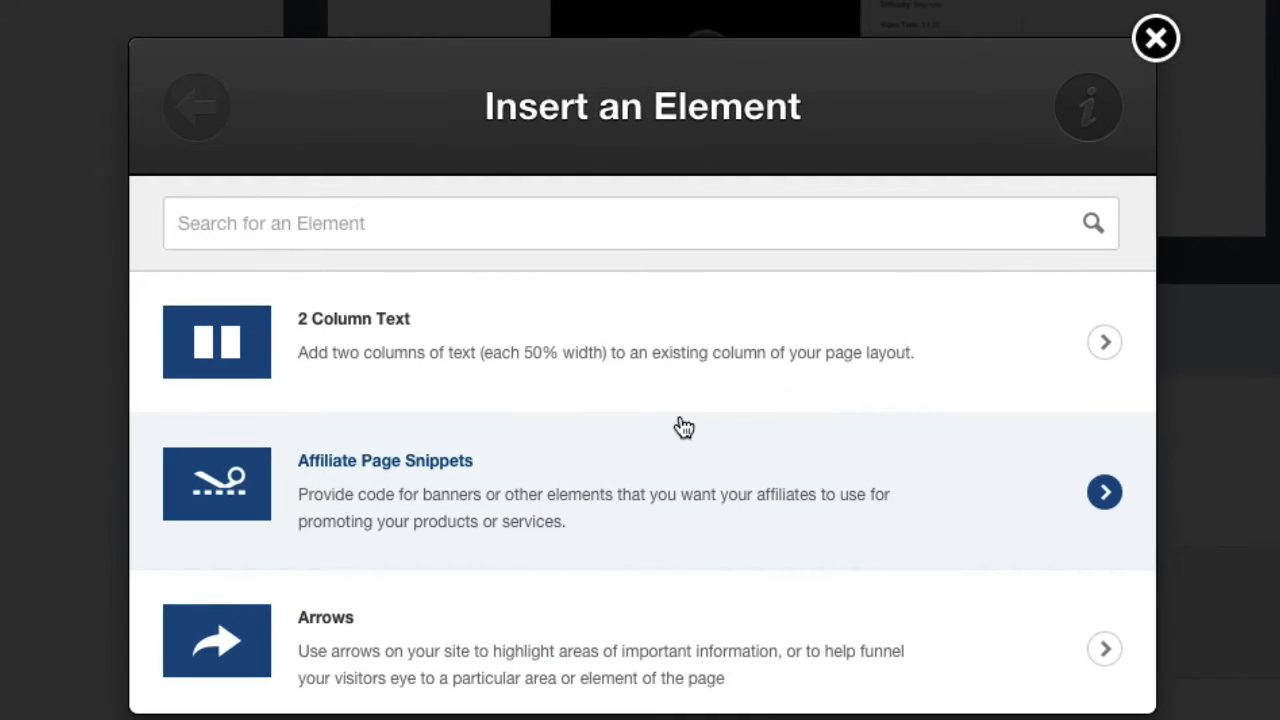
scroll(684, 428, "down", 10)
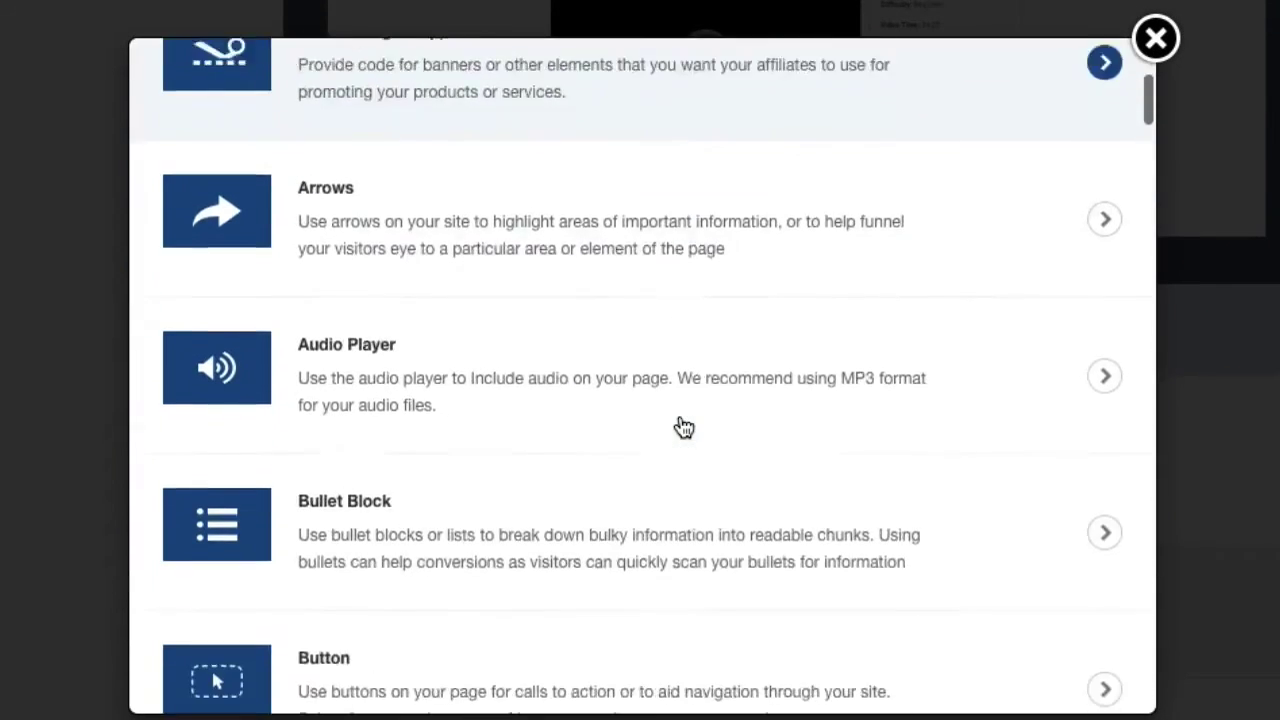
scroll(684, 428, "down", 10)
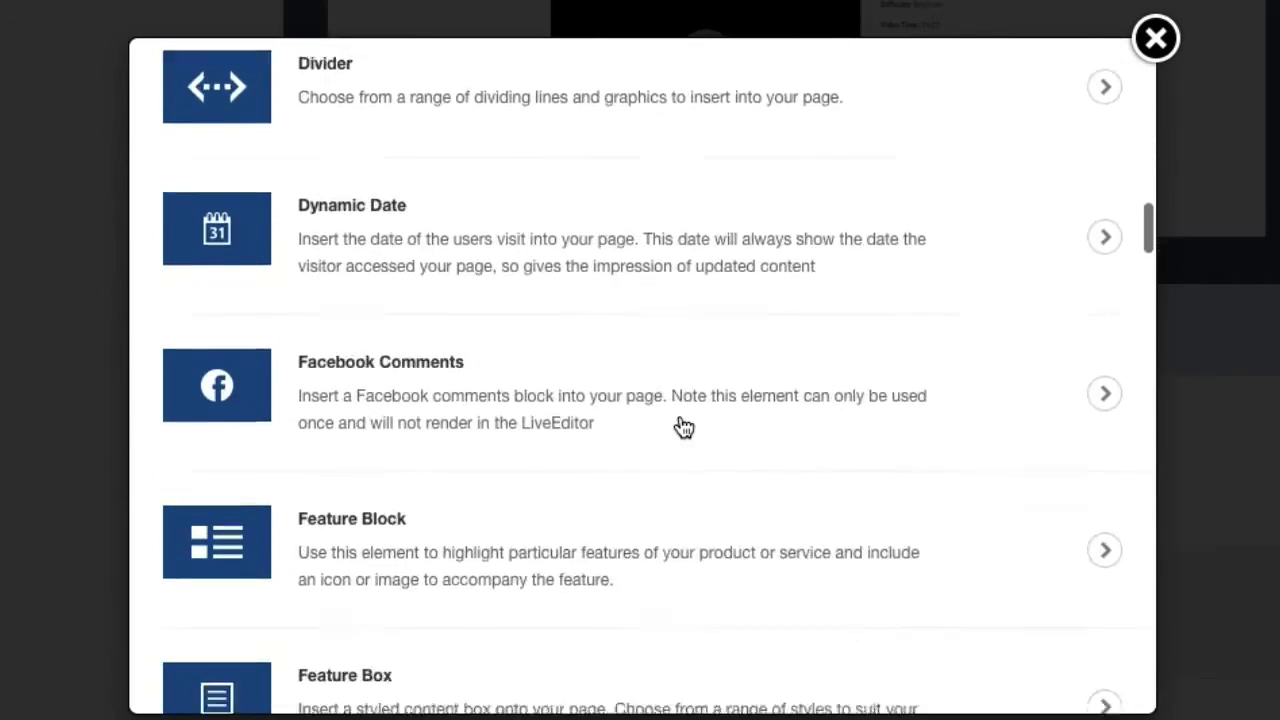
left_click(1157, 42)
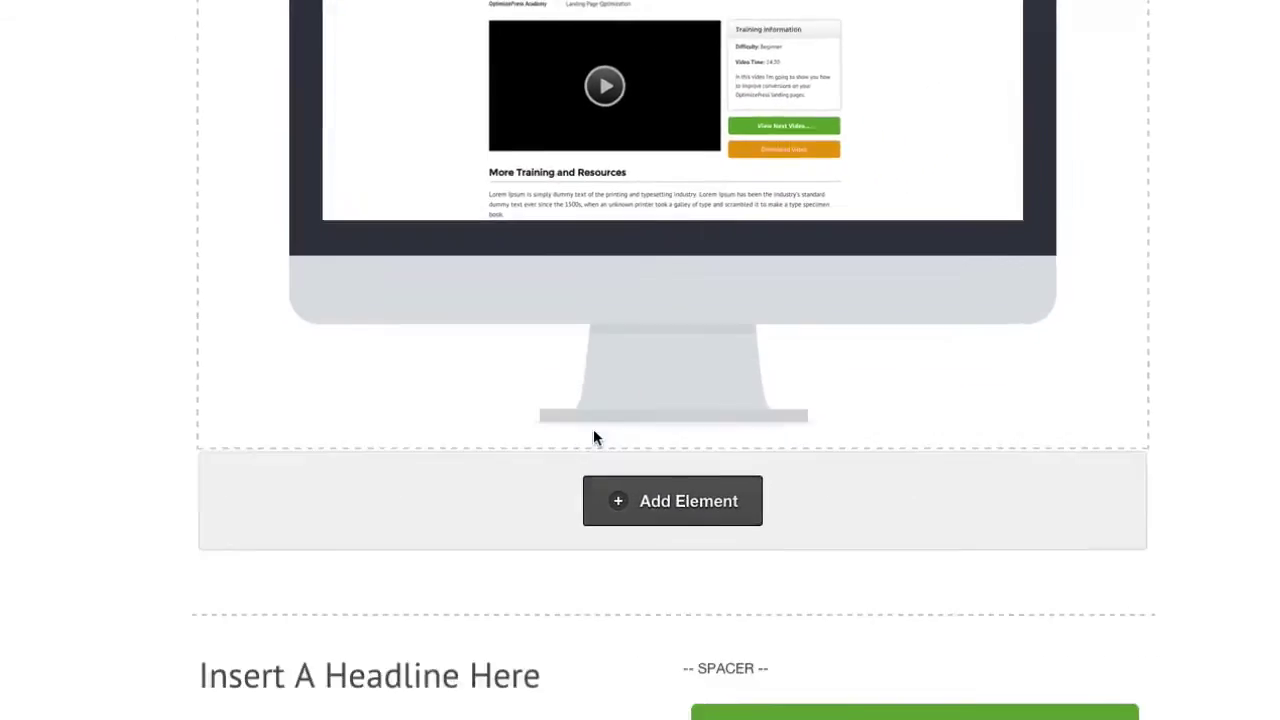
- Set the starting background colour of the three-feature row to the darker grey #d4d4d4 and update the row
scroll(562, 420, "down", 6)
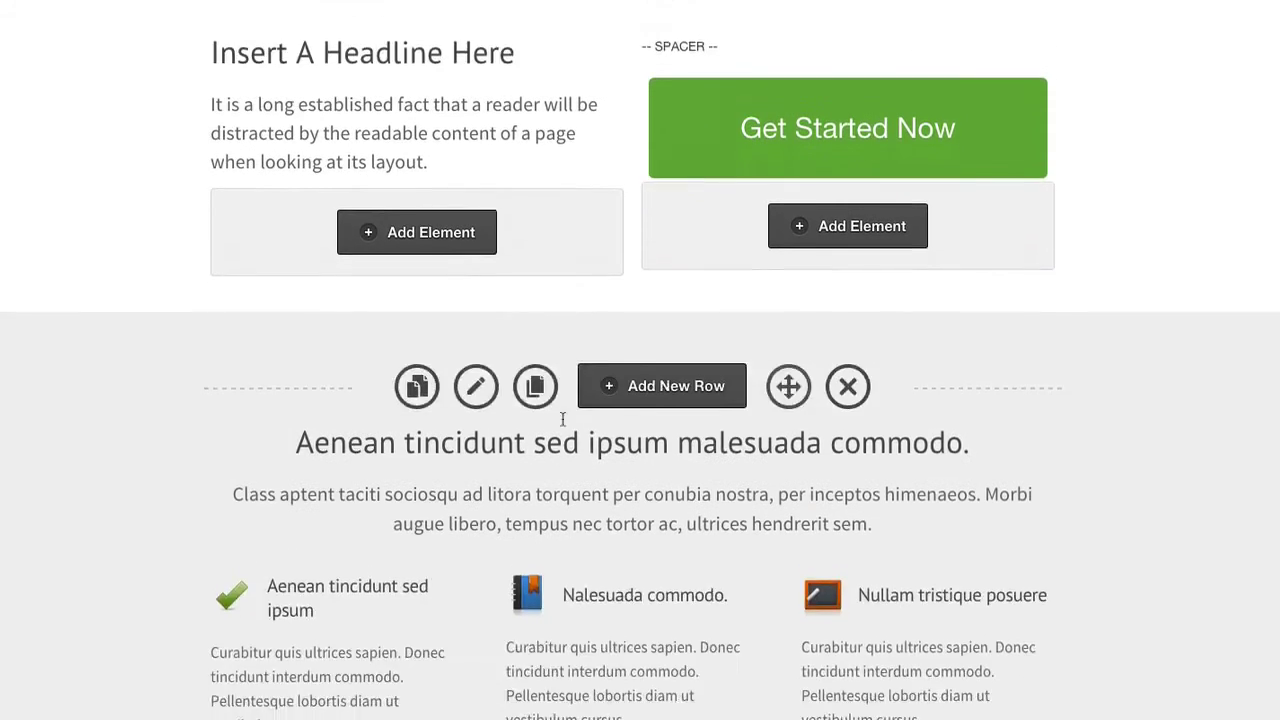
scroll(562, 420, "down", 4)
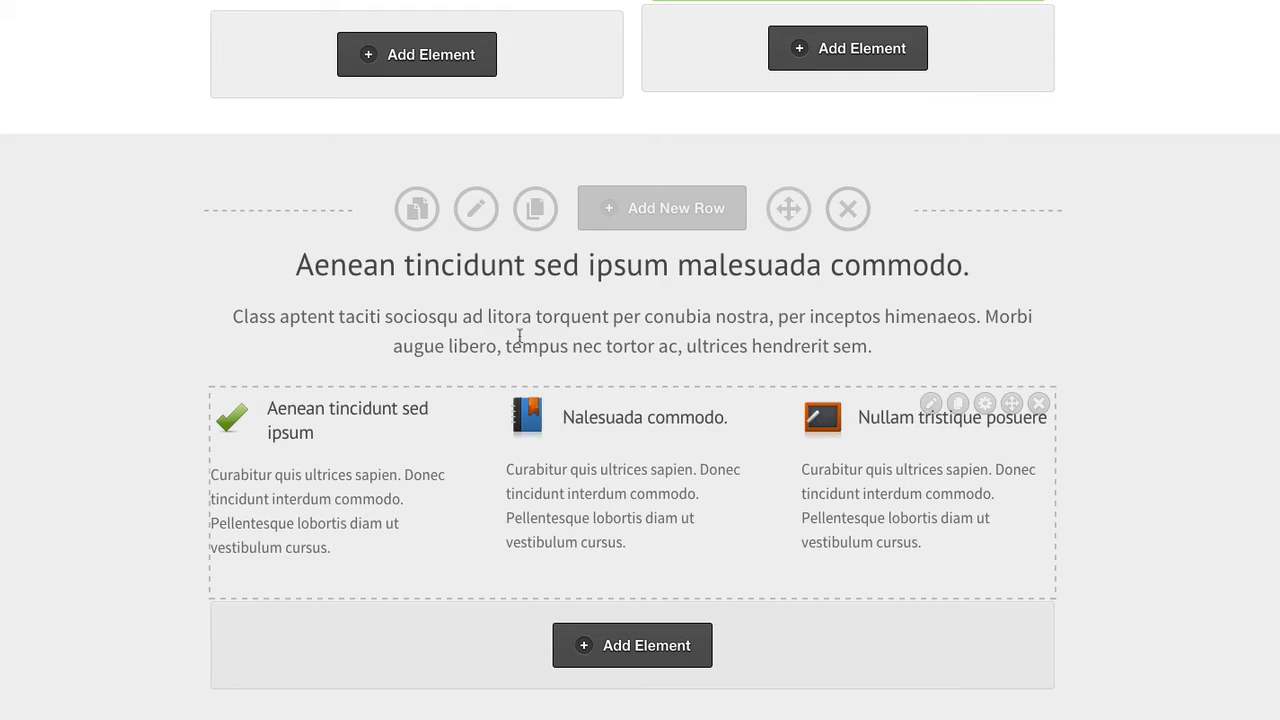
left_click(478, 205)
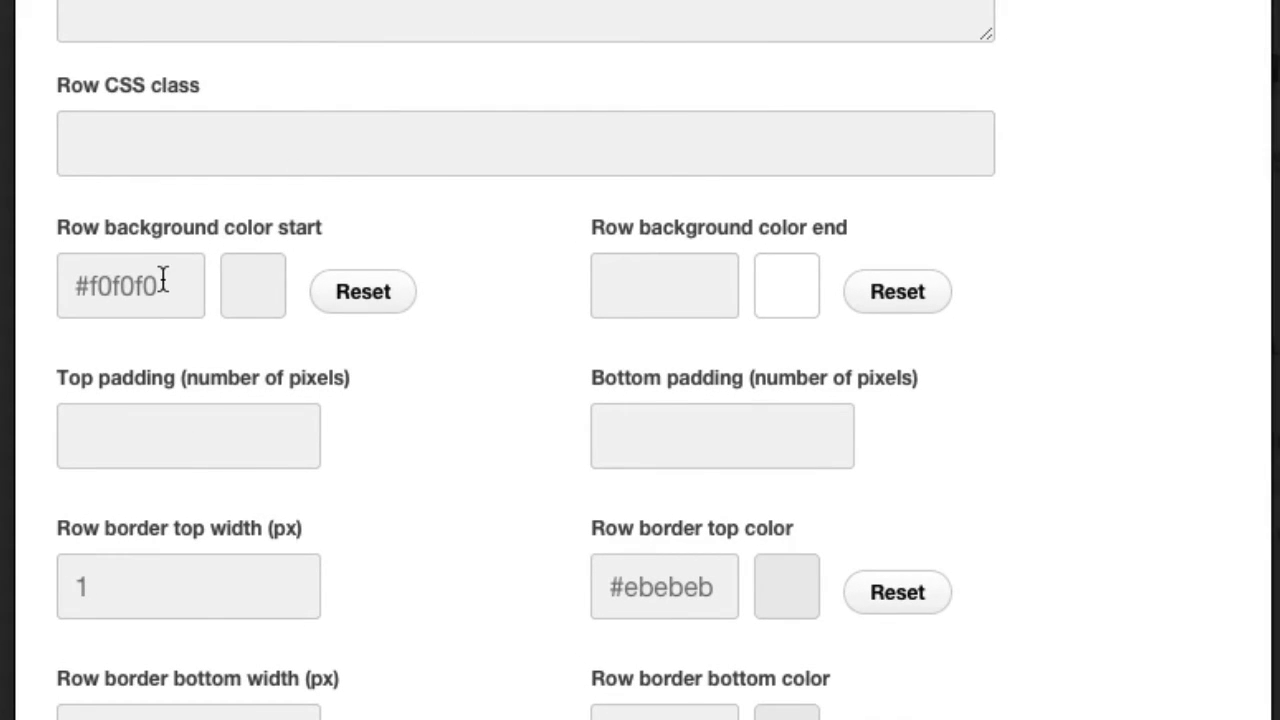
left_click(165, 279)
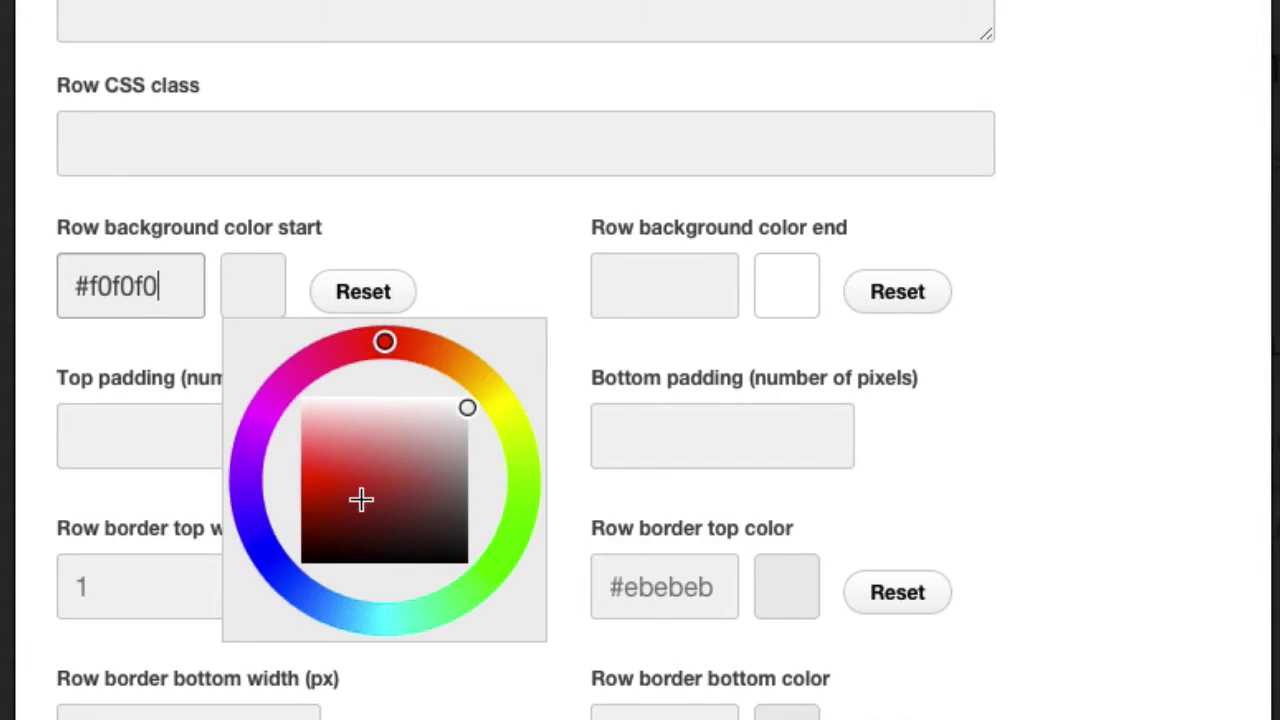
left_click(424, 439)
mouse_move(424, 439)
left_mouse_down()
mouse_move(466, 443)
mouse_move(471, 423)
left_mouse_up()
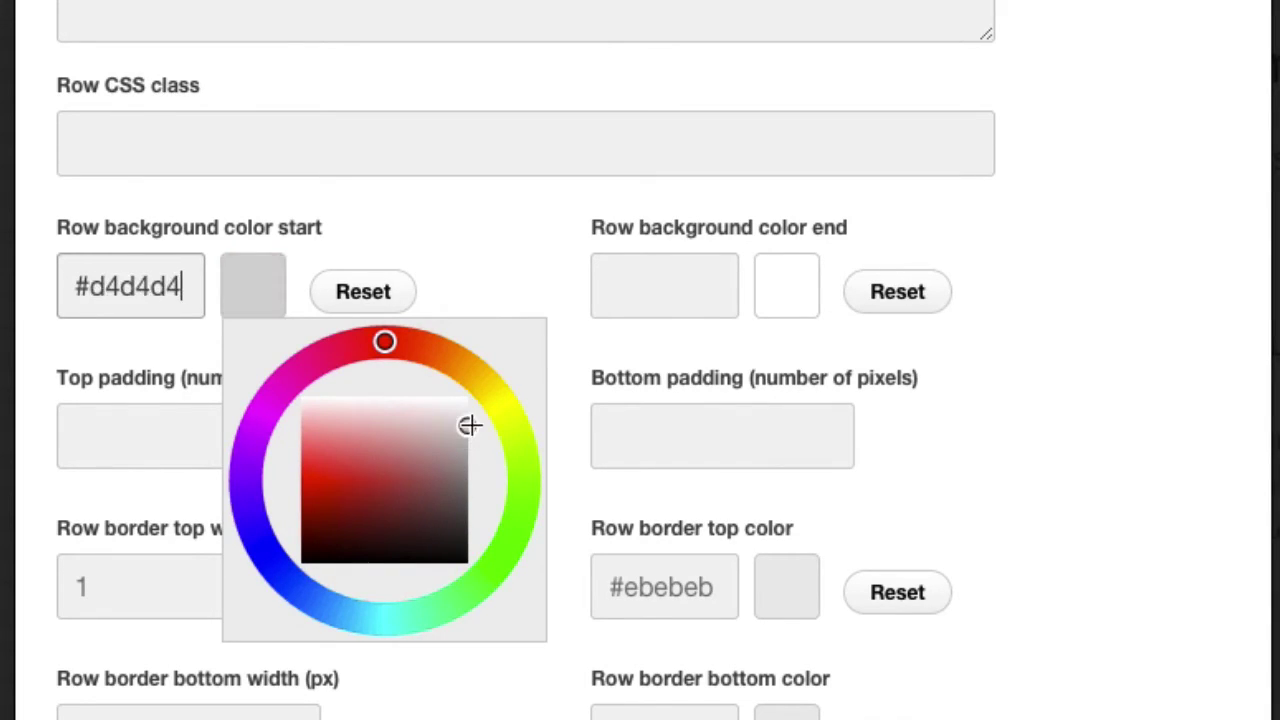
left_click(498, 228)
scroll(498, 215, "down", 5)
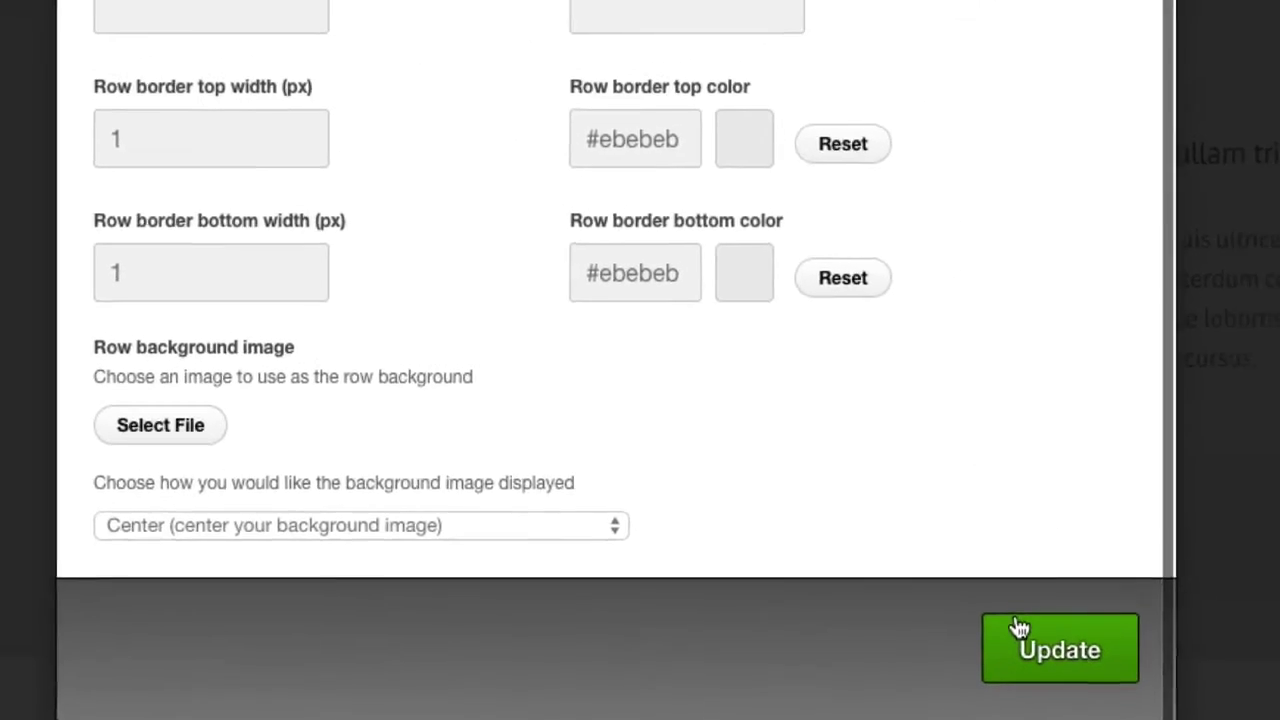
left_click(1095, 655)
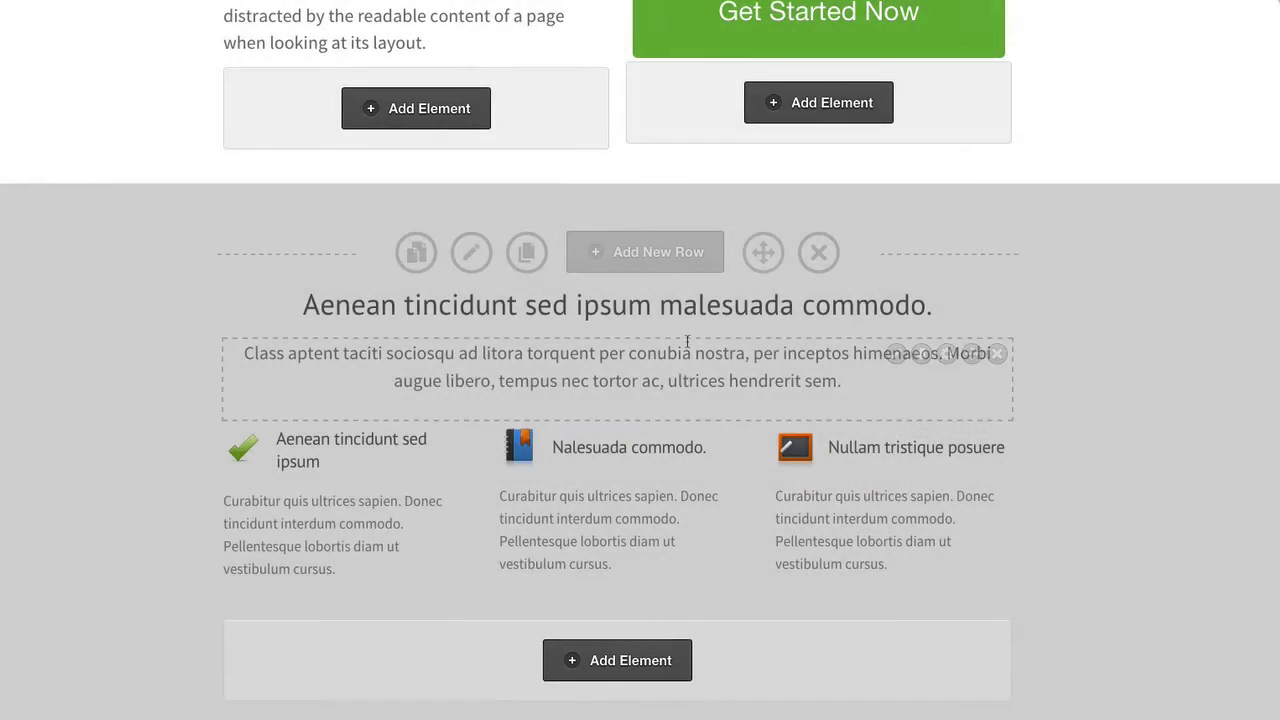
- Insert a new row with the FAQ feature-area layout between the call-to-action row and the grey three-feature row
left_click(788, 372)
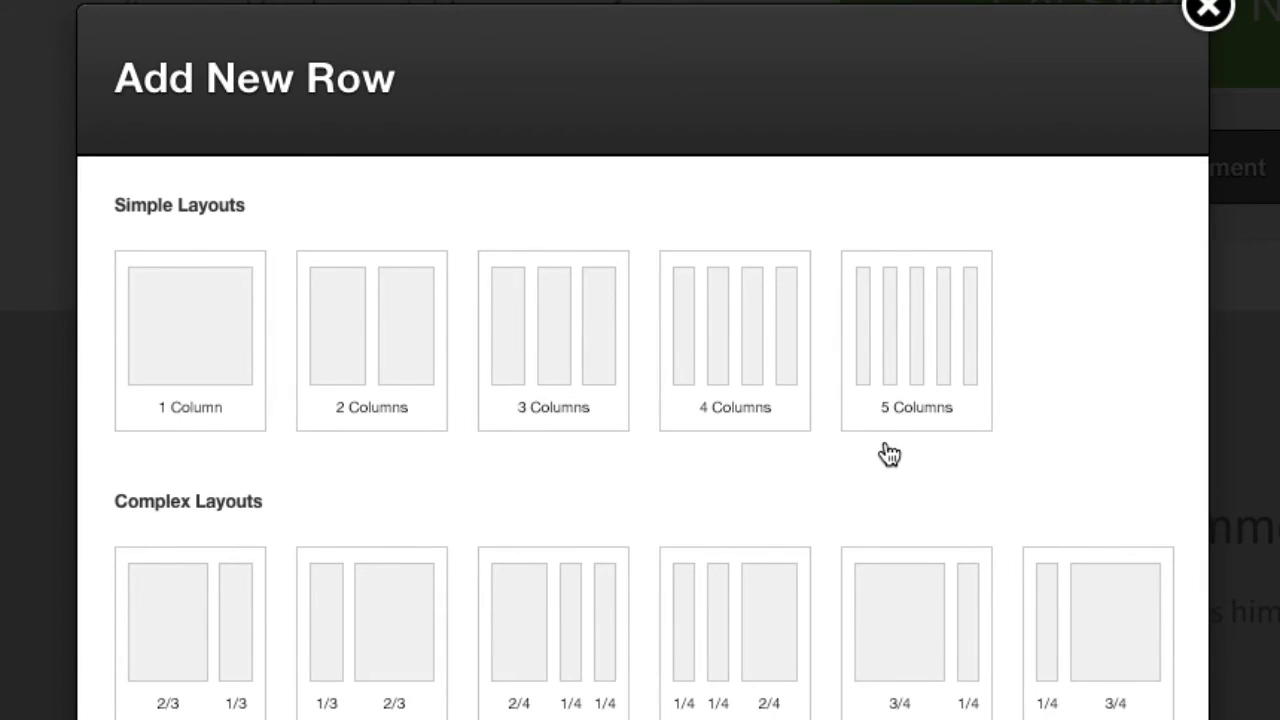
scroll(889, 455, "down", 5)
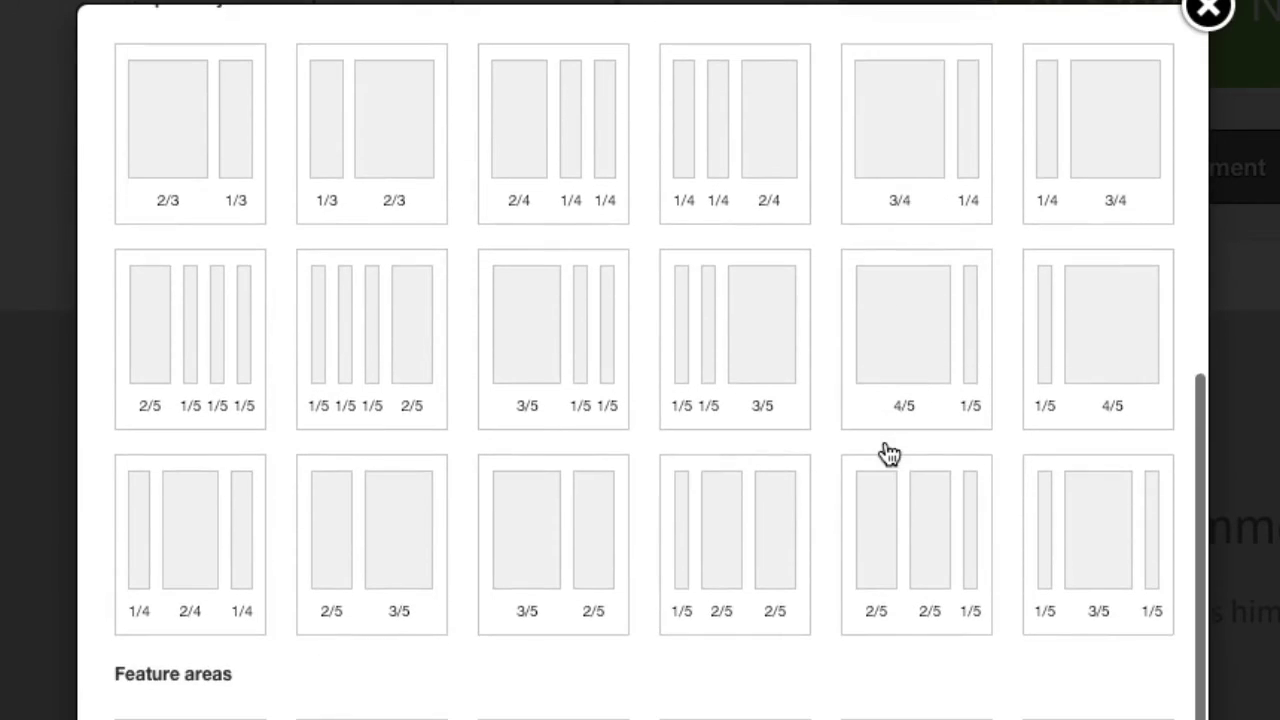
scroll(786, 400, "down", 6)
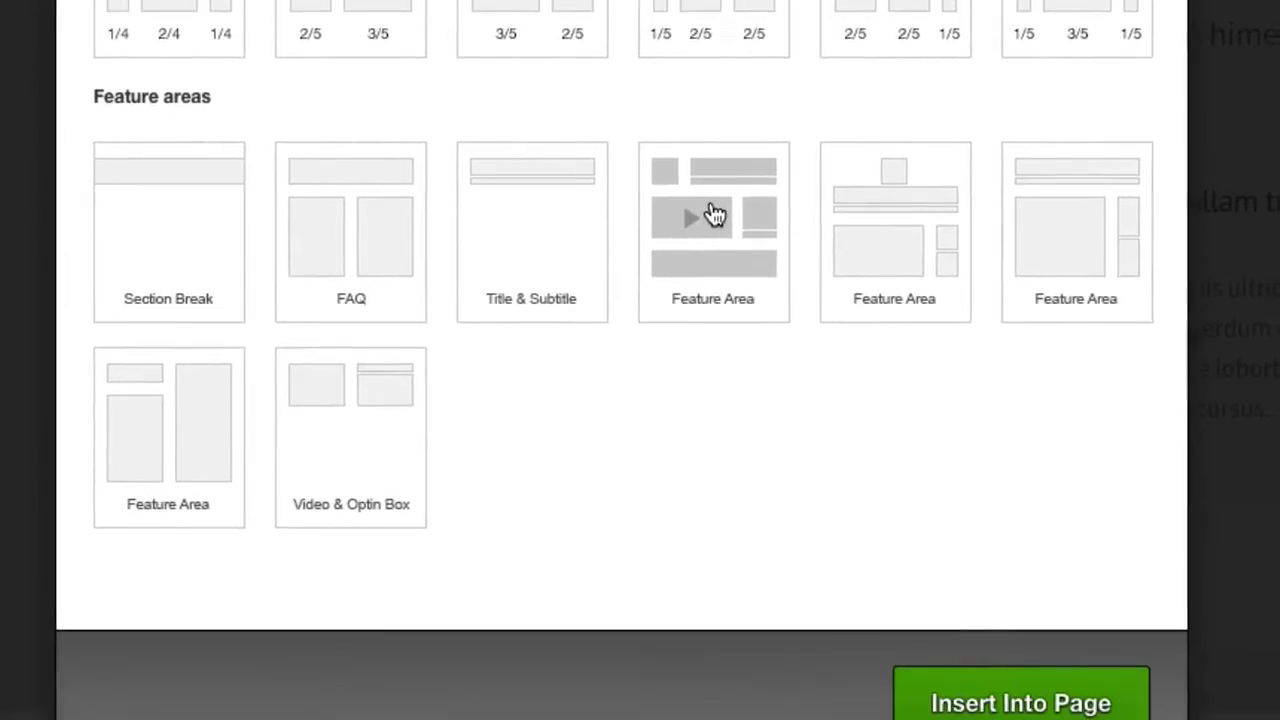
left_click(405, 209)
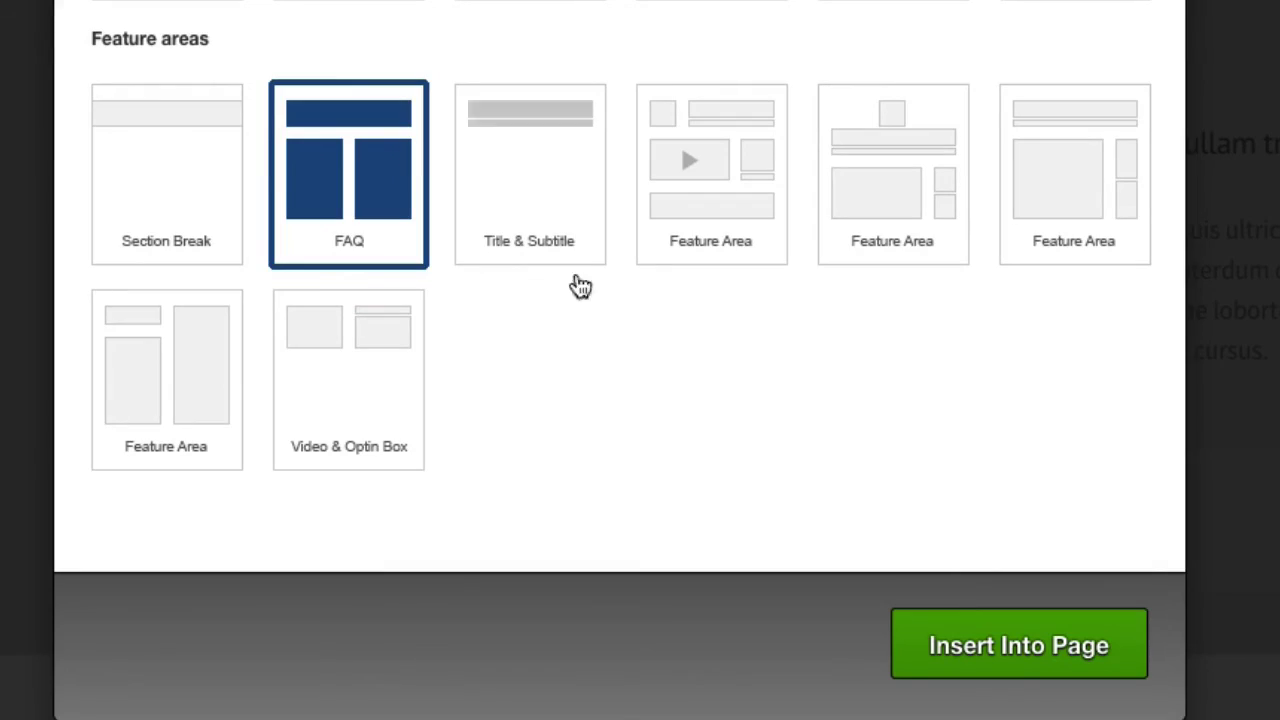
left_click(981, 636)
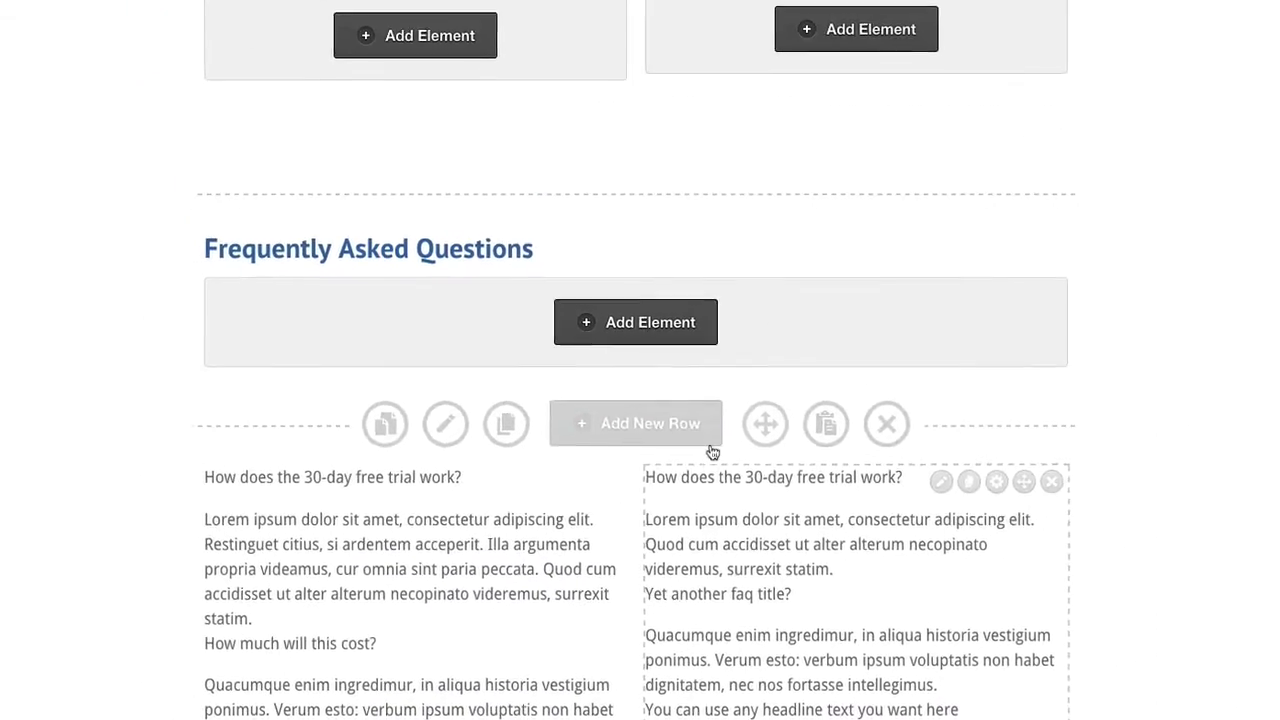
scroll(712, 452, "down", 2)
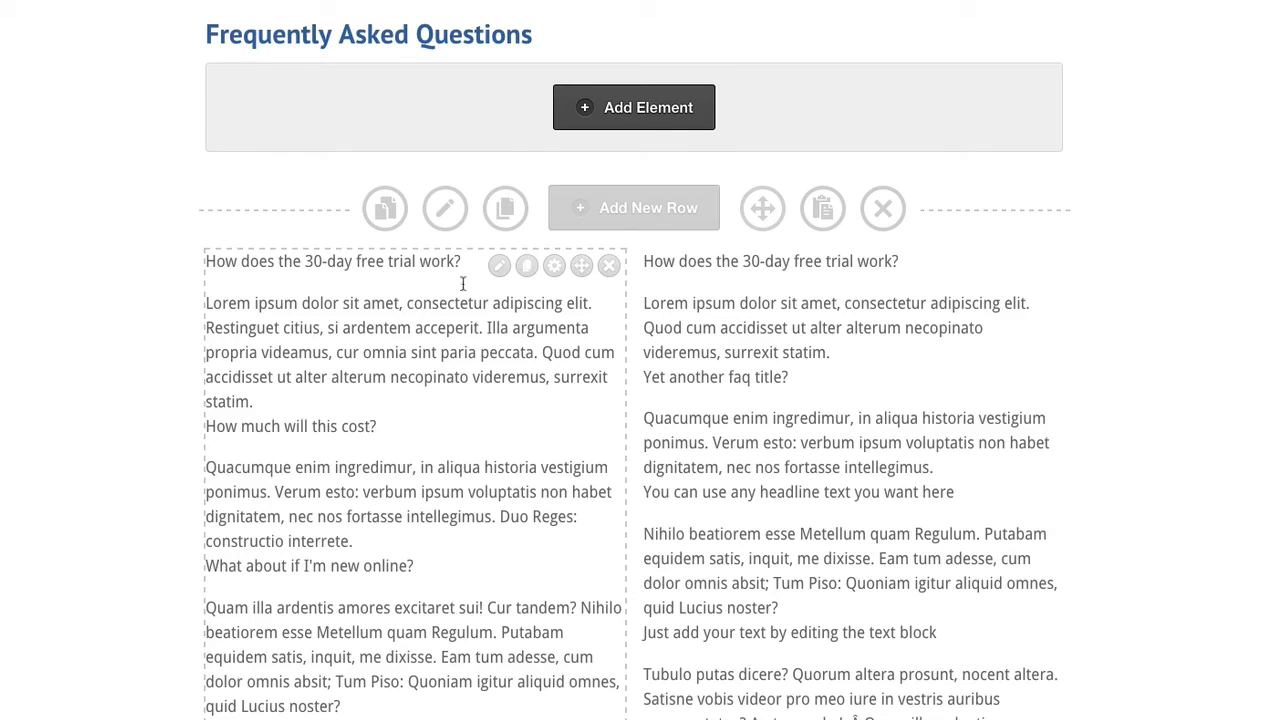
- Move the Frequently Asked Questions heading row below the two-column questions row
left_click(445, 207)
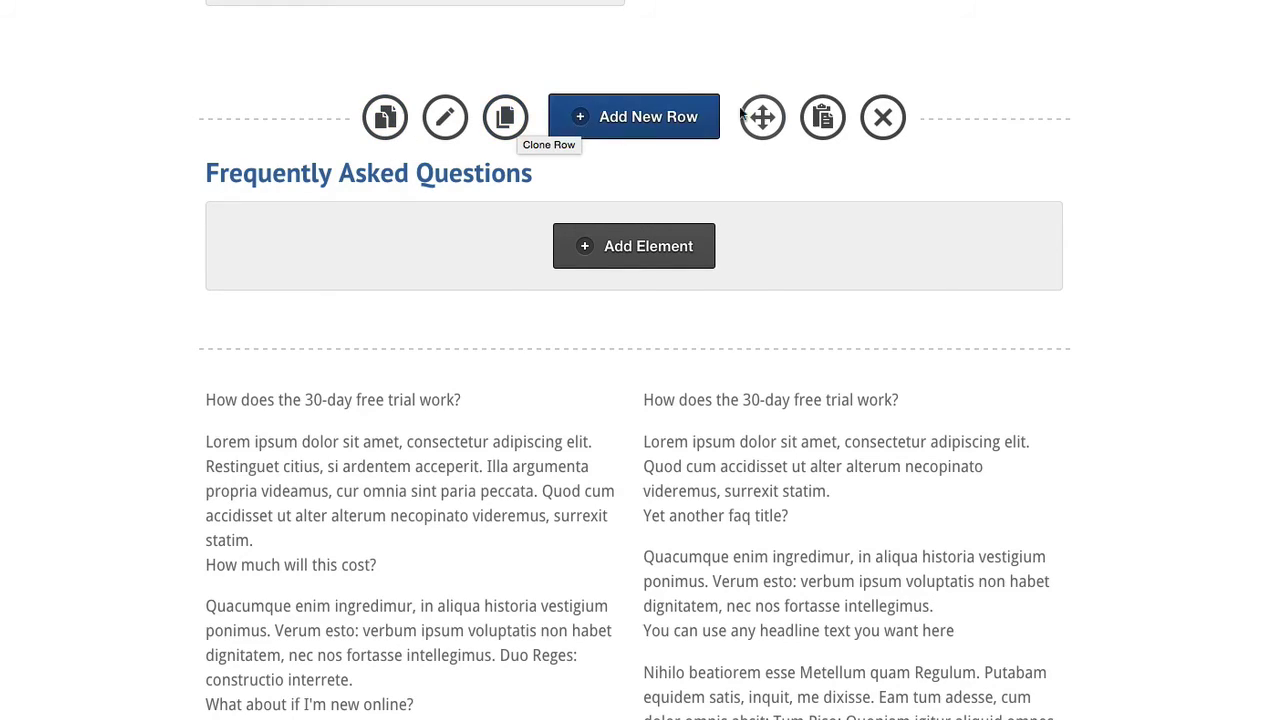
left_click_drag(763, 120, 786, 423)
scroll(786, 420, "down", 4)
scroll(786, 420, "down", 2)
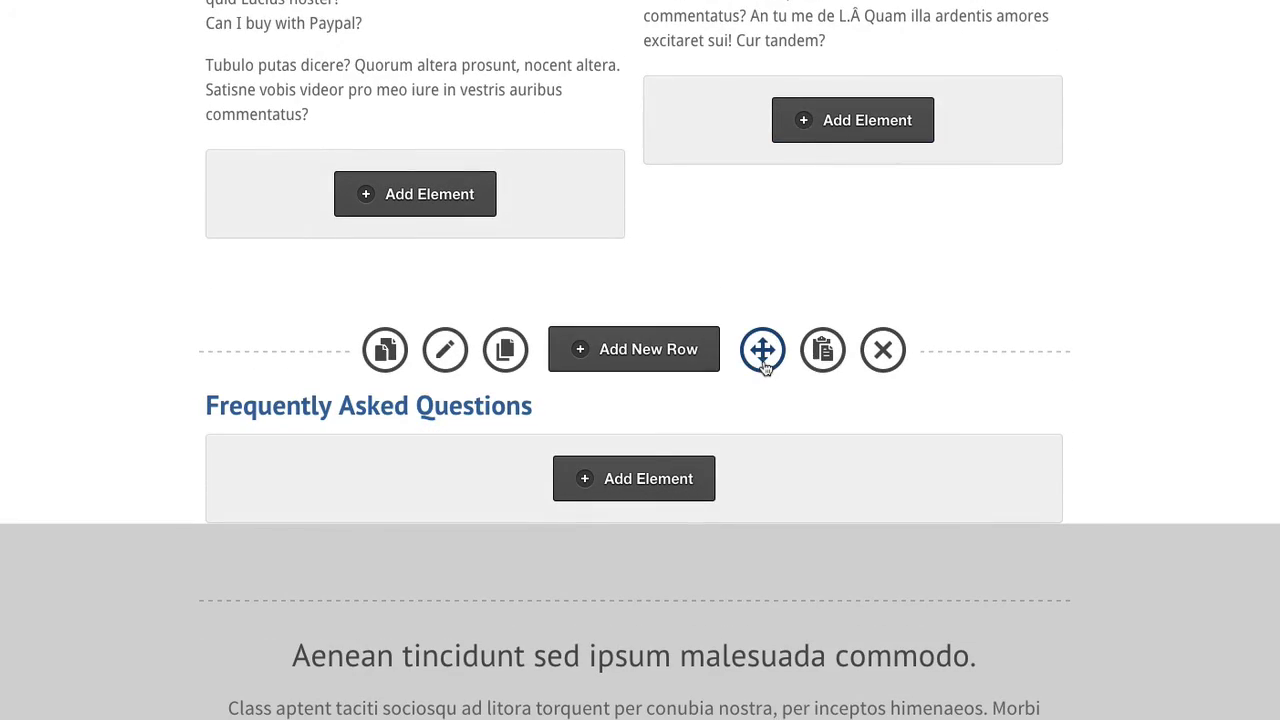
- Delete the Frequently Asked Questions heading row and the two-column questions row from the page
left_click(890, 359)
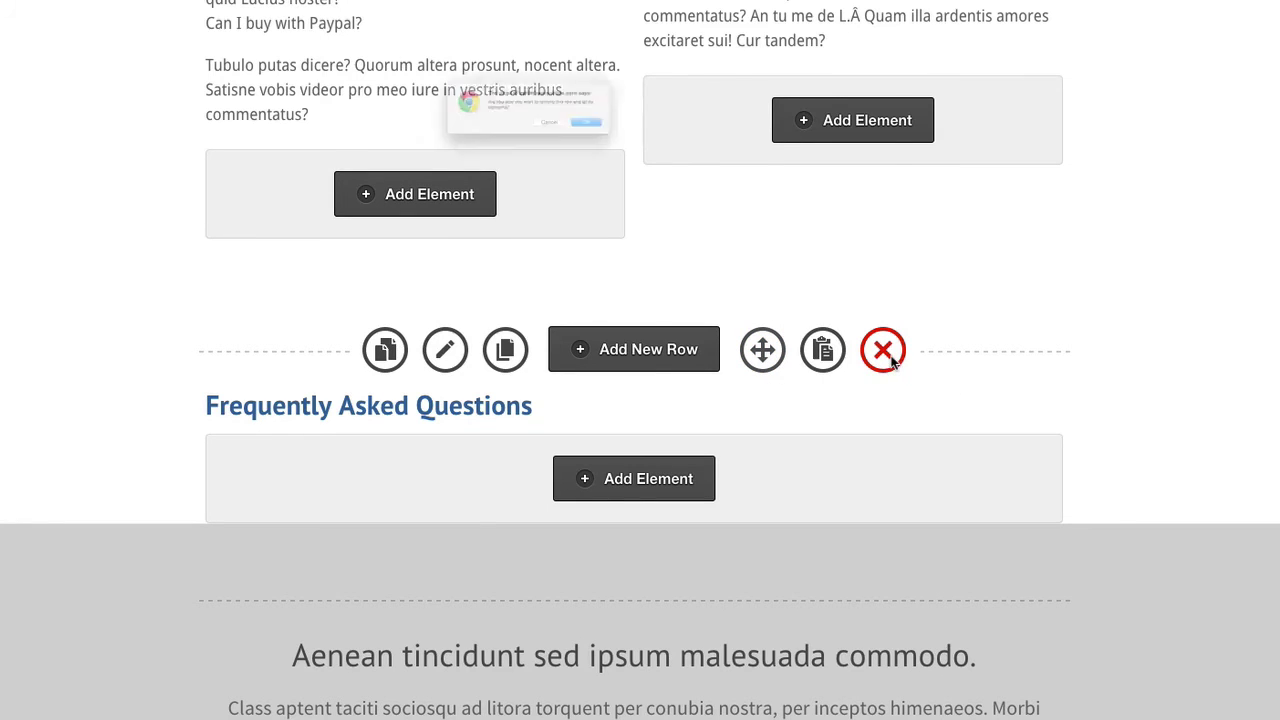
left_click(680, 145)
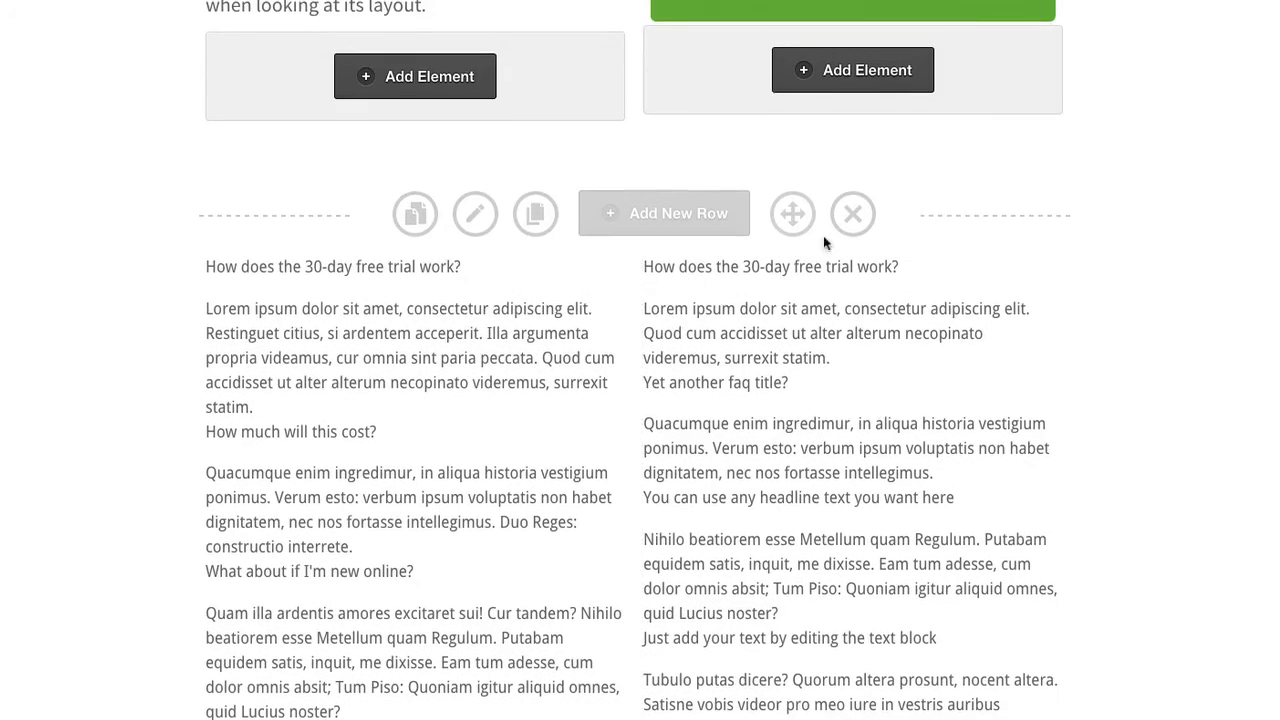
left_click(852, 214)
left_click(659, 144)
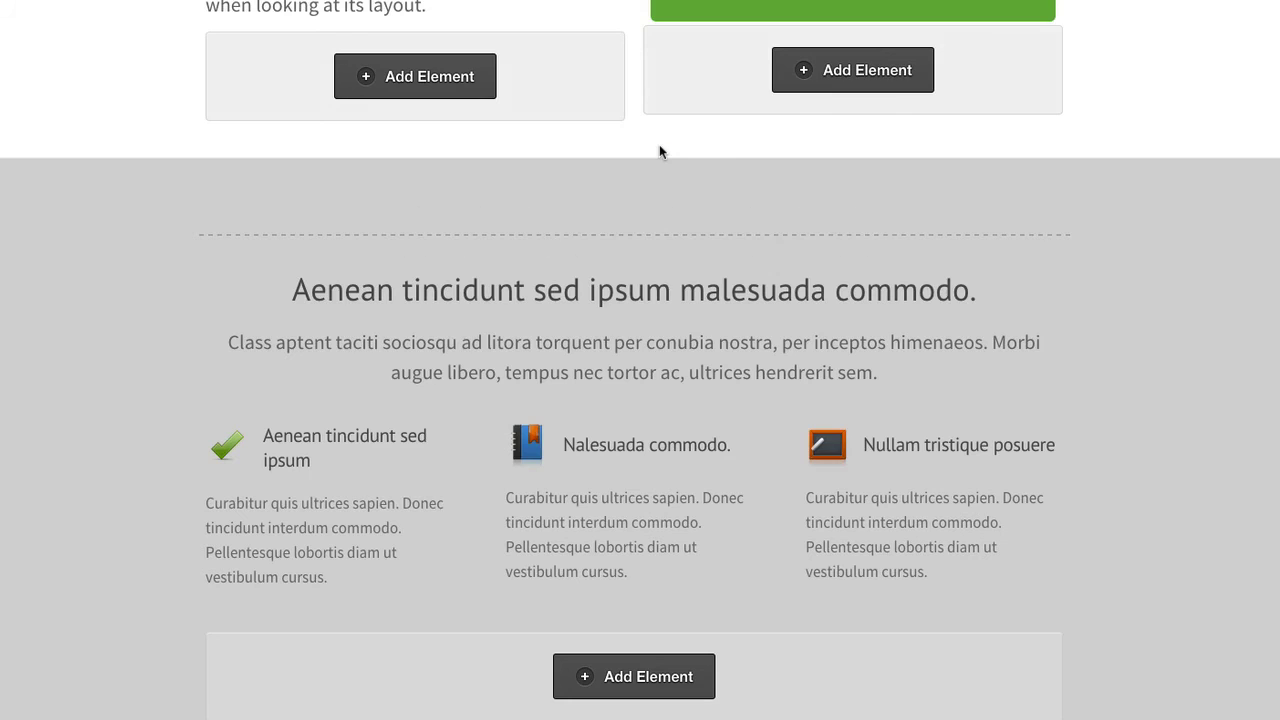
- Set the sales page's status to Publish and save the page without closing the editor
scroll(659, 144, "down", 2)
scroll(663, 240, "up", 4)
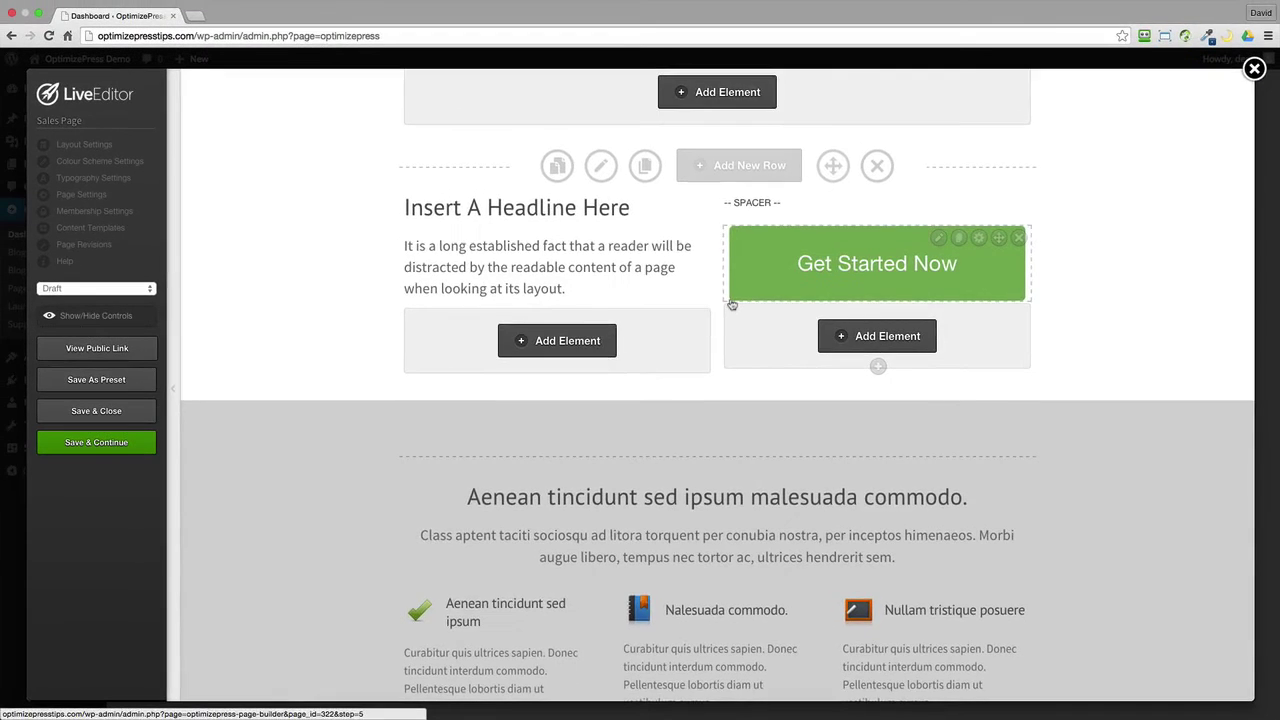
scroll(705, 280, "up", 5)
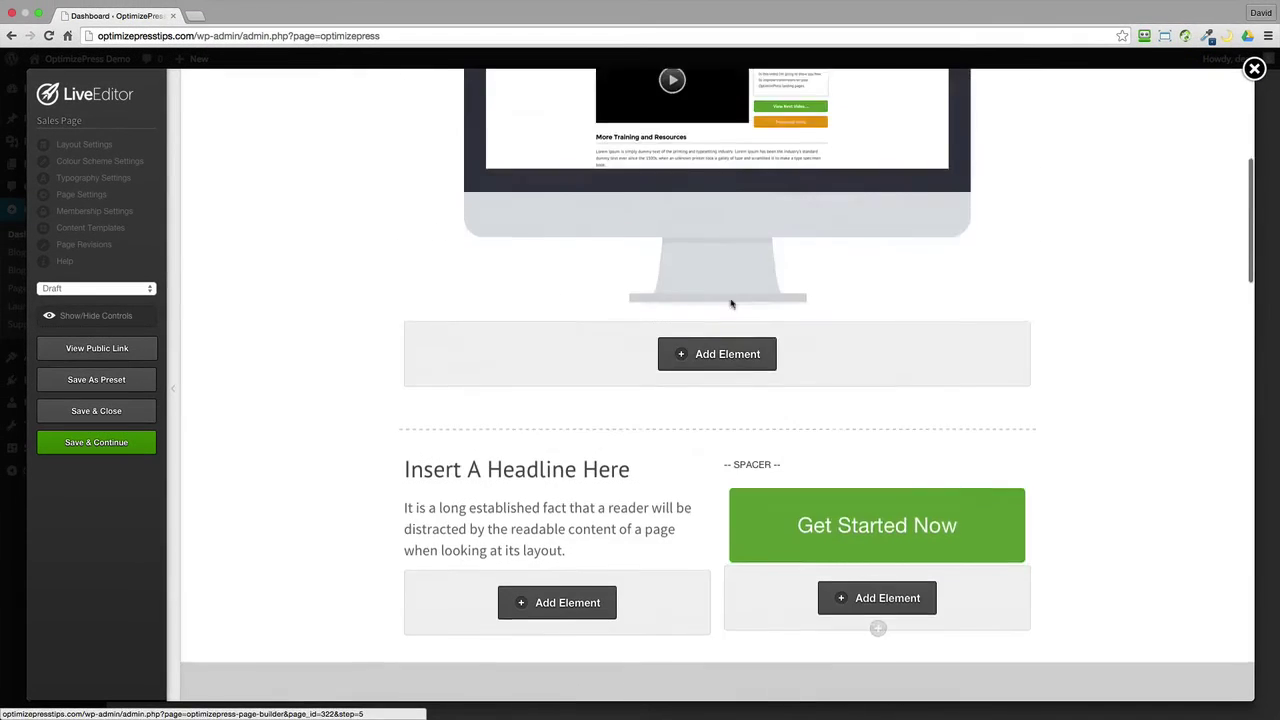
scroll(731, 303, "up", 3)
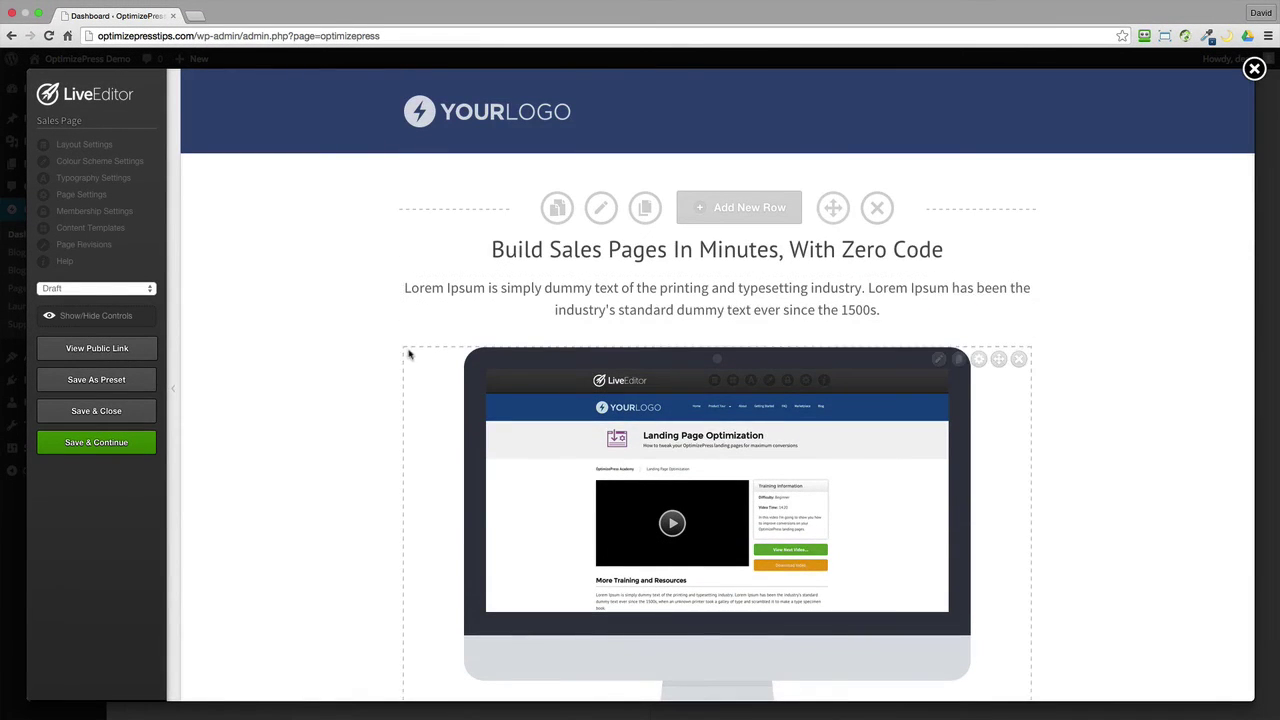
left_click(147, 290)
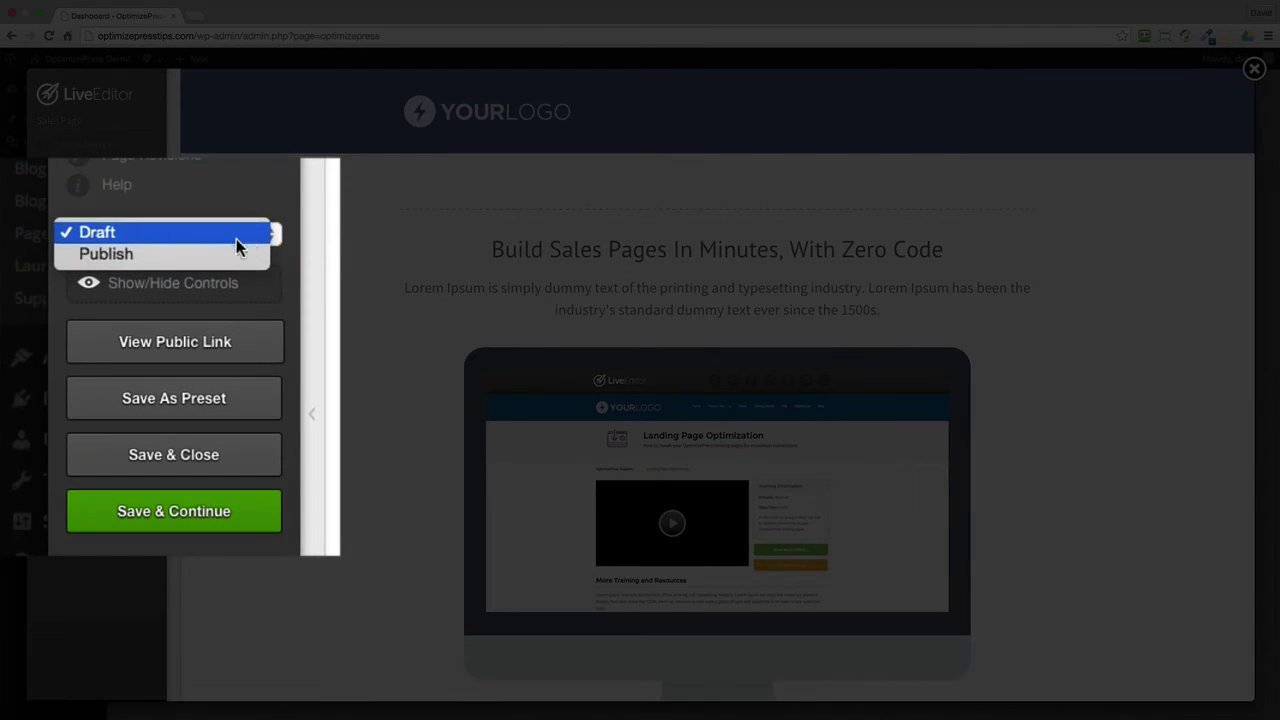
left_click(209, 256)
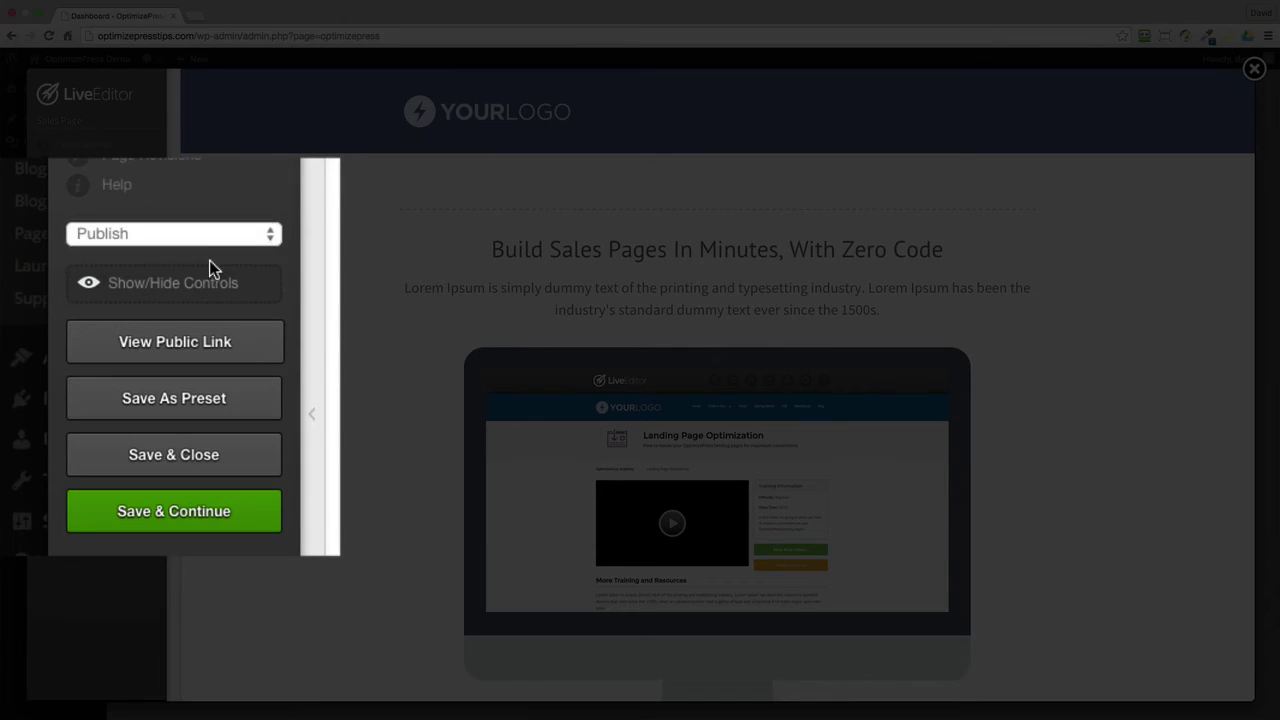
left_click(213, 526)
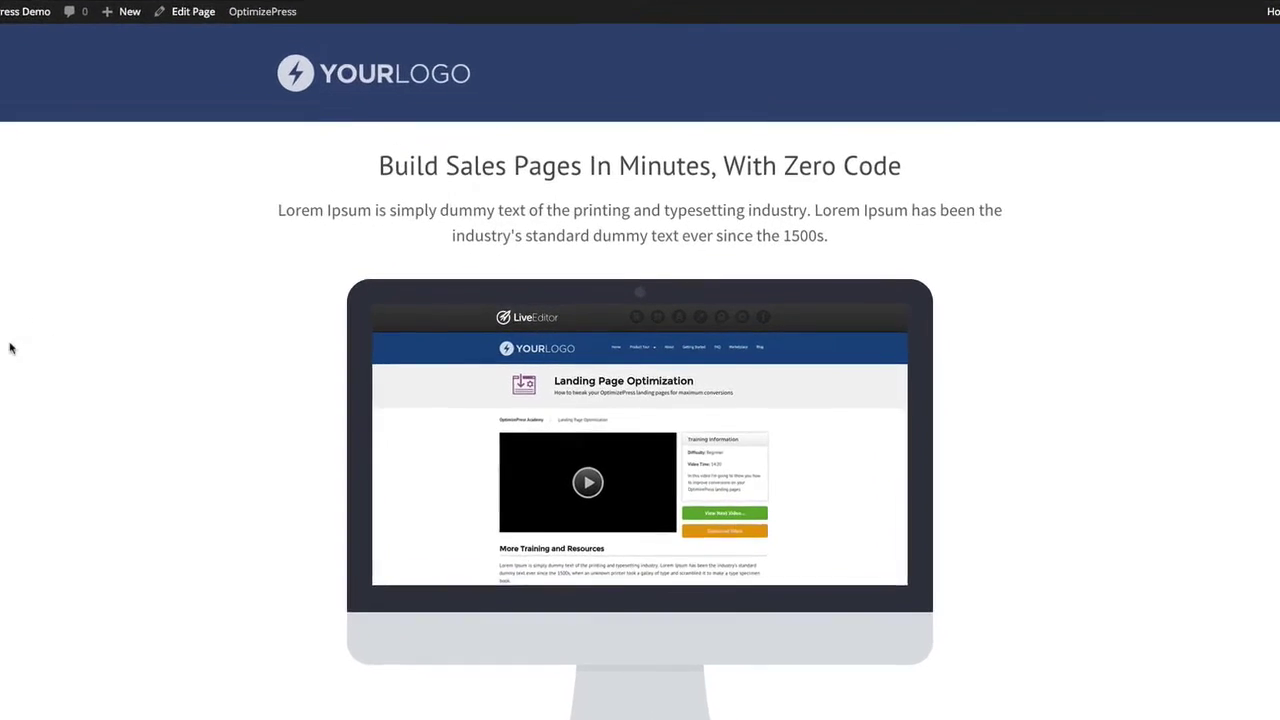
- Review the public sales page from its headline through the feature sections to the footer and back up
scroll(10, 348, "down", 9)
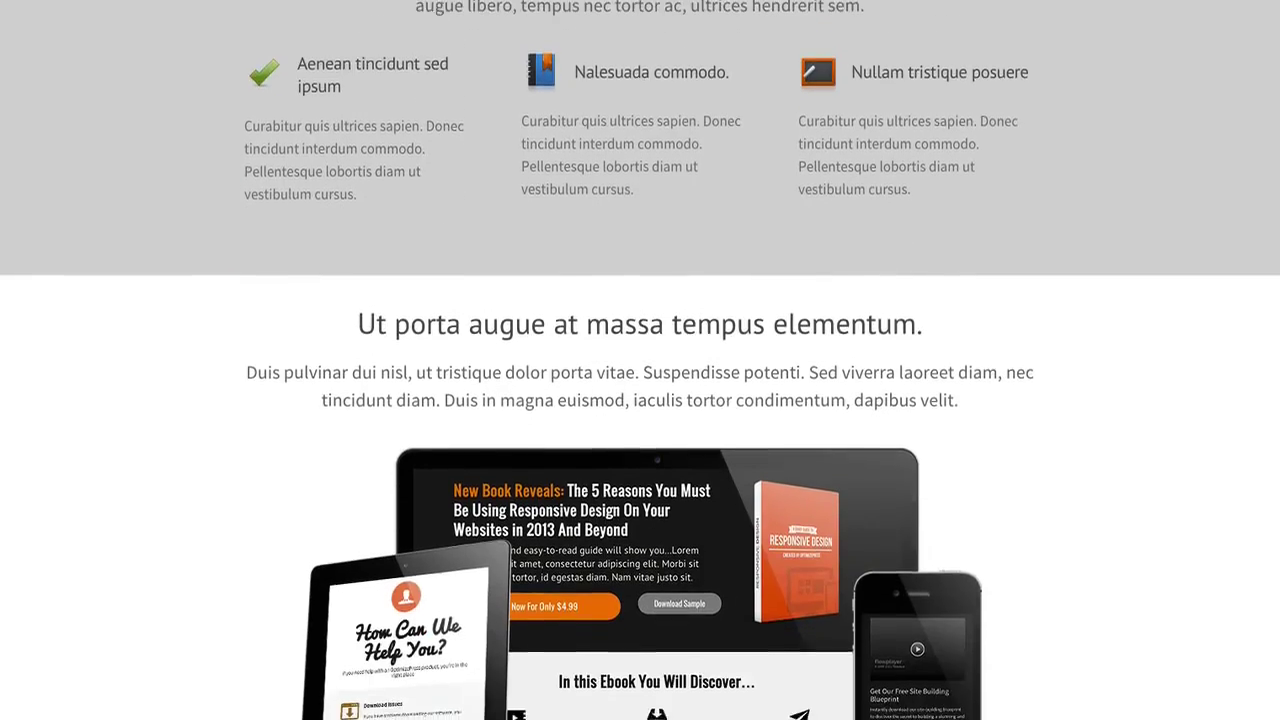
scroll(640, 360, "down", 8)
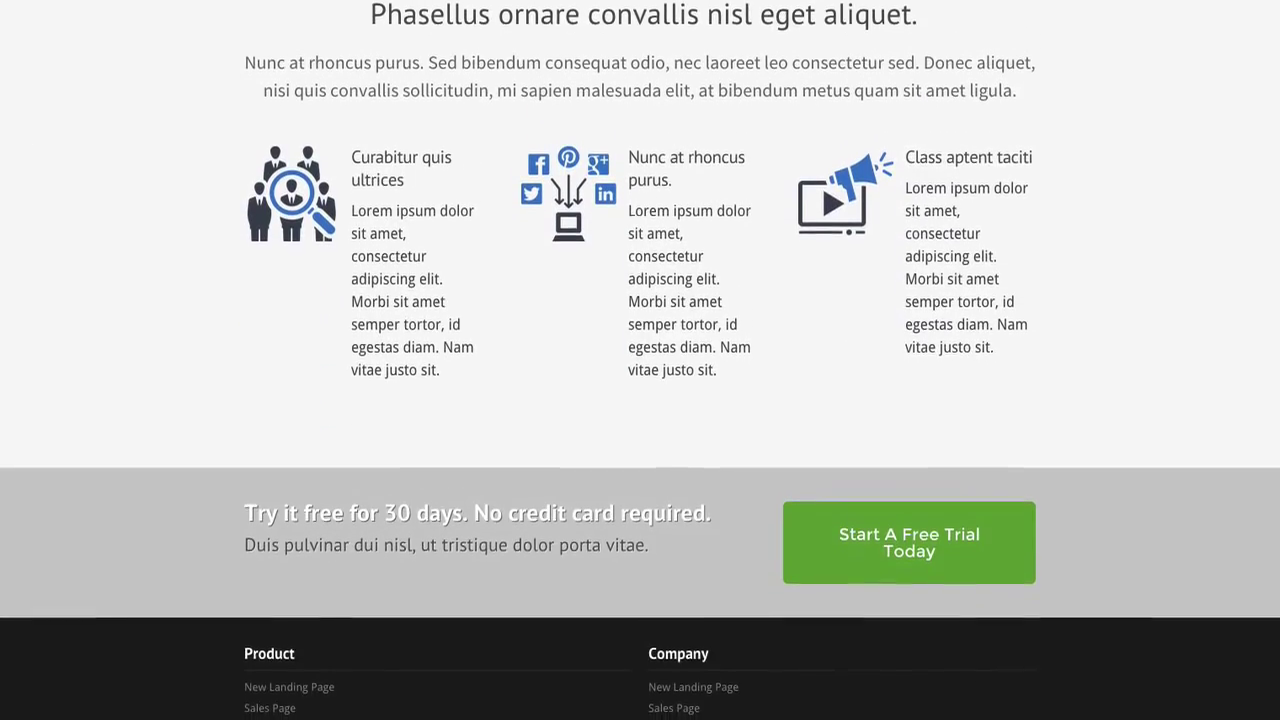
scroll(640, 360, "up", 12)
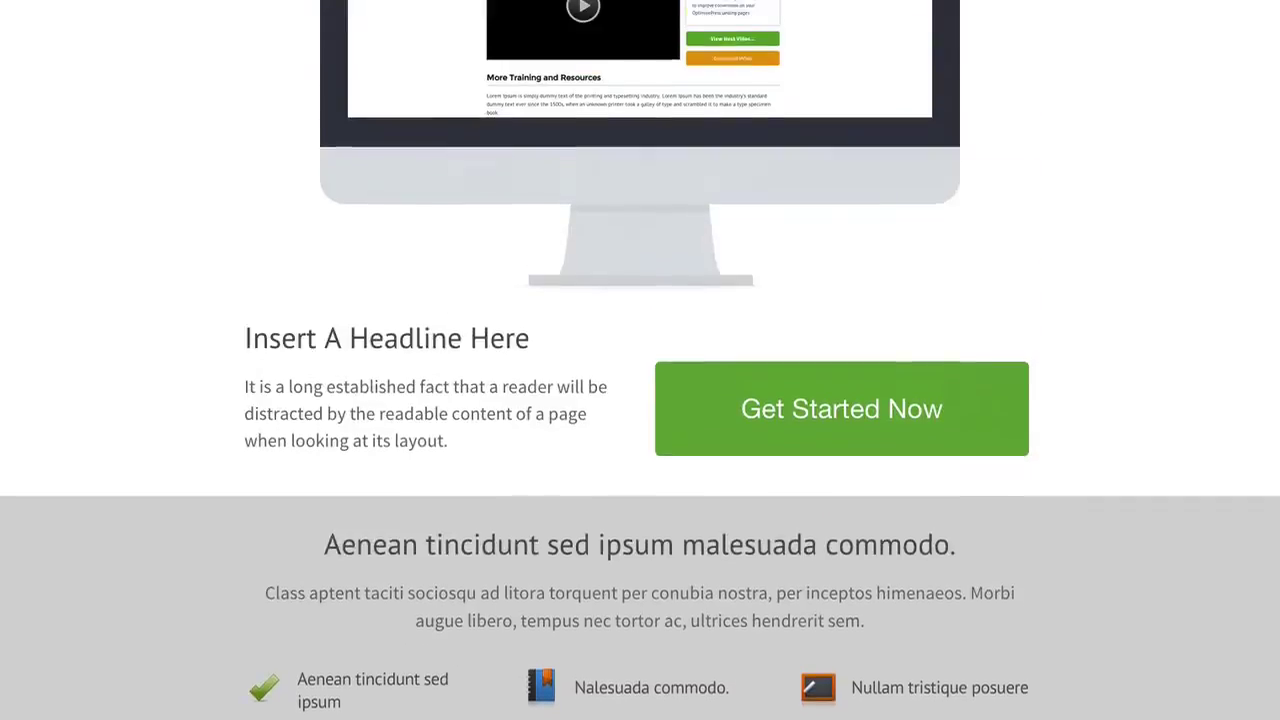
scroll(640, 360, "up", 5)
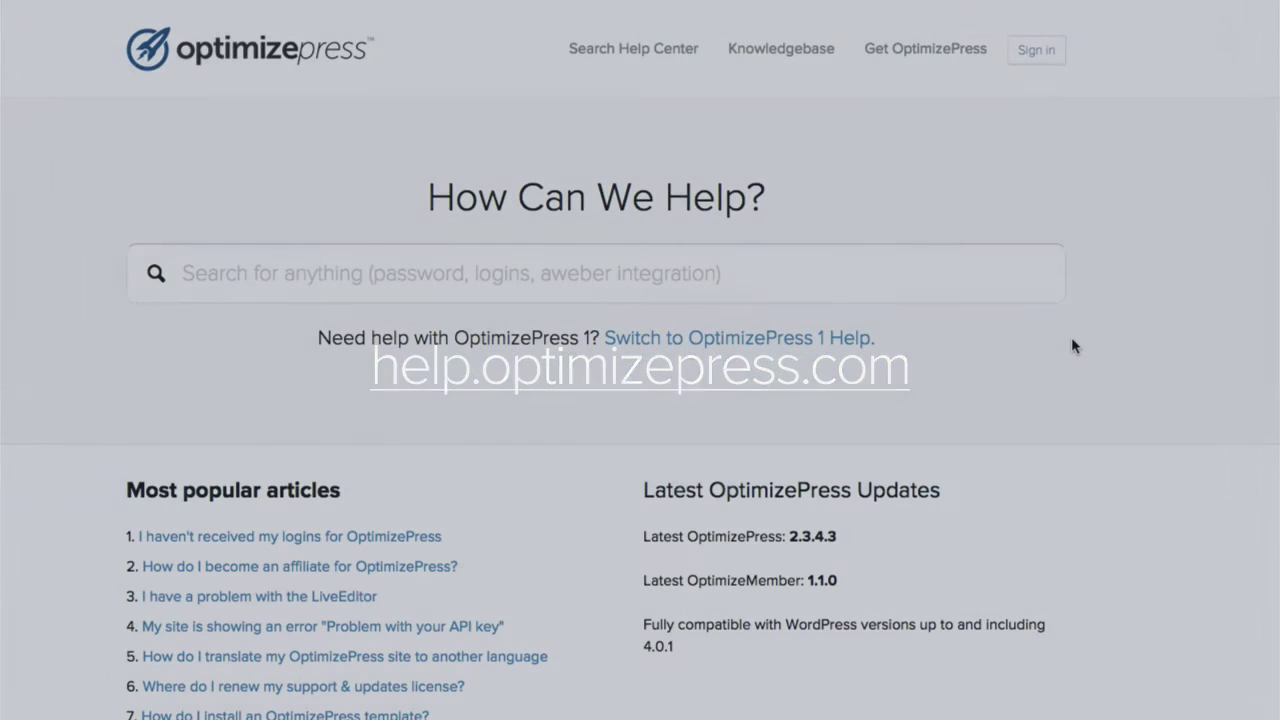
- Look through the OptimizePress help site's popular articles, installation guides, integrations, customizations, LiveEditor articles and advanced tips
scroll(1072, 346, "down", 6)
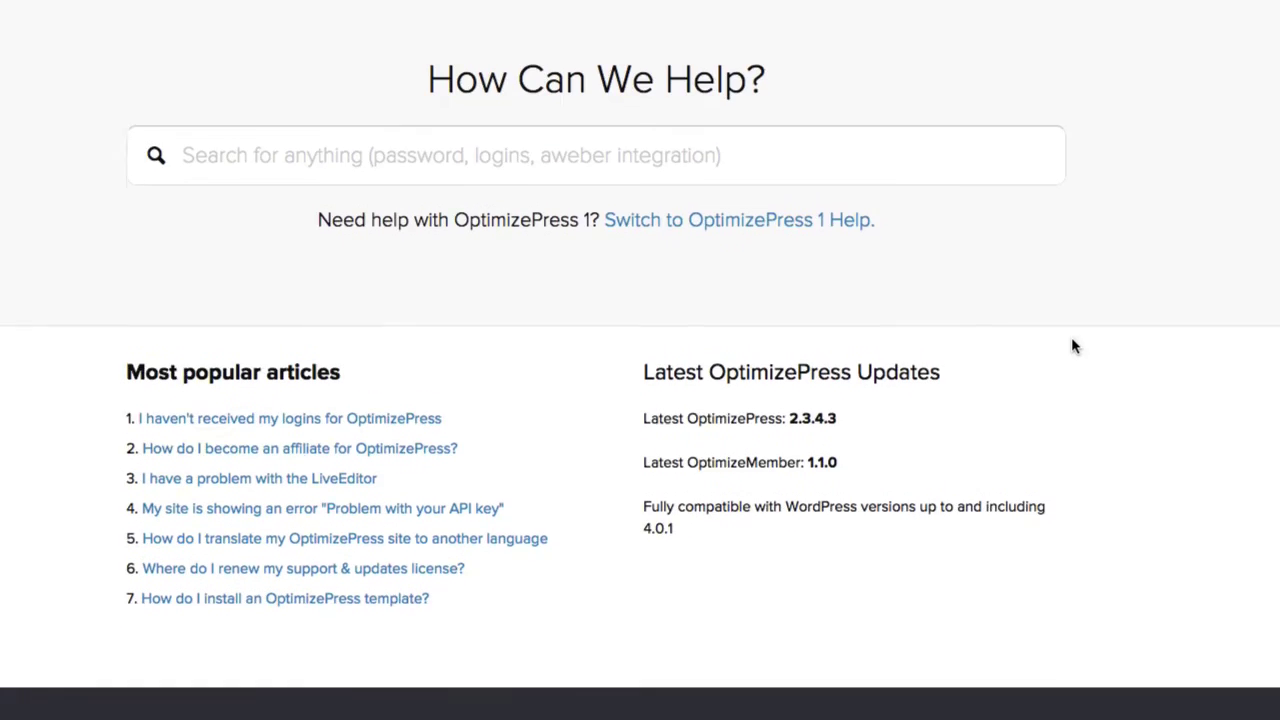
scroll(1073, 346, "down", 10)
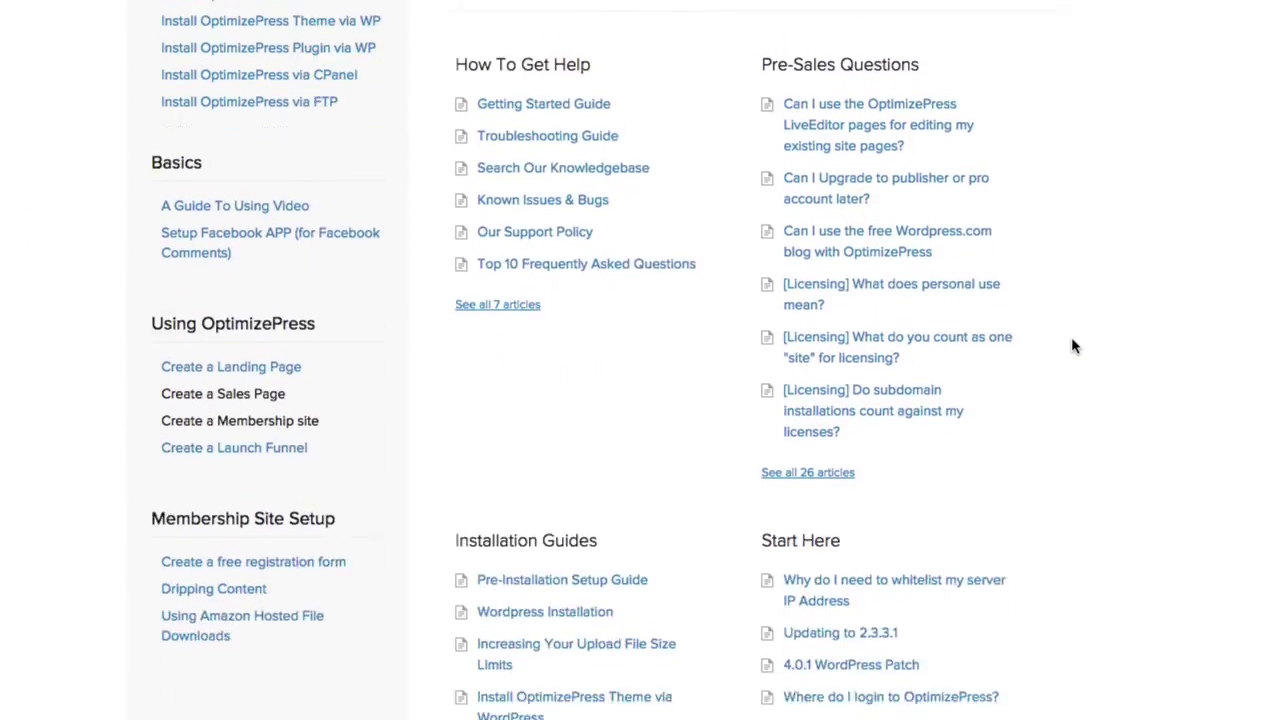
scroll(1072, 346, "down", 15)
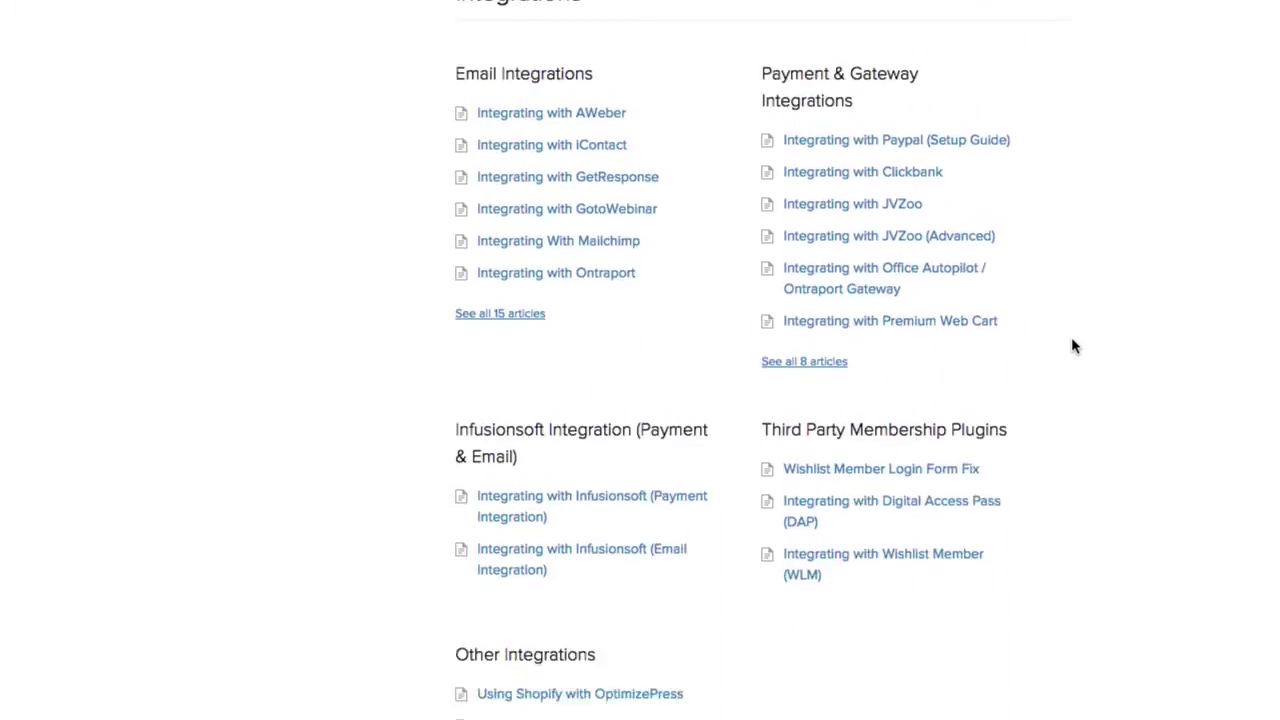
scroll(1072, 346, "down", 13)
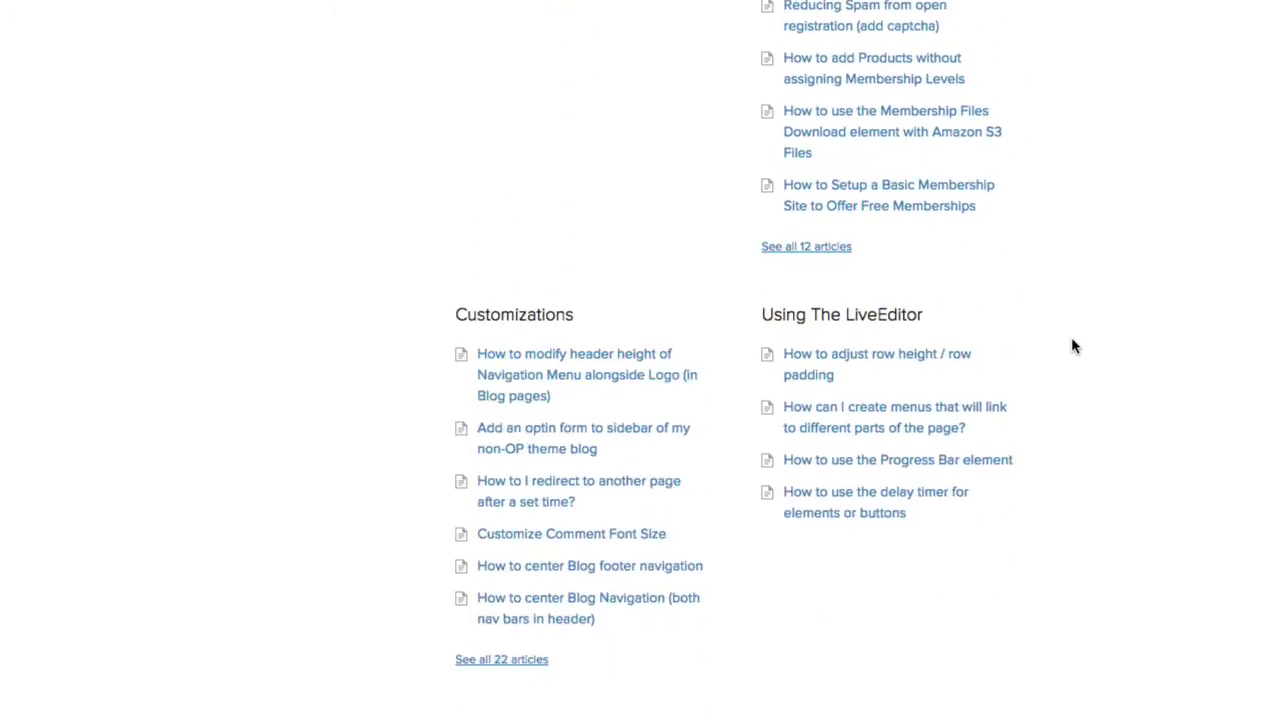
scroll(1072, 366, "down", 11)
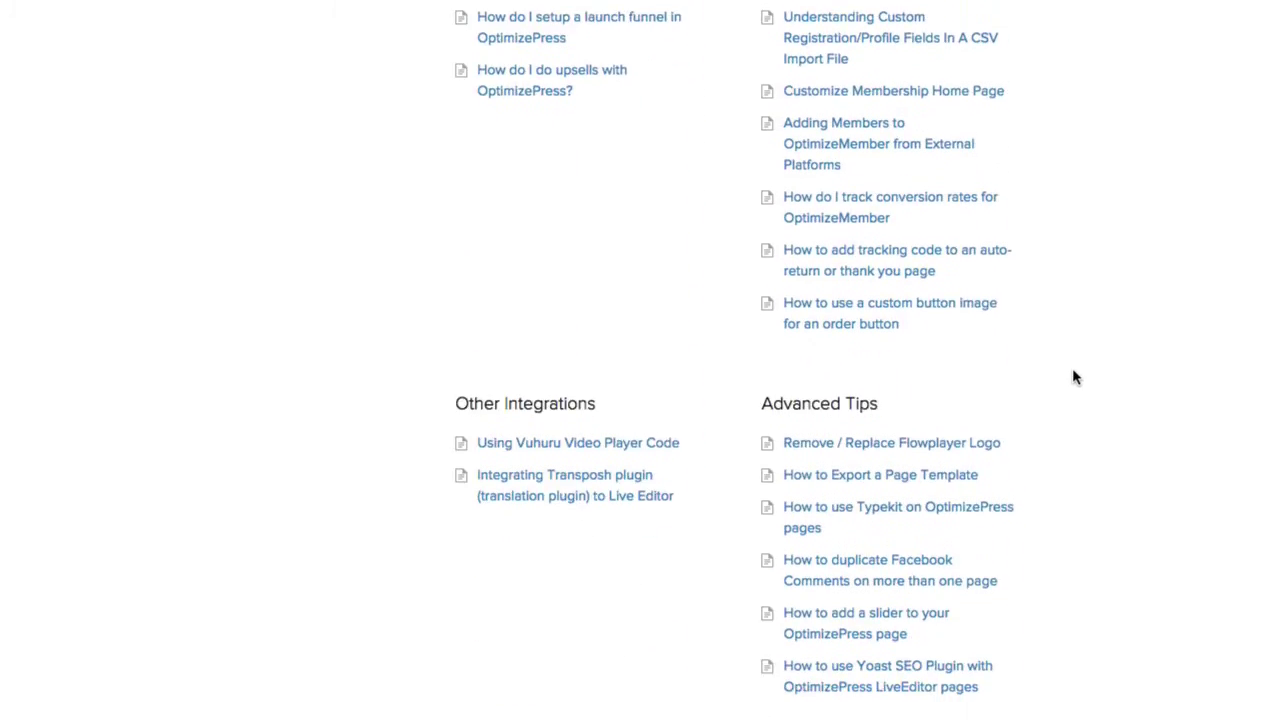